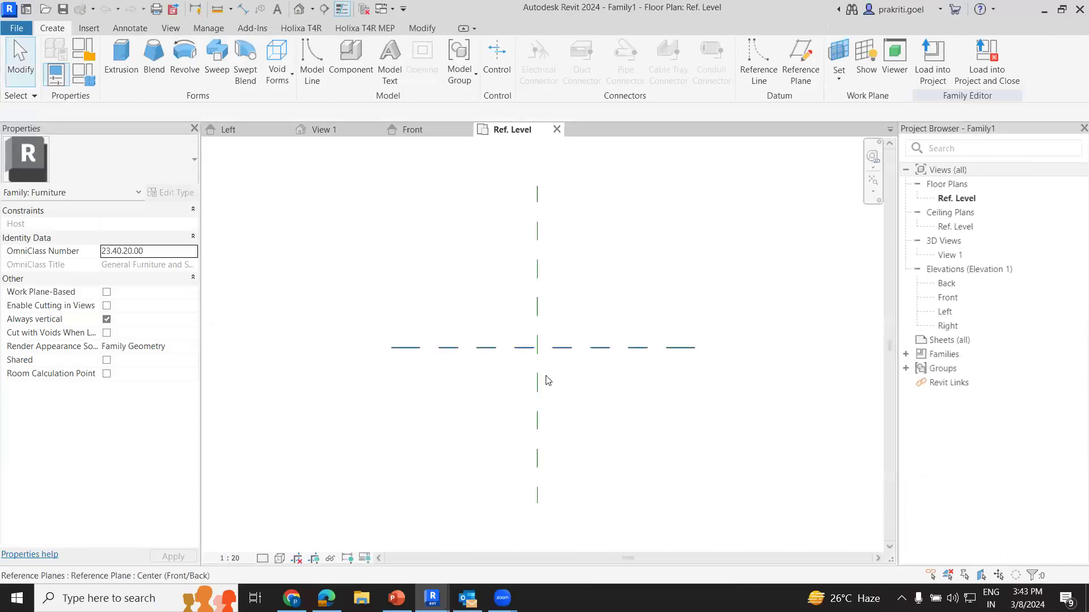
# - Examine the Center (Left/Right) reference plane and its intersection with the Center (Front/Back) plane in plan
pyautogui.click(536, 275)
pyautogui.scroll(1, 536, 351)
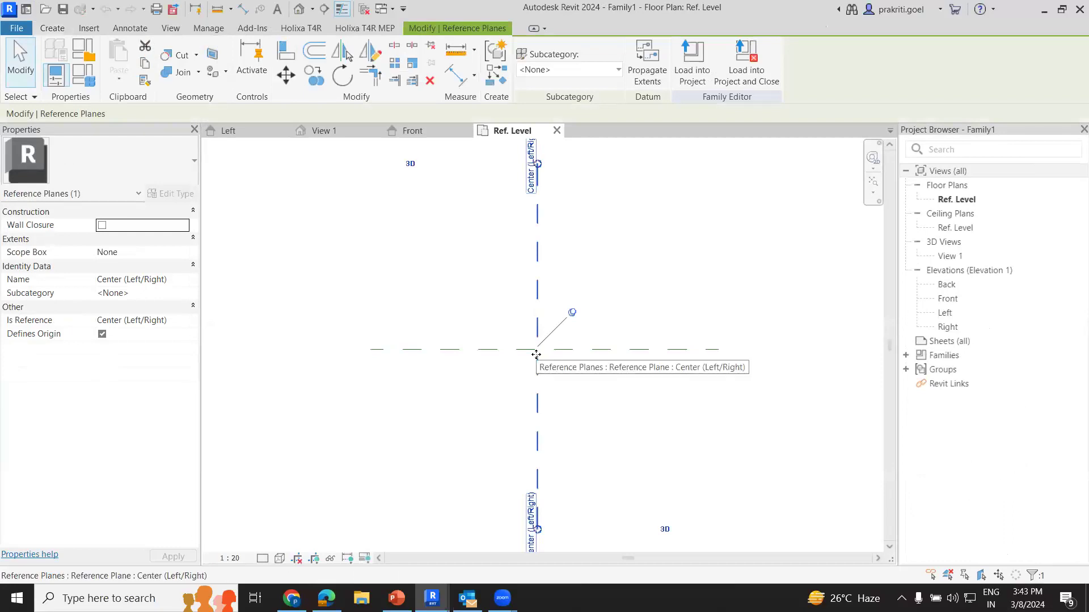
pyautogui.scroll(3, 535, 354)
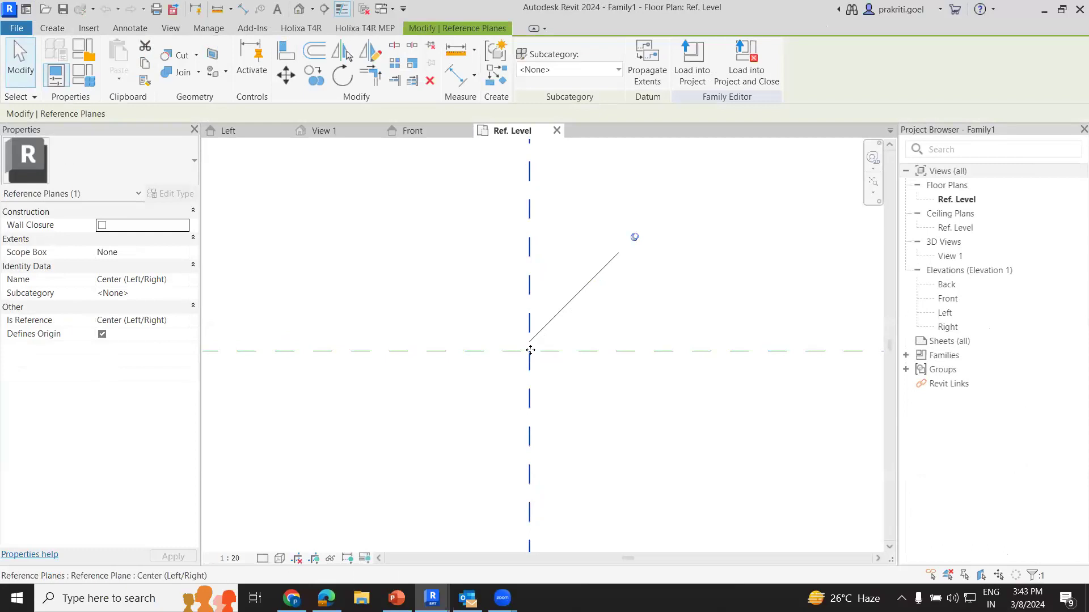
pyautogui.click(531, 355)
pyautogui.click(531, 354)
pyautogui.scroll(-2, 532, 354)
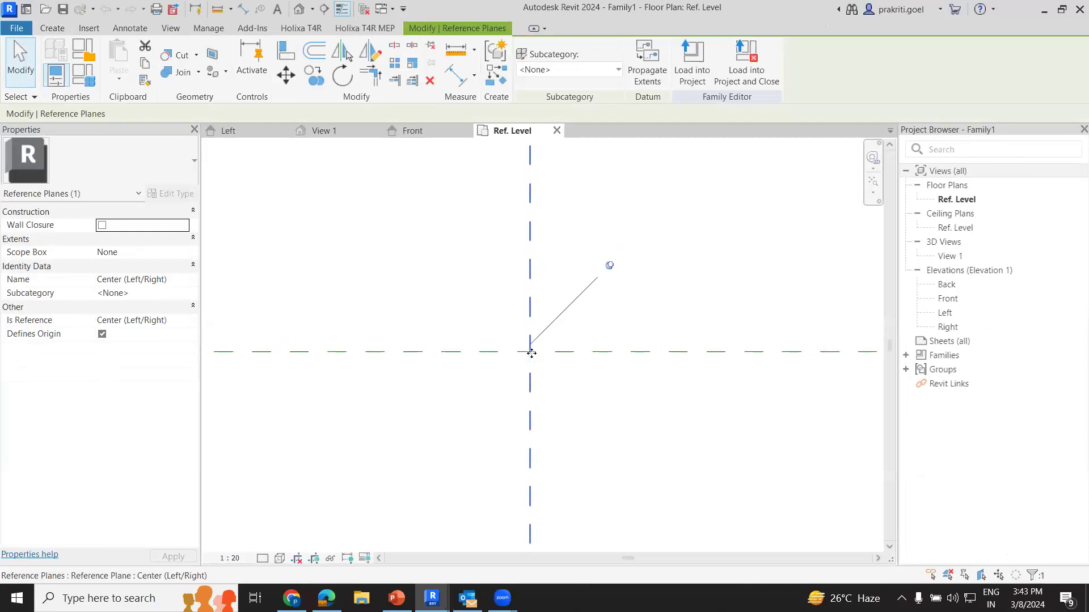
pyautogui.scroll(-2, 460, 285)
pyautogui.click(459, 286)
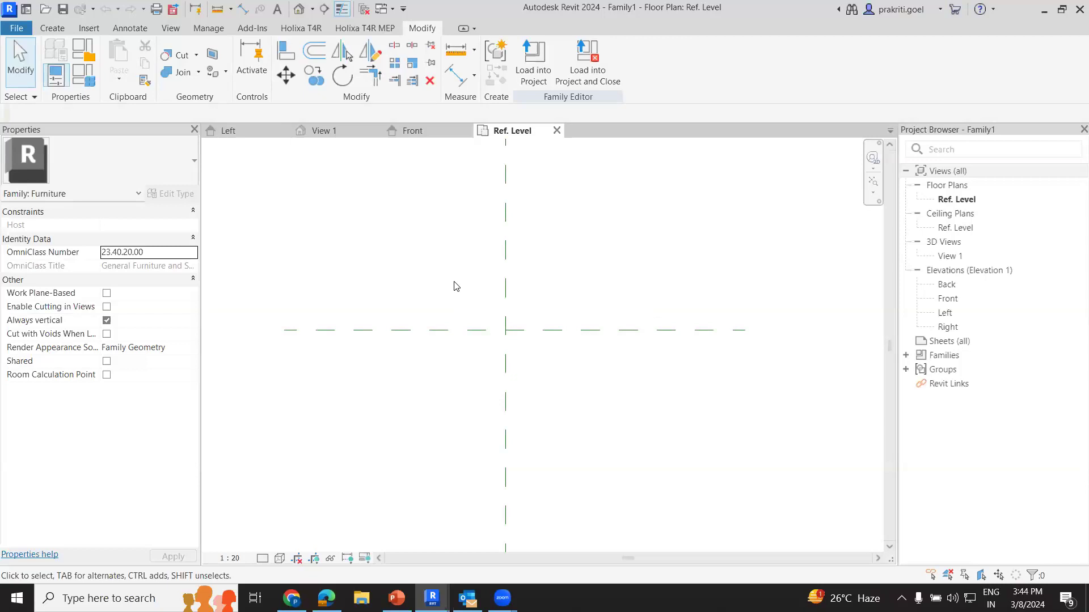
# - Place a vertical reference plane offset 1200 mm to the right of the Center (Left/Right) plane
pyautogui.click(53, 28)
pyautogui.click(800, 60)
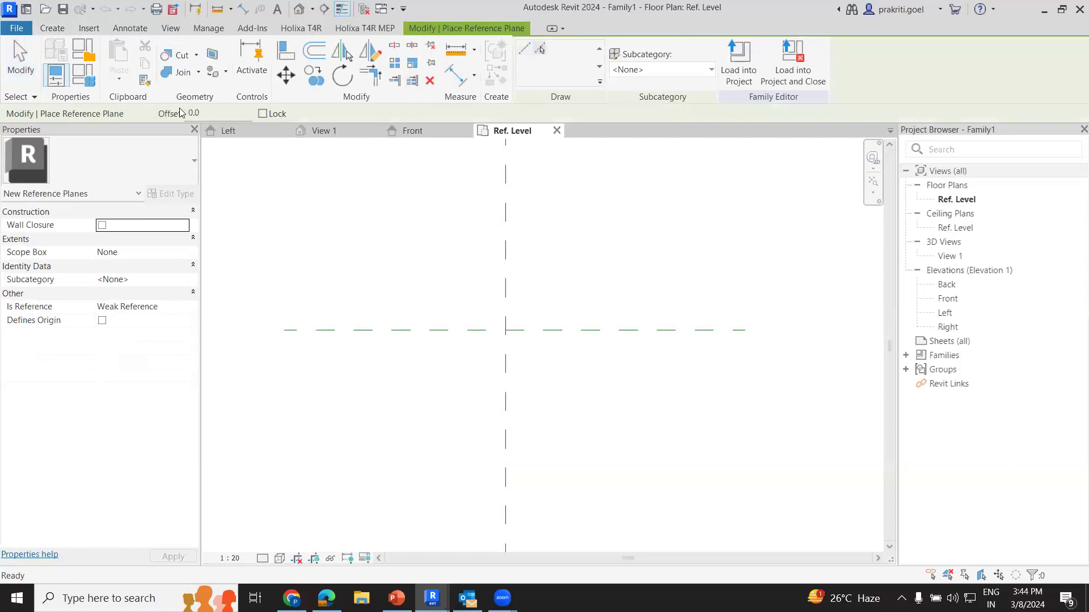
pyautogui.doubleClick(198, 113)
pyautogui.write('12')
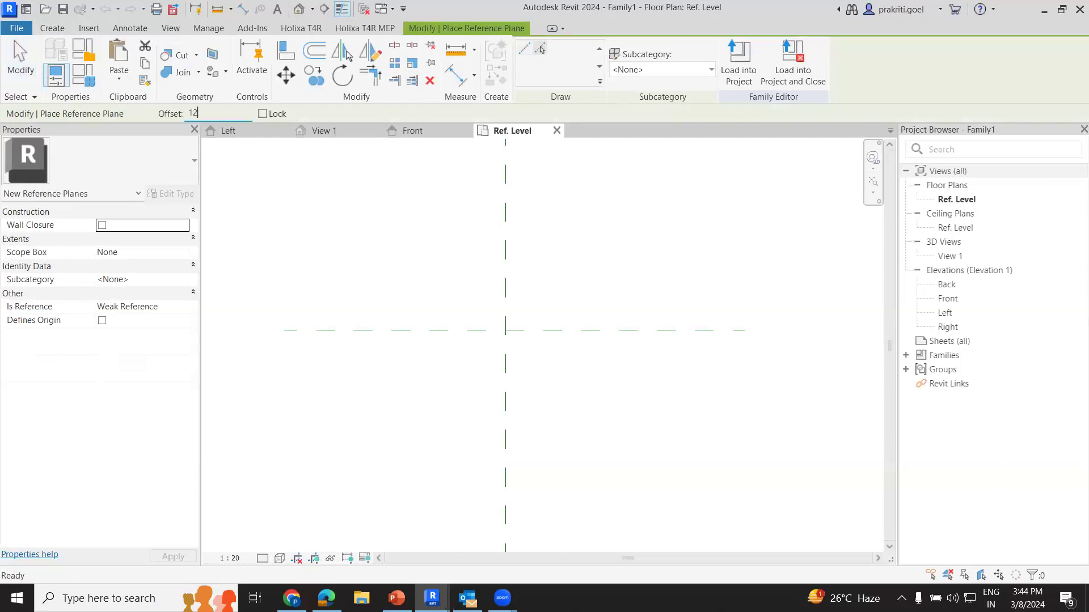
pyautogui.write('00')
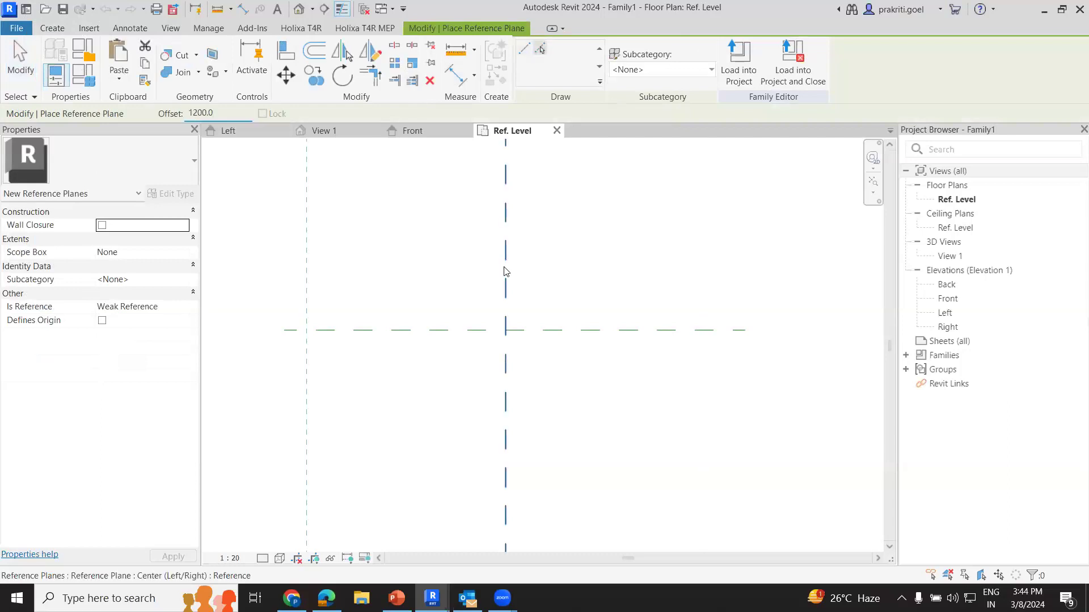
pyautogui.click(506, 266)
pyautogui.scroll(-1, 602, 268)
pyautogui.moveTo(632, 445); pyautogui.dragTo(601, 388, button='middle')
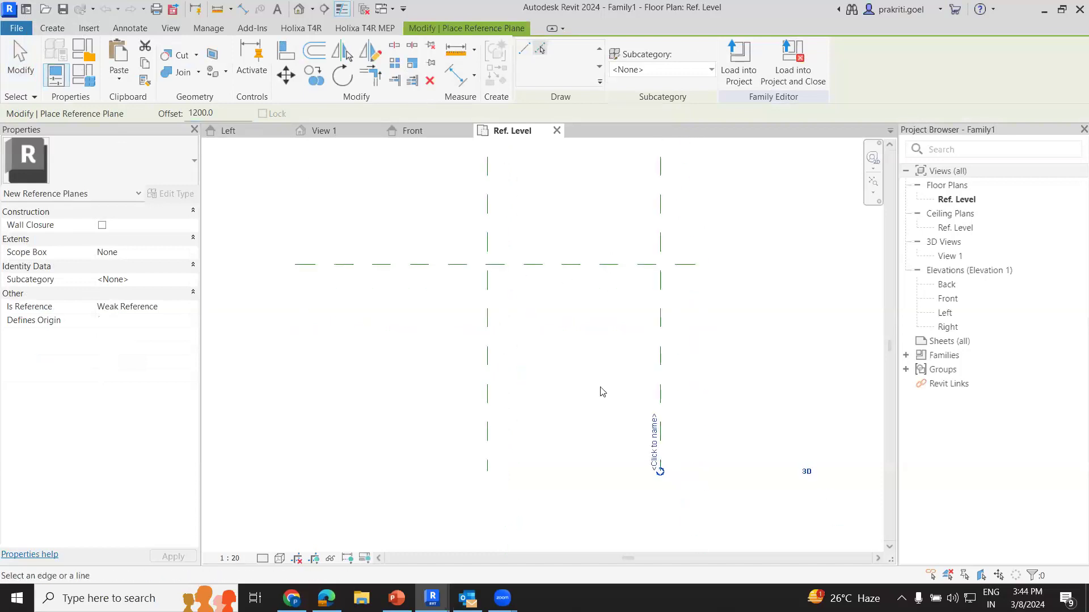
pyautogui.press('Escape')
pyautogui.press('Escape')
# - Name the new vertical reference plane "Right"
pyautogui.click(660, 425)
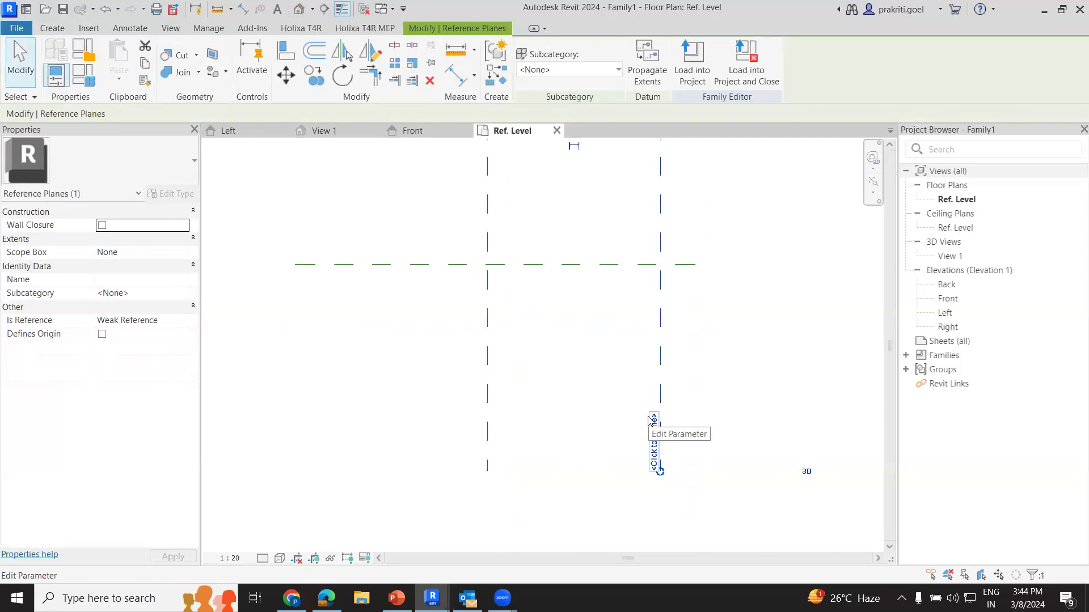
pyautogui.click(657, 443)
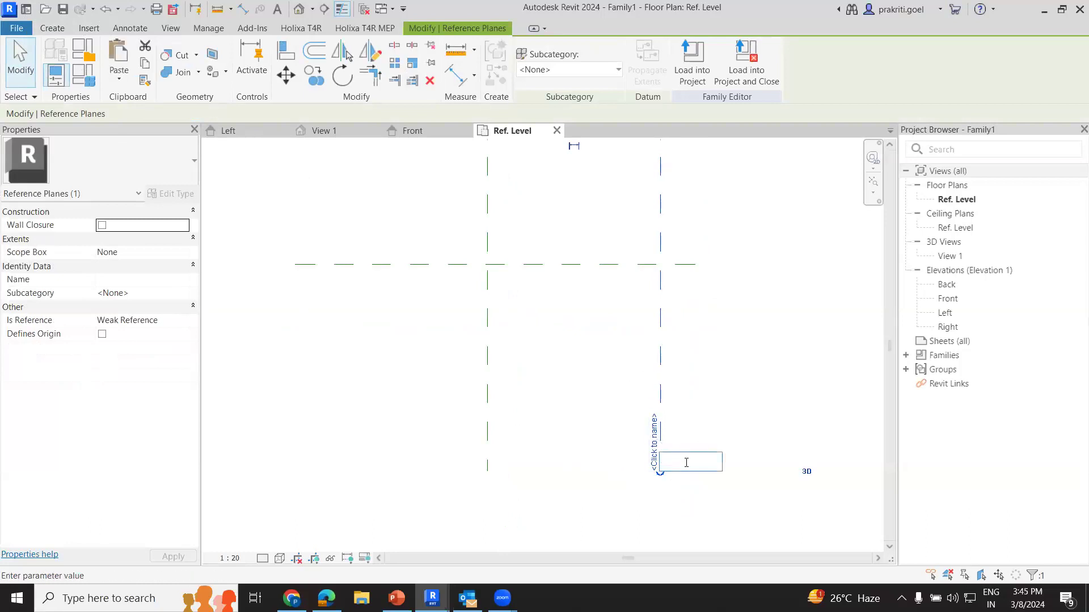
pyautogui.write('Right')
pyautogui.press('Return')
# - Rename the Center (Left/Right) reference plane to "Left"
pyautogui.click(487, 448)
pyautogui.click(481, 460)
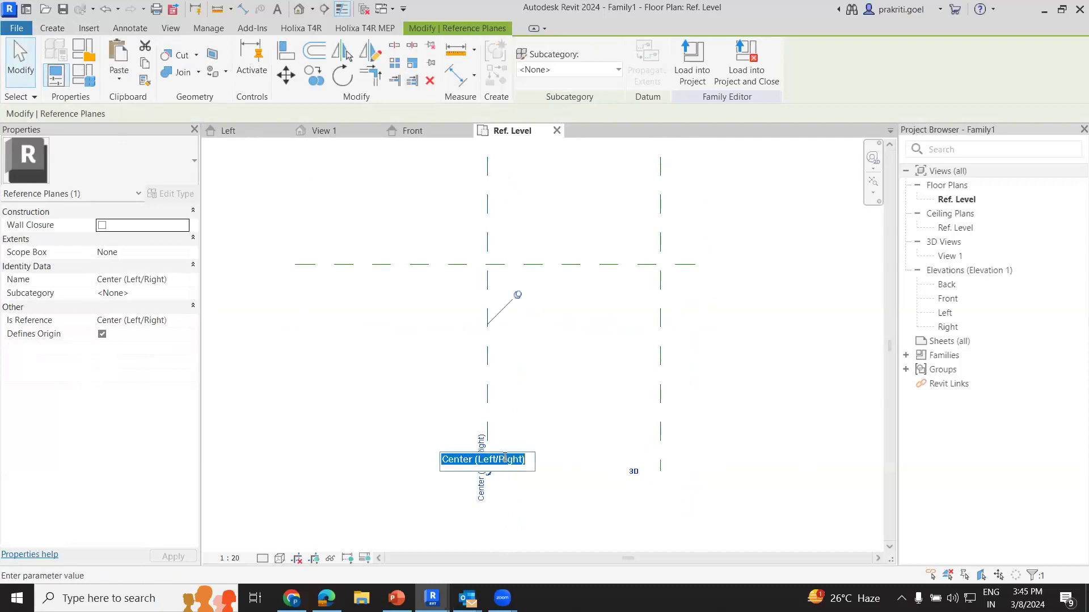
pyautogui.write('Left')
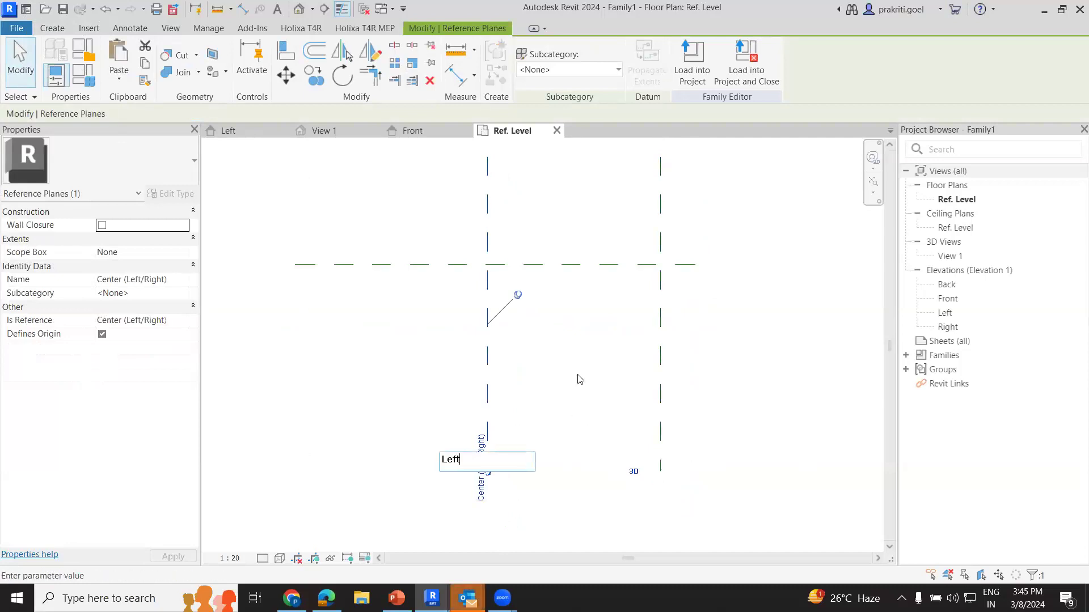
pyautogui.press('Return')
# - Place two horizontal reference planes offset 600 mm, one below and one above the Center (Front/Back) plane
pyautogui.moveTo(555, 336); pyautogui.dragTo(508, 315, button='middle')
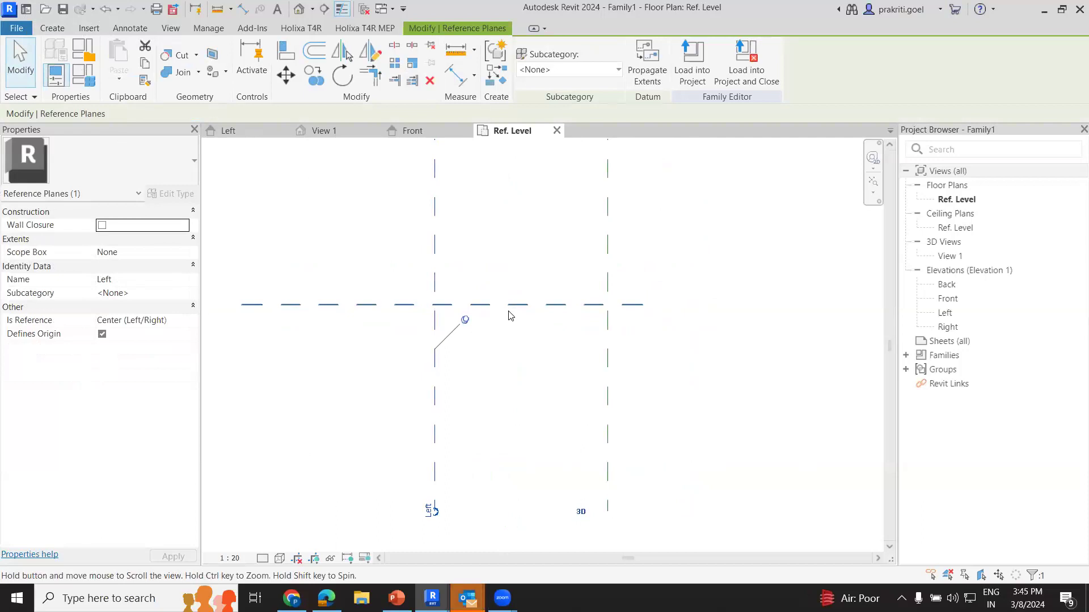
pyautogui.click(58, 28)
pyautogui.click(798, 67)
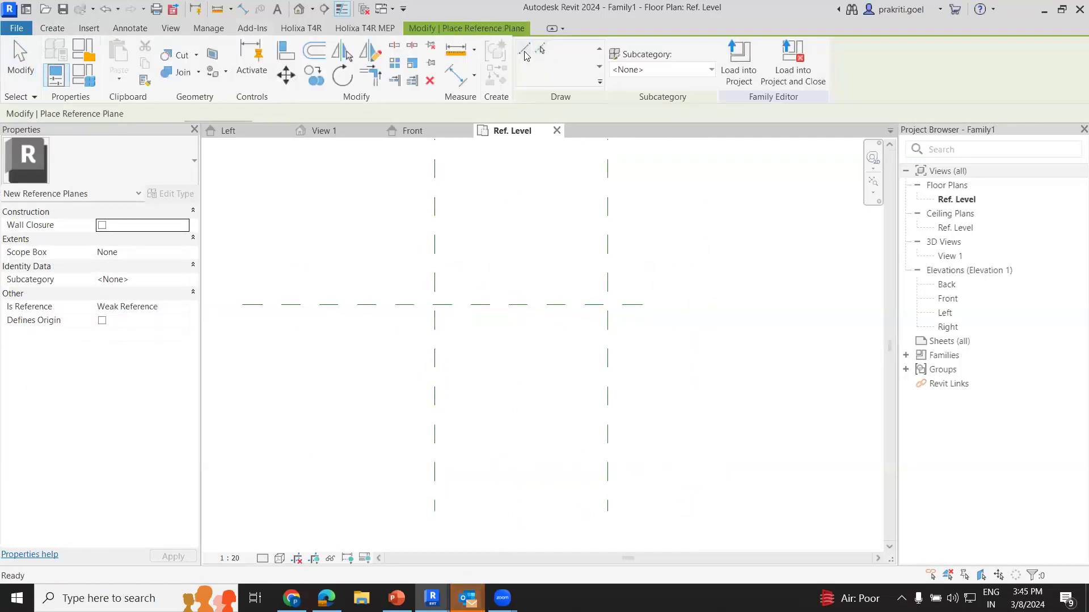
pyautogui.moveTo(230, 112); pyautogui.dragTo(144, 124)
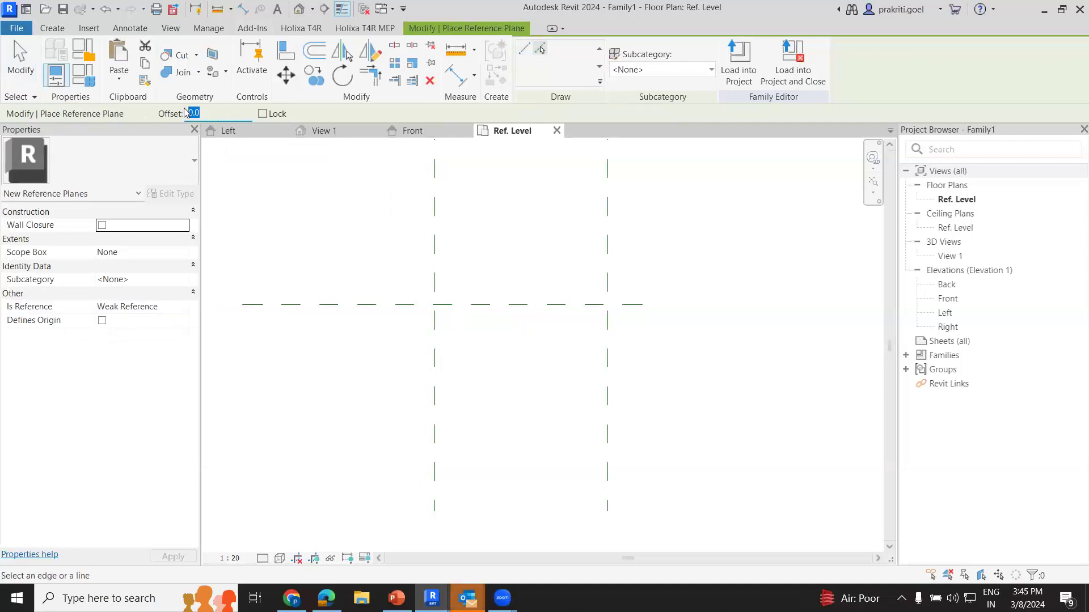
pyautogui.write('600')
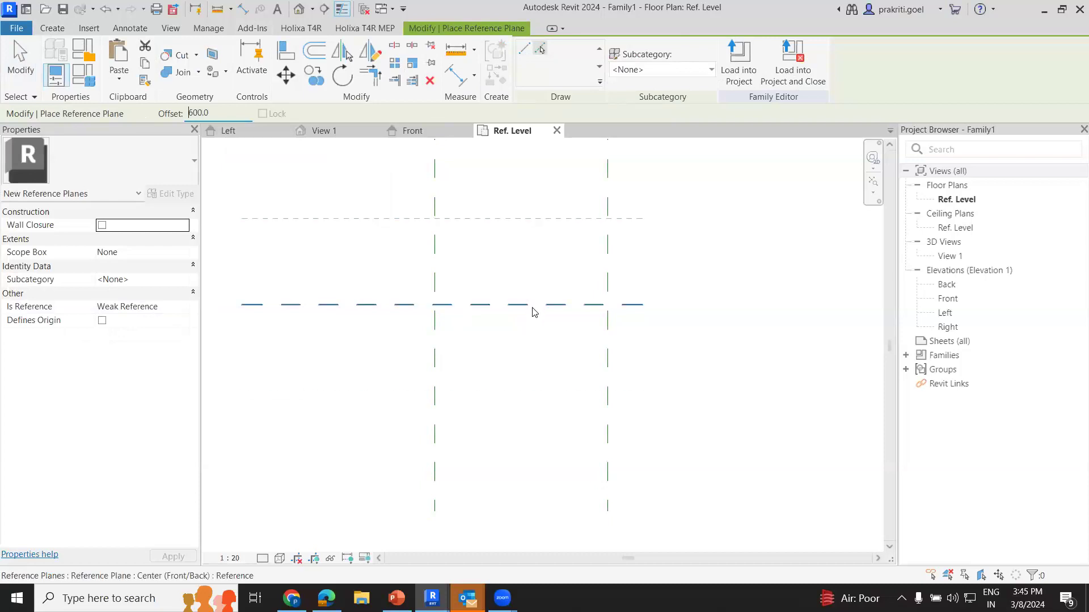
pyautogui.click(531, 312)
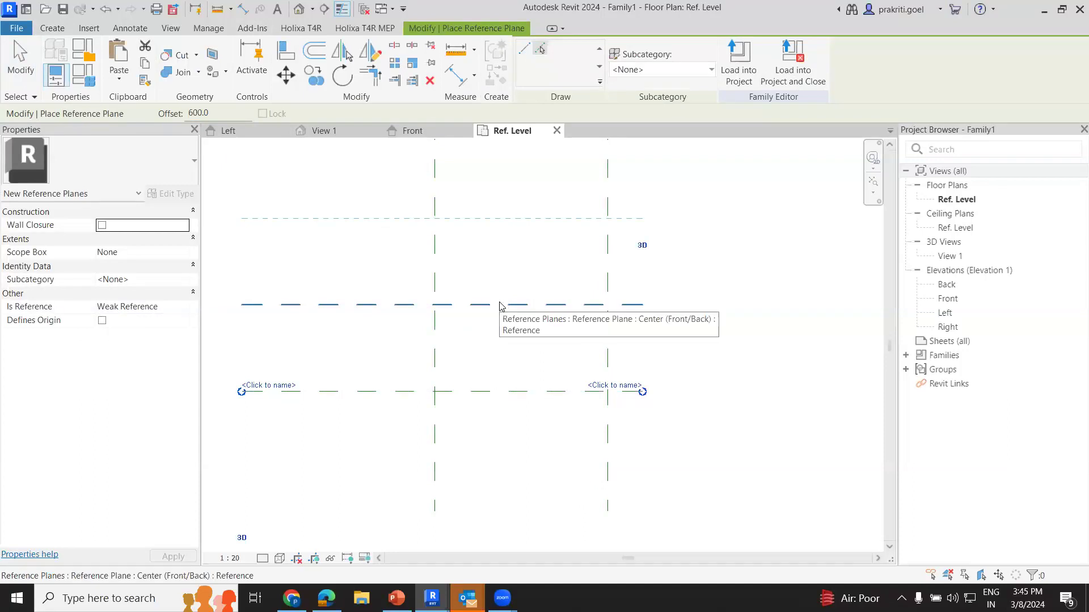
pyautogui.click(499, 306)
pyautogui.moveTo(537, 336); pyautogui.dragTo(538, 390, button='middle')
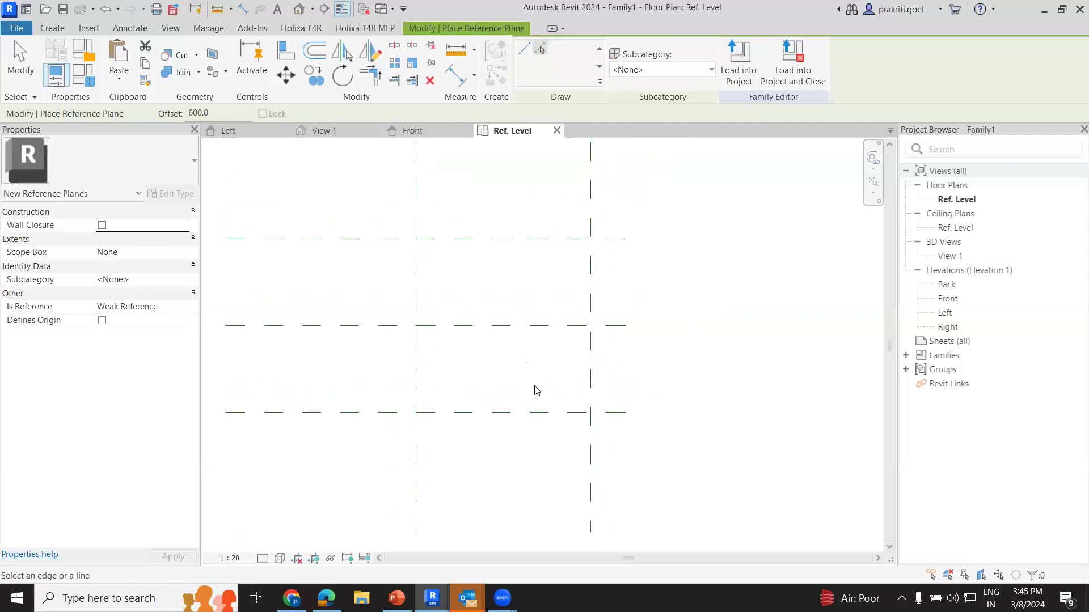
pyautogui.press('Escape')
# - Name the upper horizontal reference plane "Front"
pyautogui.moveTo(523, 353); pyautogui.dragTo(510, 383, button='middle')
pyautogui.click(503, 267)
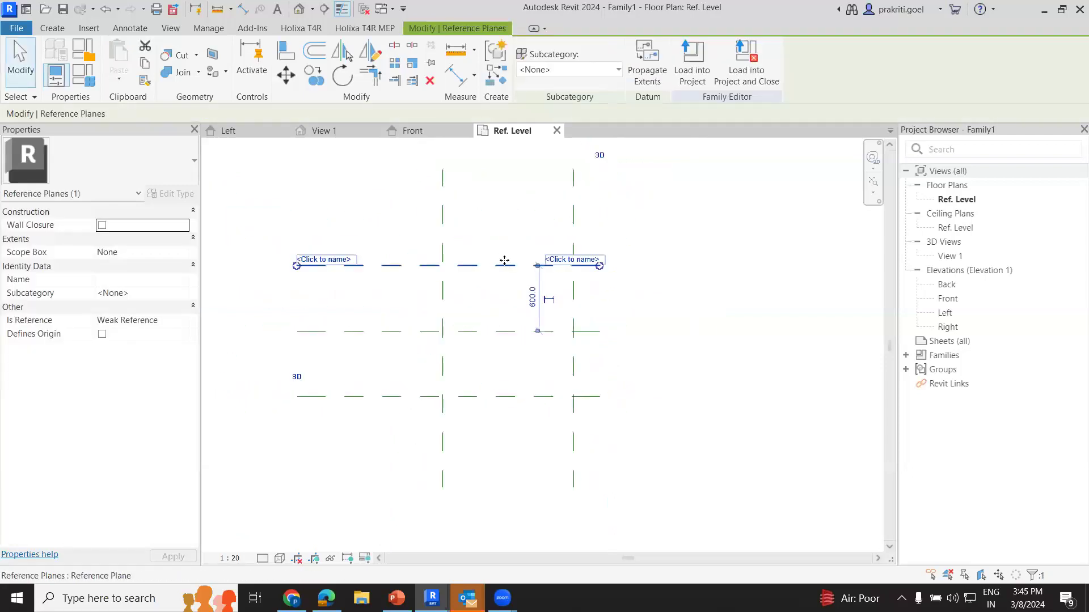
pyautogui.click(560, 260)
pyautogui.write('Front')
pyautogui.press('Return')
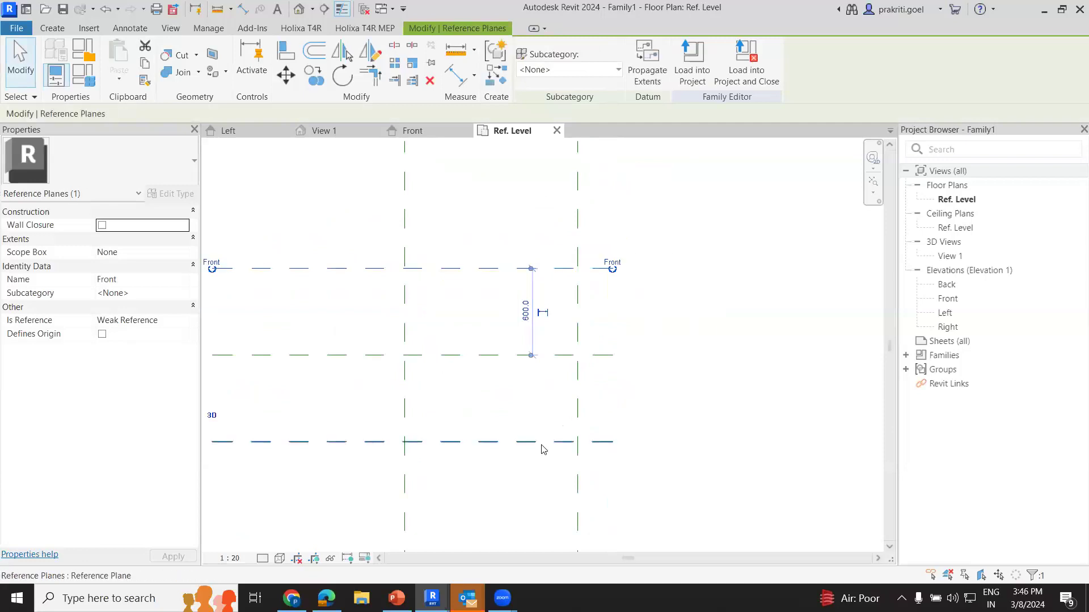
# - Name the lower horizontal reference plane "Back"
pyautogui.click(544, 441)
pyautogui.click(601, 433)
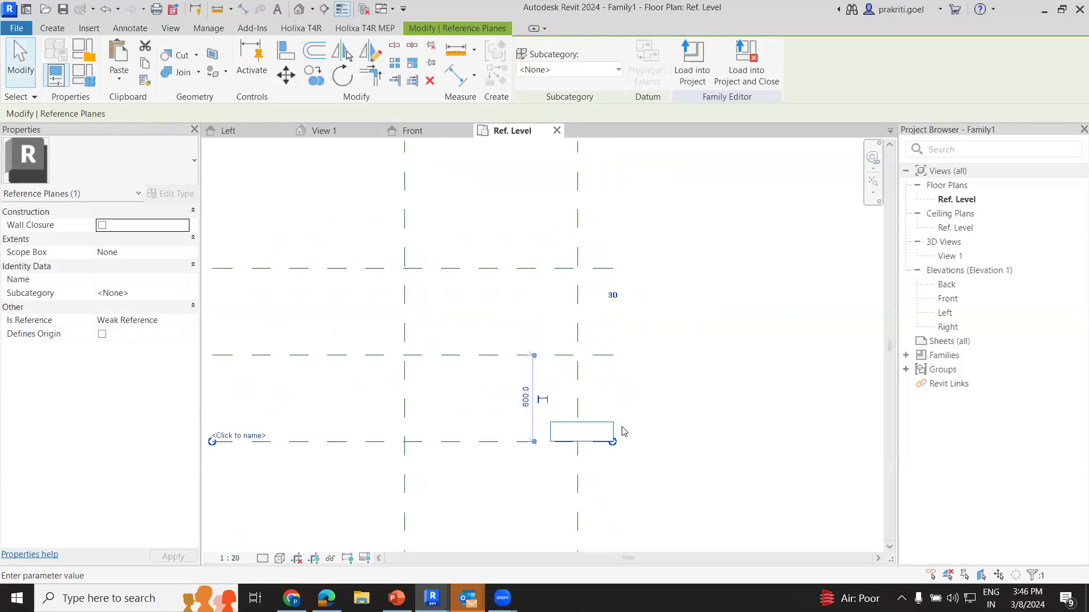
pyautogui.write('Back')
pyautogui.press('Return')
# - In the Front elevation, draw a horizontal reference plane about 813 mm above Ref. Level, crossing both vertical planes
pyautogui.doubleClick(948, 298)
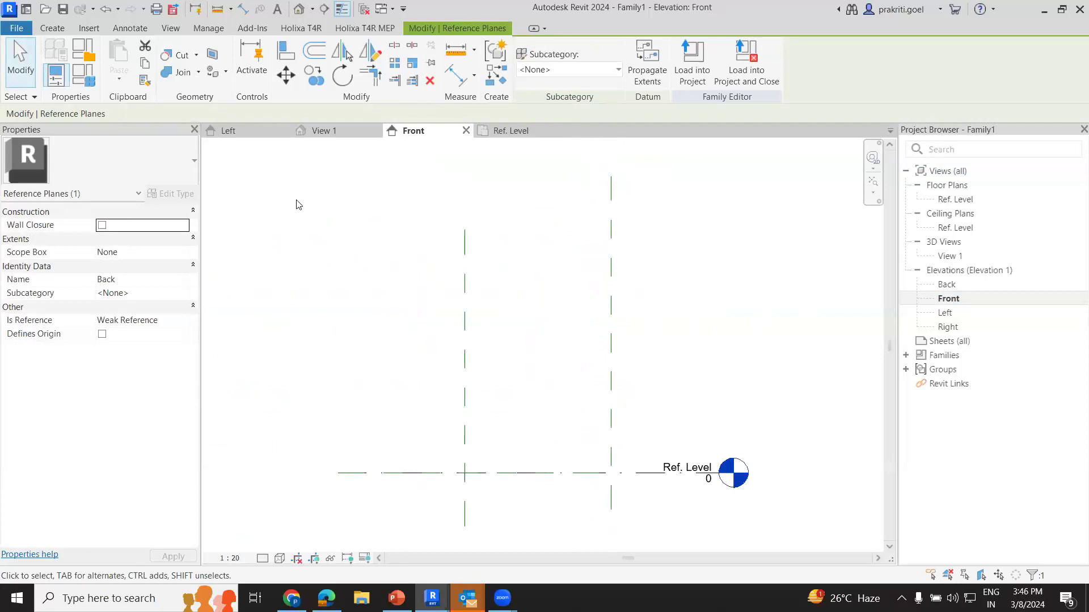
pyautogui.click(50, 28)
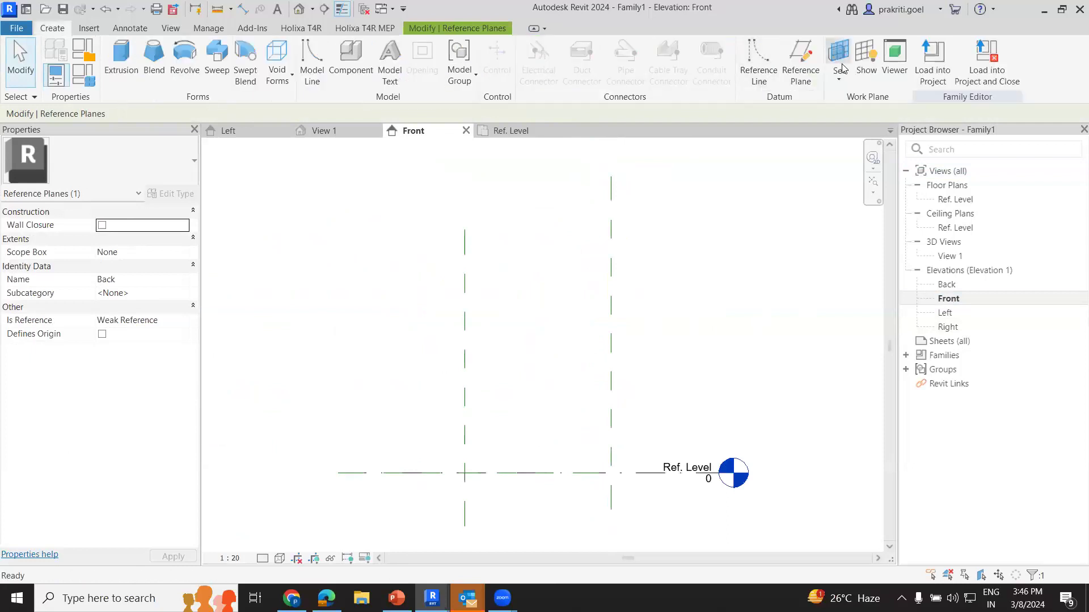
pyautogui.click(838, 57)
pyautogui.press('Return')
pyautogui.press('r')
pyautogui.press('p')
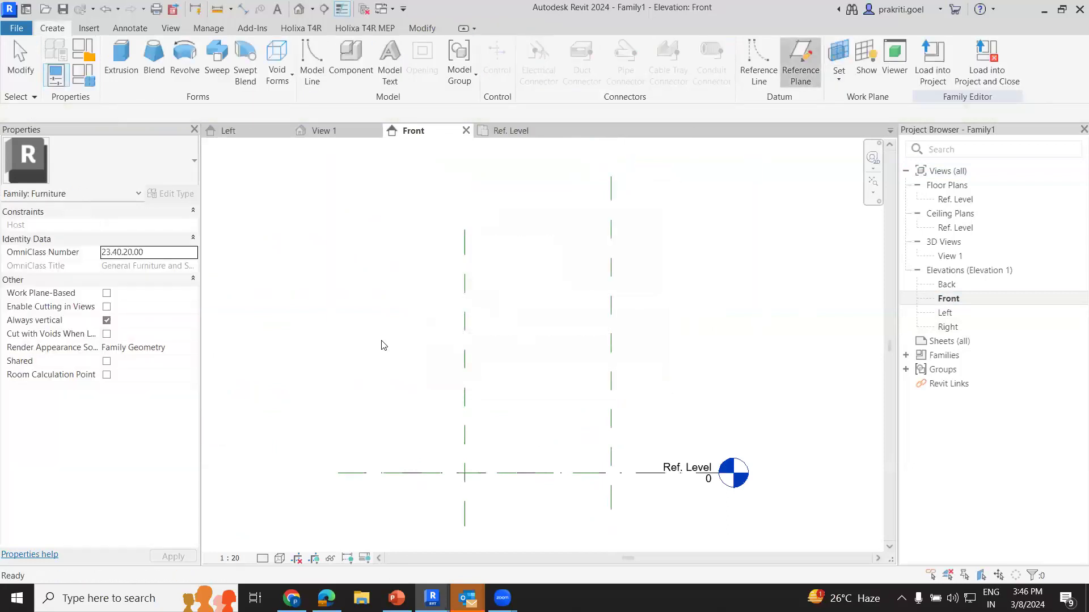
pyautogui.click(704, 374)
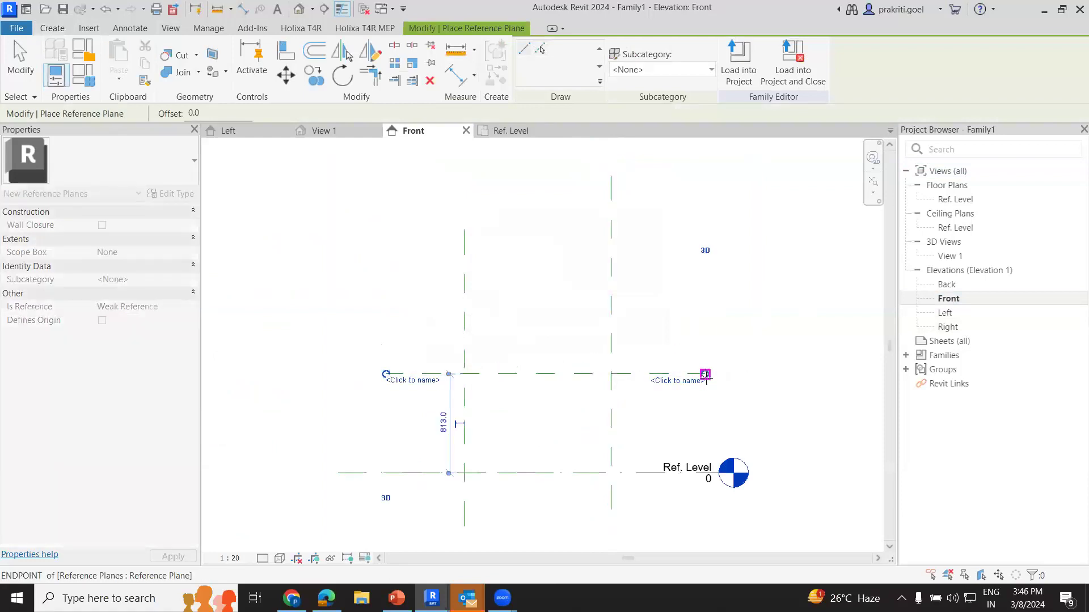
pyautogui.press('Escape')
pyautogui.press('Escape')
# - Name the horizontal reference plane above Ref. Level "Table Top"
pyautogui.scroll(1, 680, 379)
pyautogui.click(680, 380)
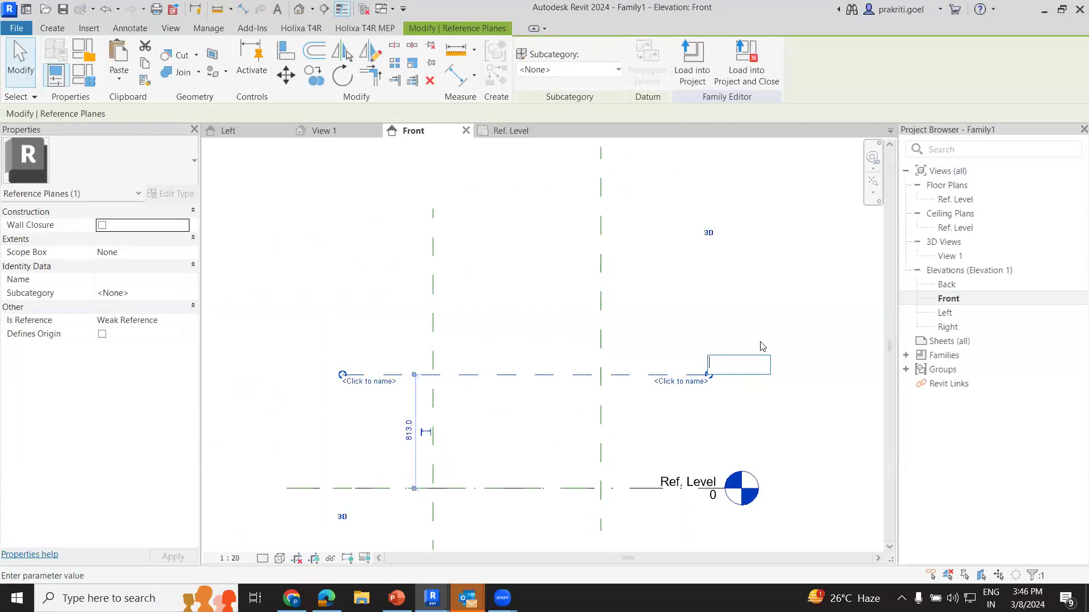
pyautogui.write('Table Top')
pyautogui.click(731, 288)
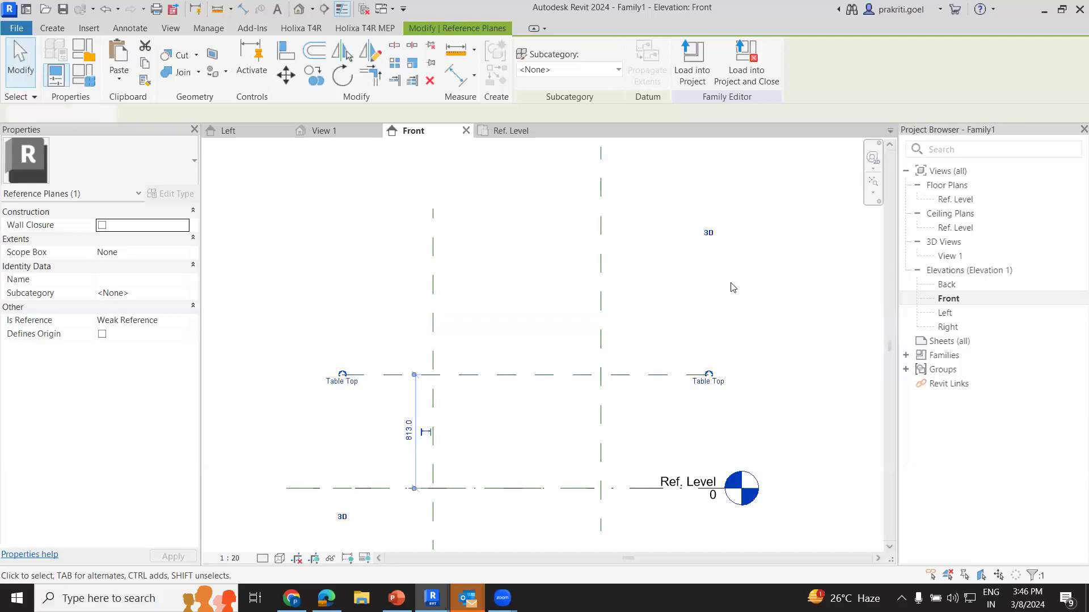
# - Place a horizontal reference plane offset 450 mm above the Table Top plane
pyautogui.click(64, 29)
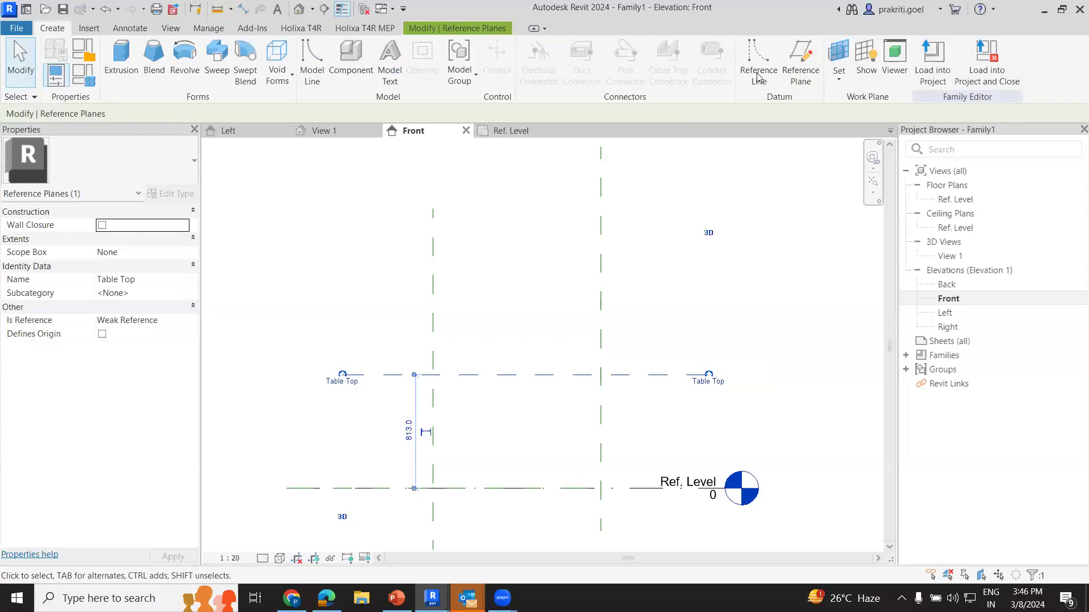
pyautogui.click(800, 61)
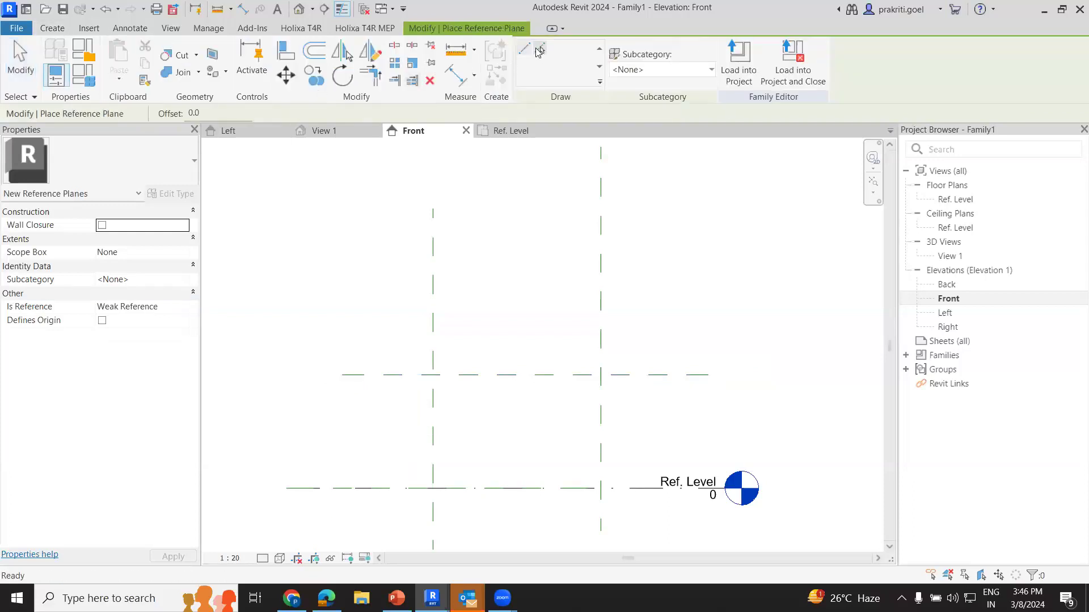
pyautogui.click(194, 113)
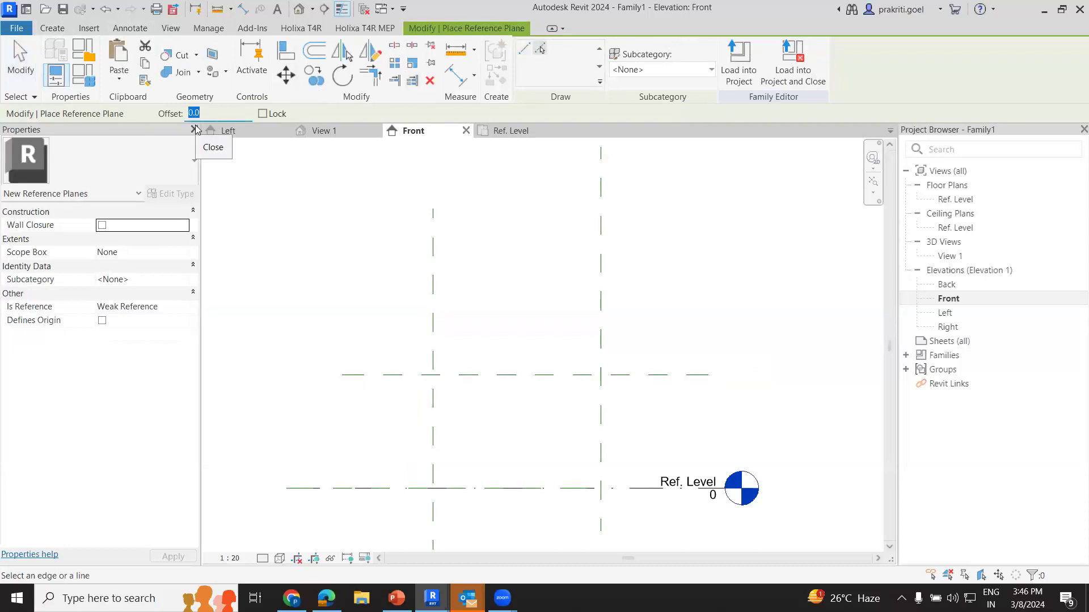
pyautogui.write('450')
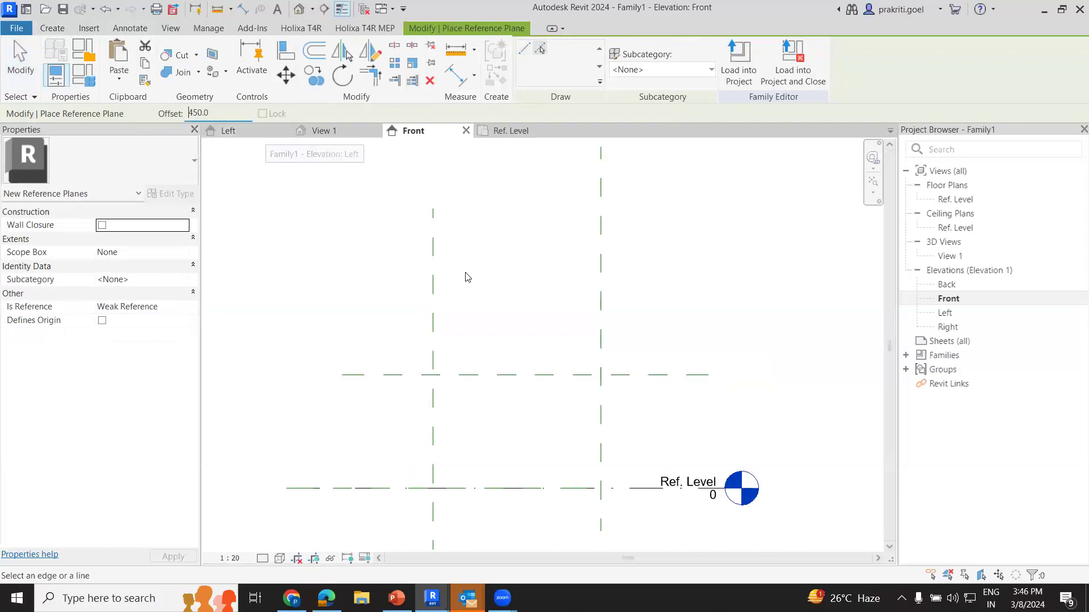
pyautogui.click(509, 373)
pyautogui.press('Escape')
pyautogui.press('Escape')
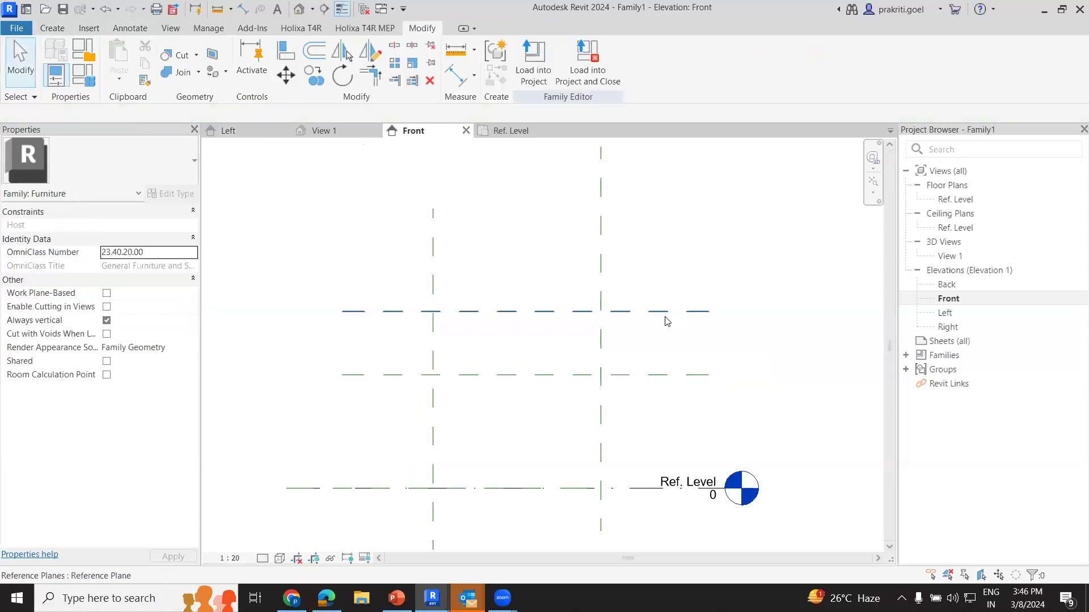
# - Name the uppermost horizontal reference plane "Partition Top"
pyautogui.click(669, 312)
pyautogui.click(703, 318)
pyautogui.write('Partition')
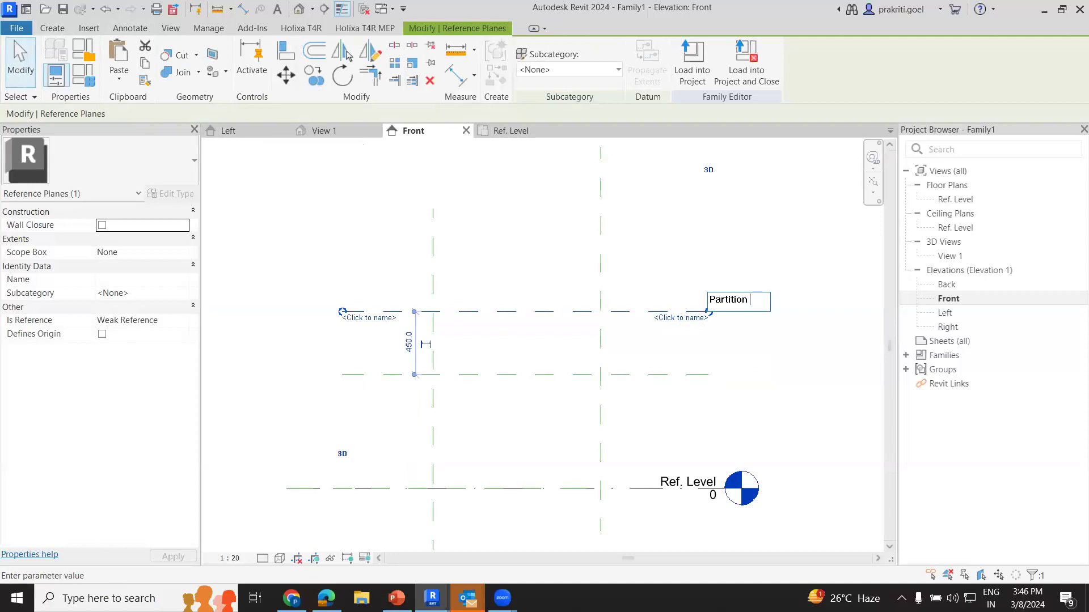
pyautogui.write('op')
pyautogui.press('Return')
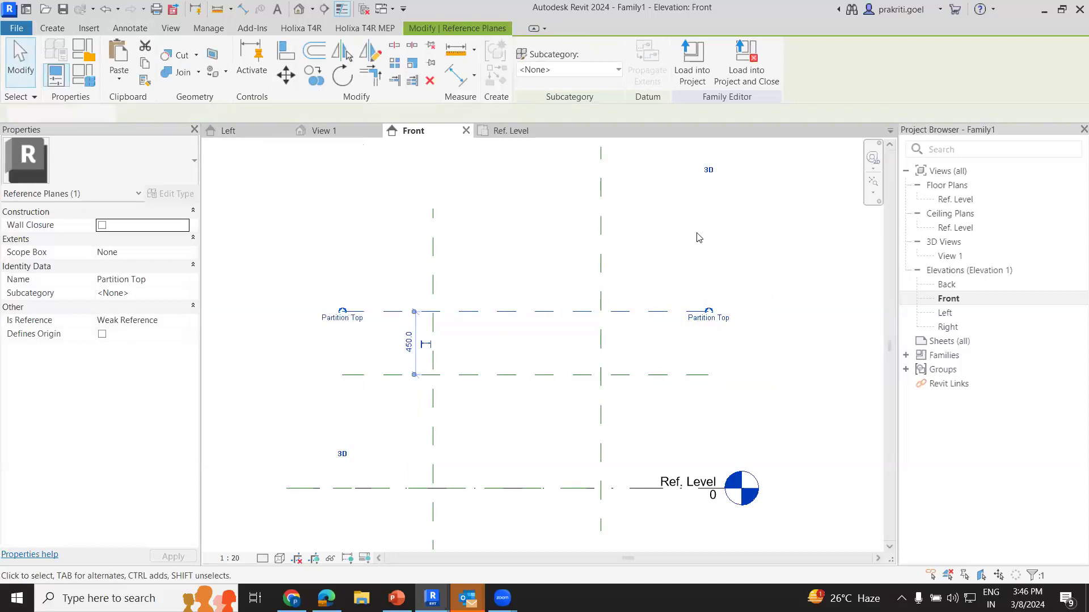
pyautogui.press('Escape')
# - In the Ref. Level floor plan, place an aligned dimension between the two vertical reference planes
pyautogui.click(964, 199)
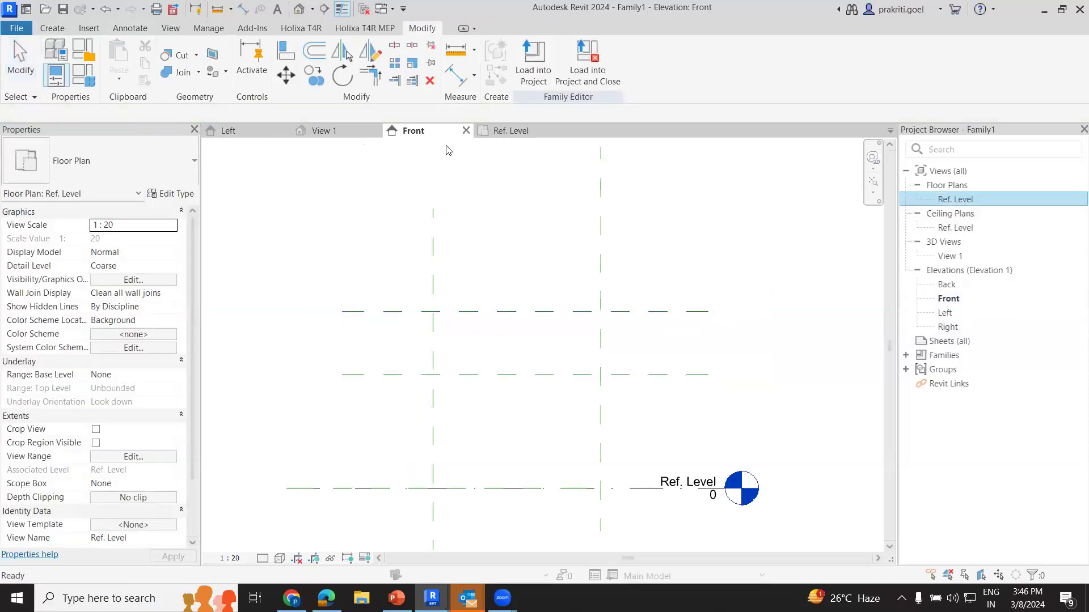
pyautogui.doubleClick(965, 200)
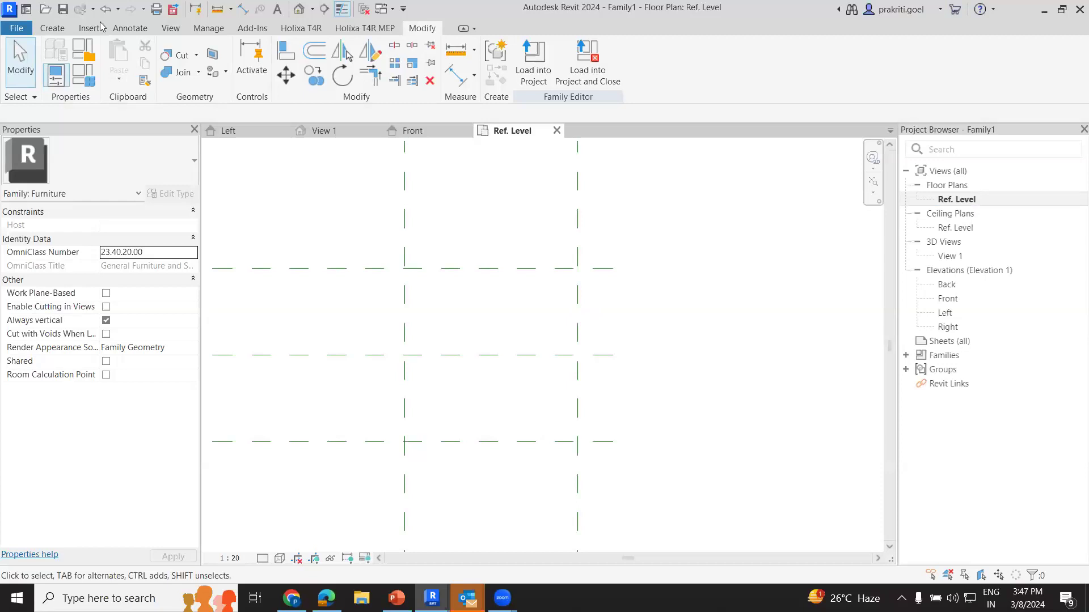
pyautogui.click(56, 28)
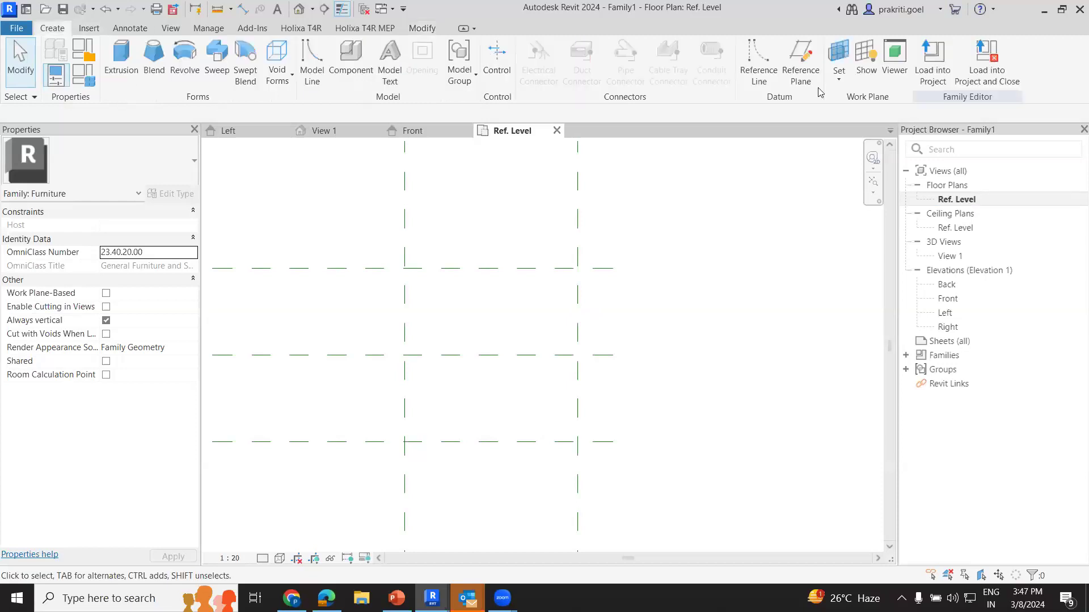
pyautogui.click(421, 28)
pyautogui.press('d')
pyautogui.press('i')
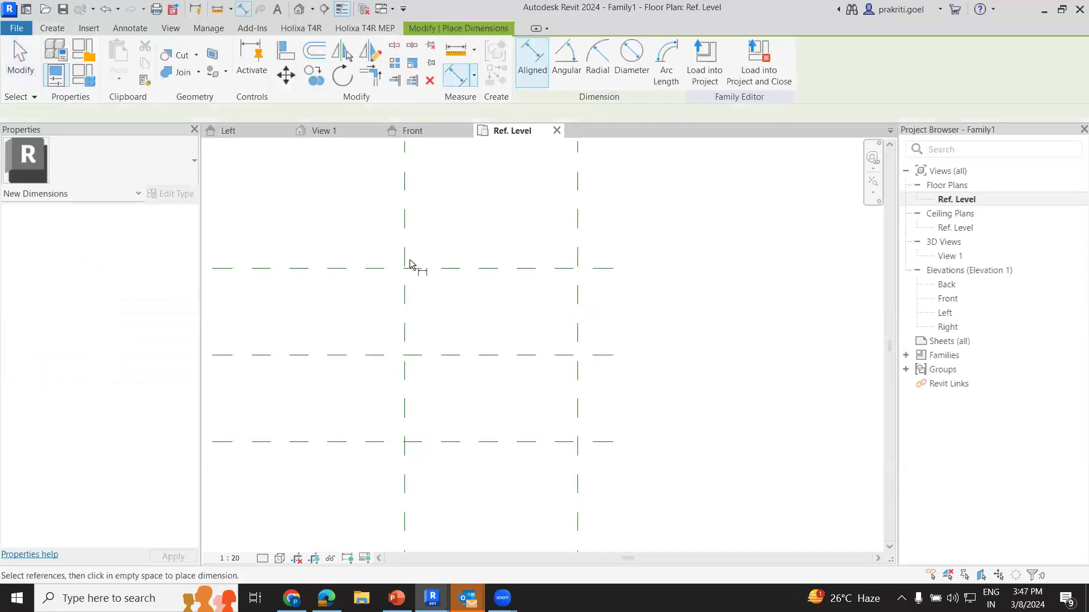
pyautogui.click(405, 249)
pyautogui.click(579, 248)
pyautogui.click(658, 238)
# - Place separate aligned dimensions from the middle horizontal reference plane to the lower and upper horizontal planes
pyautogui.moveTo(412, 408); pyautogui.dragTo(479, 356, button='middle')
pyautogui.click(434, 389)
pyautogui.click(437, 301)
pyautogui.click(380, 431)
pyautogui.click(437, 301)
pyautogui.click(442, 214)
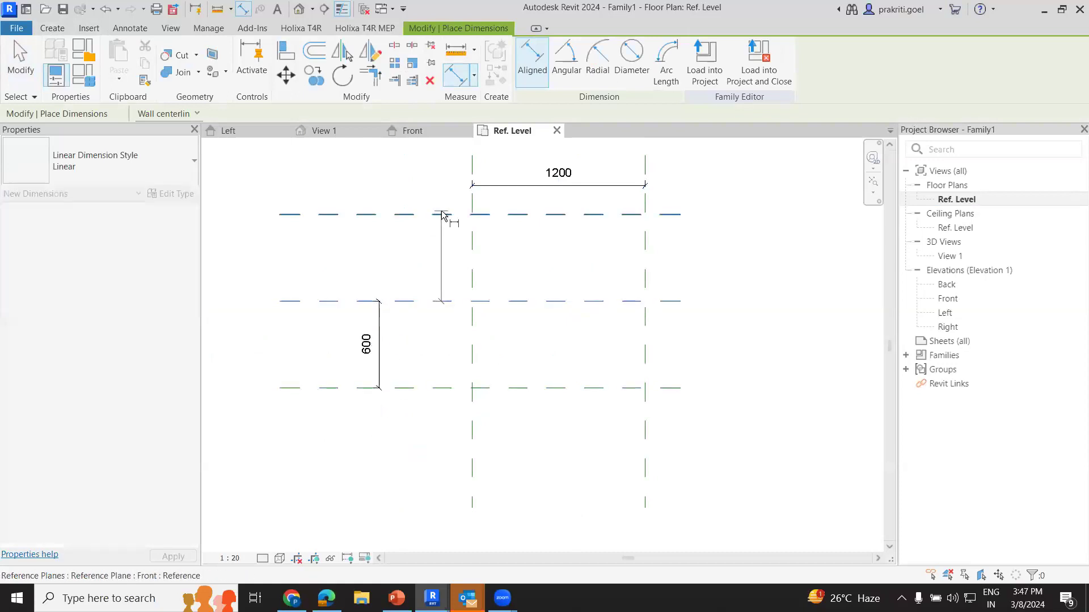
pyautogui.click(404, 264)
pyautogui.moveTo(514, 182); pyautogui.dragTo(444, 257, button='middle')
pyautogui.press('Escape')
# - Label the dimension between the vertical planes with a new type-based family parameter named "Length"
pyautogui.click(461, 259)
pyautogui.click(664, 60)
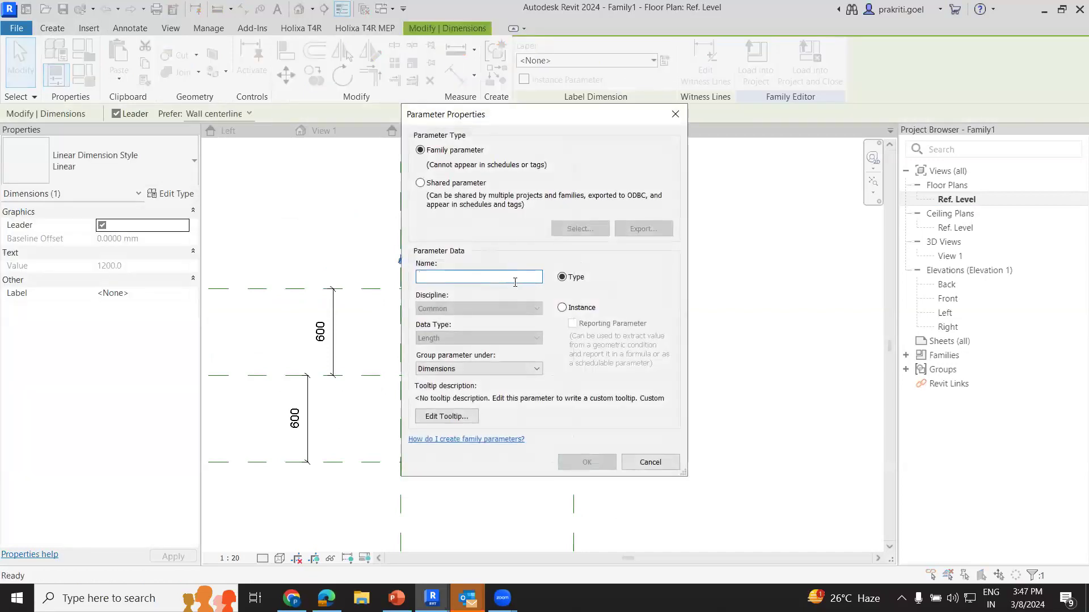
pyautogui.write('Length')
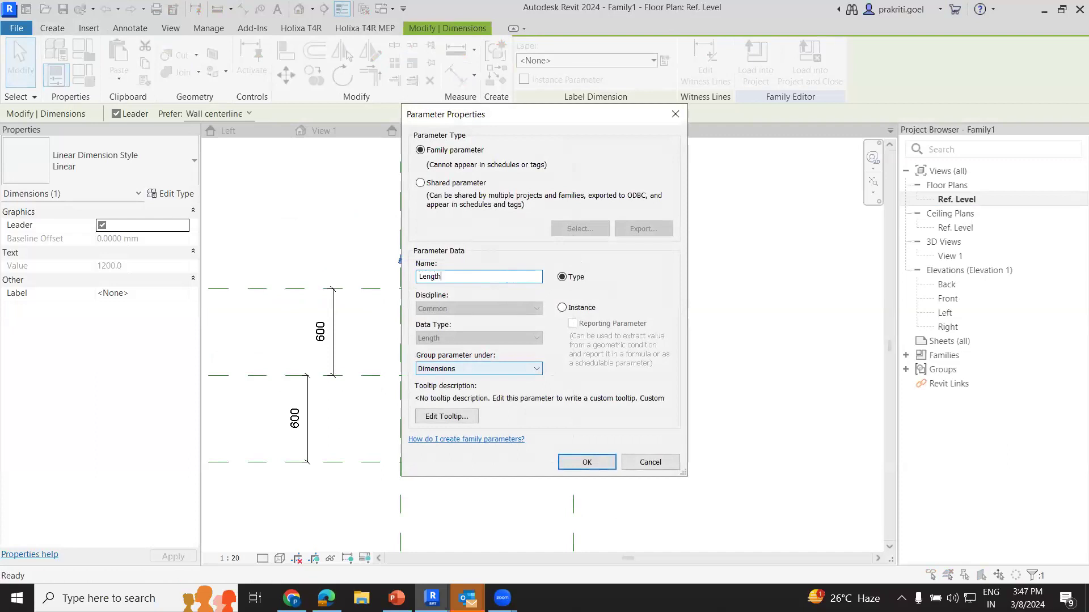
pyautogui.press('Return')
# - Label the dimension between the upper and middle horizontal planes with a new type parameter named "Width"
pyautogui.click(334, 353)
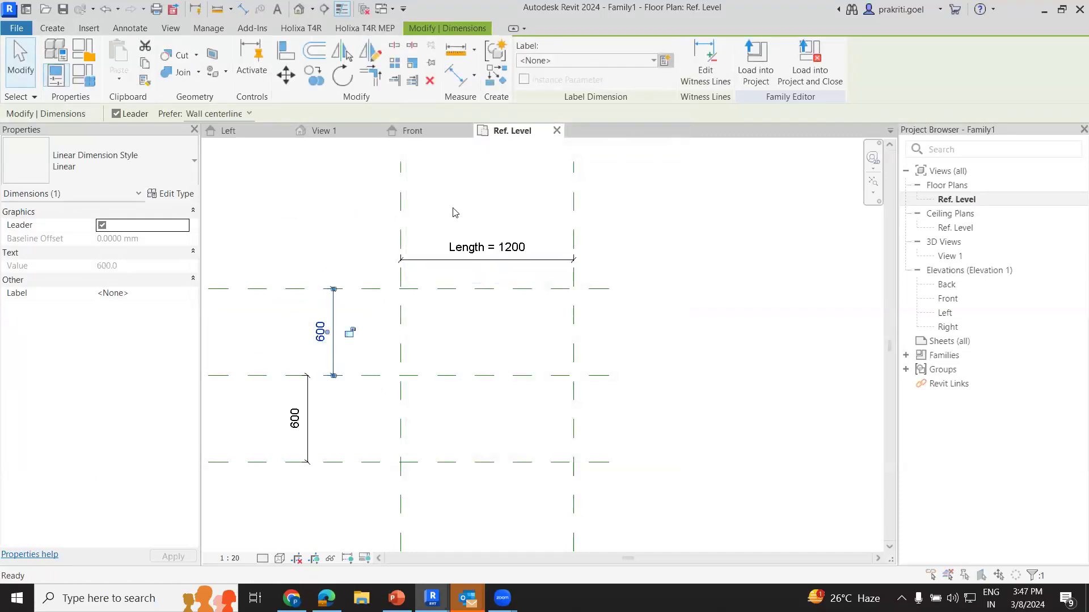
pyautogui.write('Width')
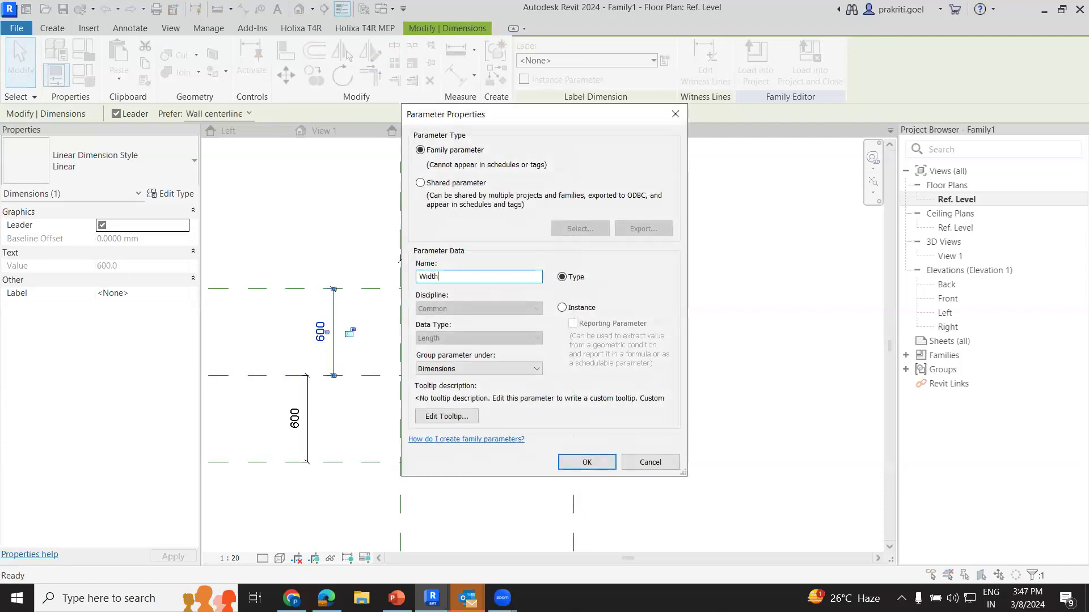
pyautogui.press('Return')
pyautogui.click(294, 419)
pyautogui.click(665, 61)
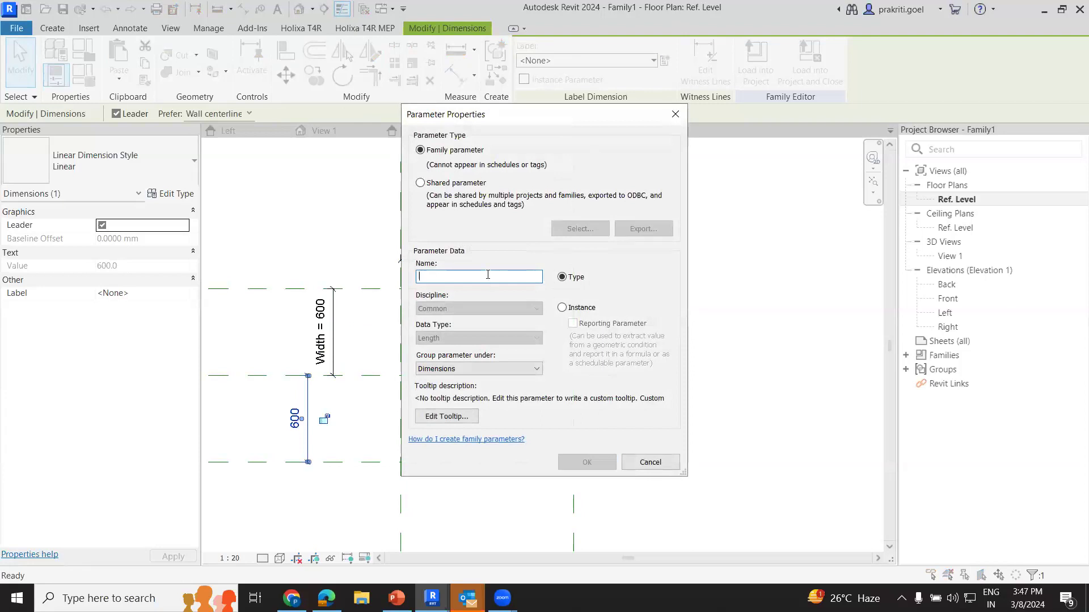
pyautogui.write('W')
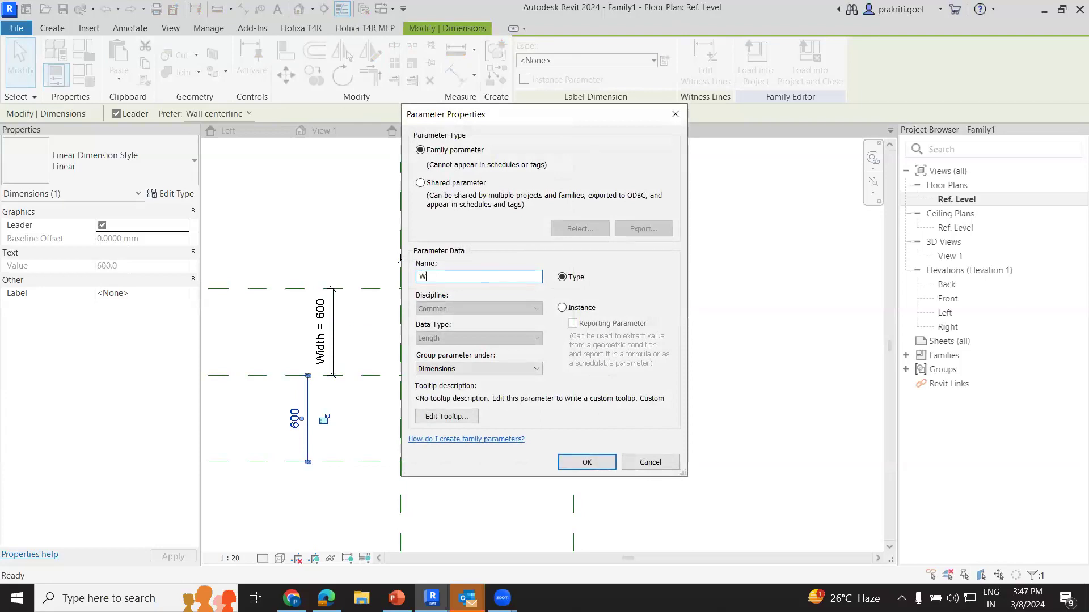
pyautogui.press('Escape')
pyautogui.press('Escape')
# - Label the dimension between the middle and lower horizontal planes with the existing Width parameter
pyautogui.click(310, 440)
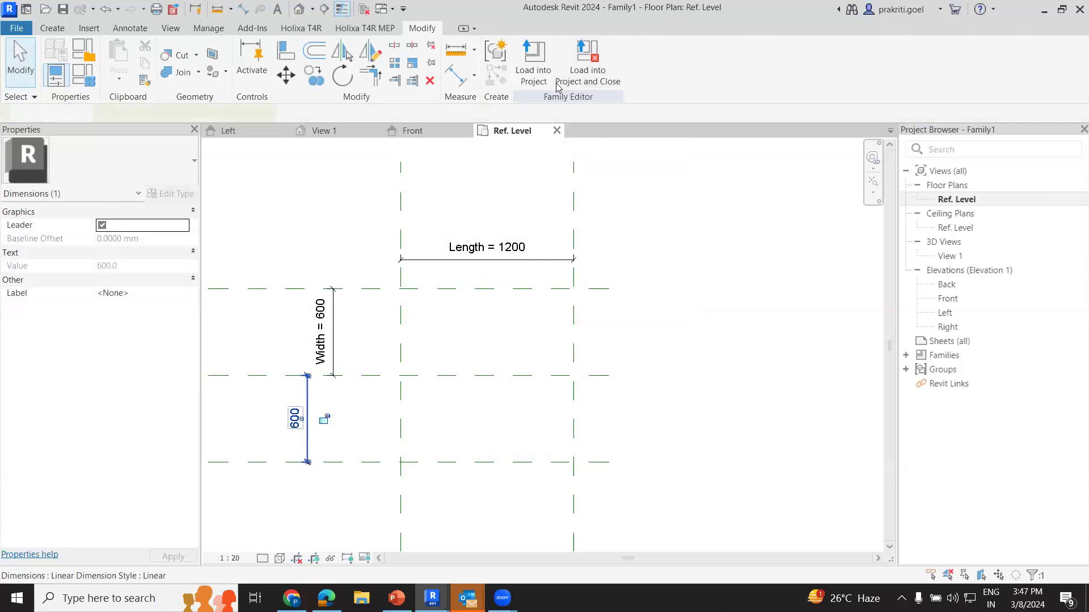
pyautogui.click(567, 60)
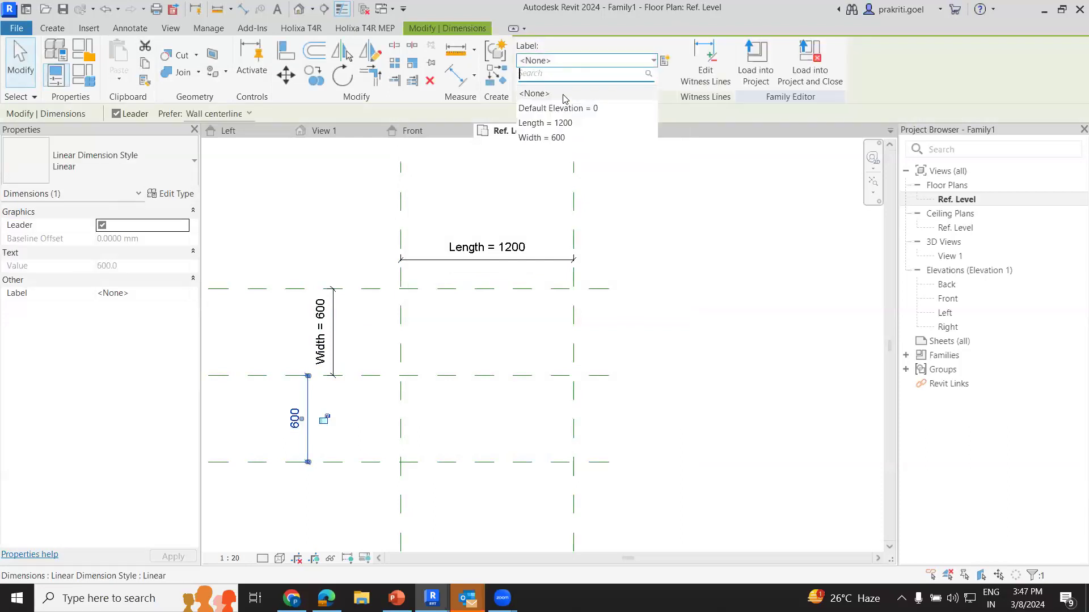
pyautogui.click(563, 139)
pyautogui.click(629, 162)
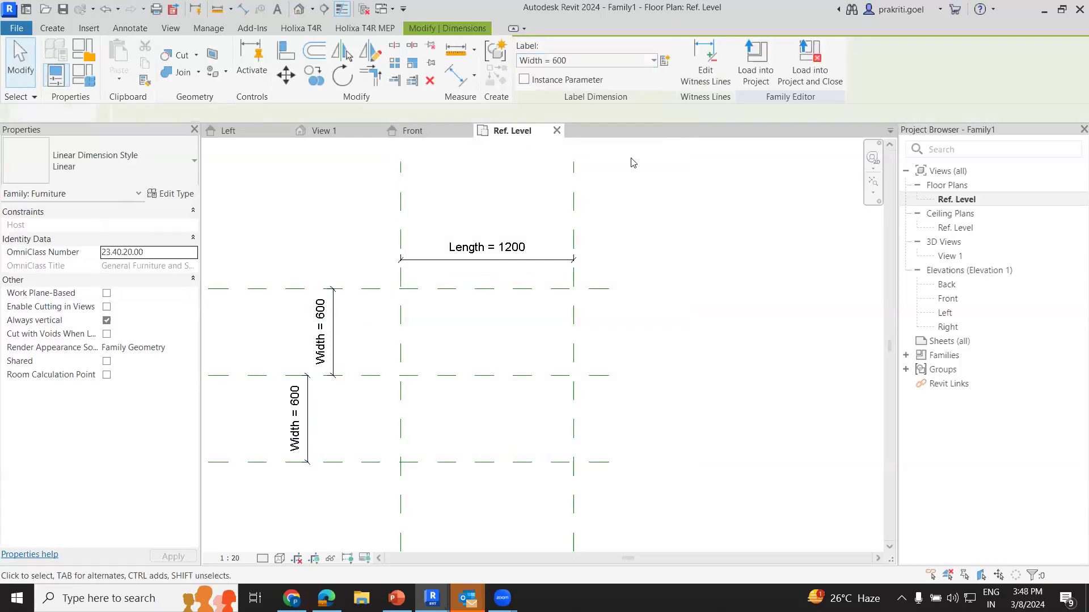
# - In the Front elevation, place an aligned dimension from Ref. Level to the Table Top reference plane
pyautogui.doubleClick(955, 302)
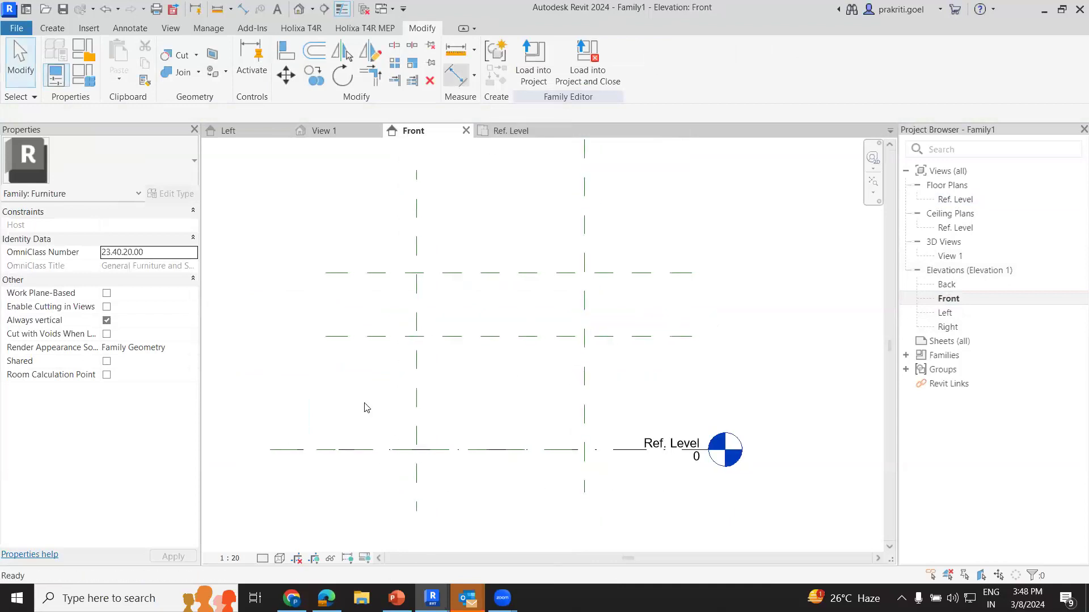
pyautogui.press('d')
pyautogui.press('i')
pyautogui.click(361, 451)
pyautogui.click(385, 337)
pyautogui.click(358, 401)
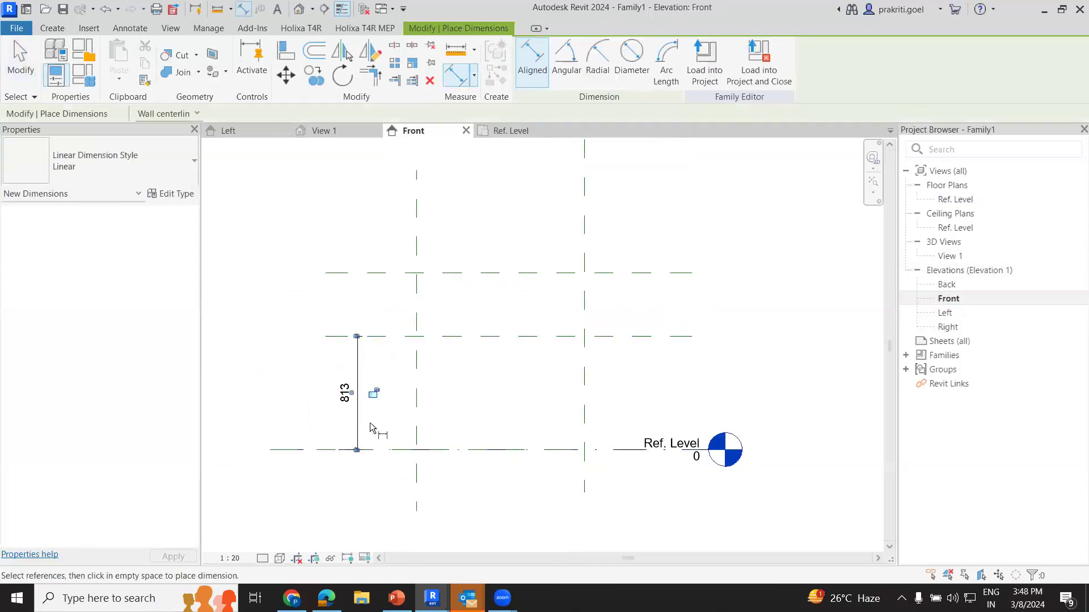
pyautogui.press('Escape')
pyautogui.press('Escape')
# - Label the dimension between Ref. Level and the Table Top plane with a new type parameter named "Desk Height"
pyautogui.click(357, 408)
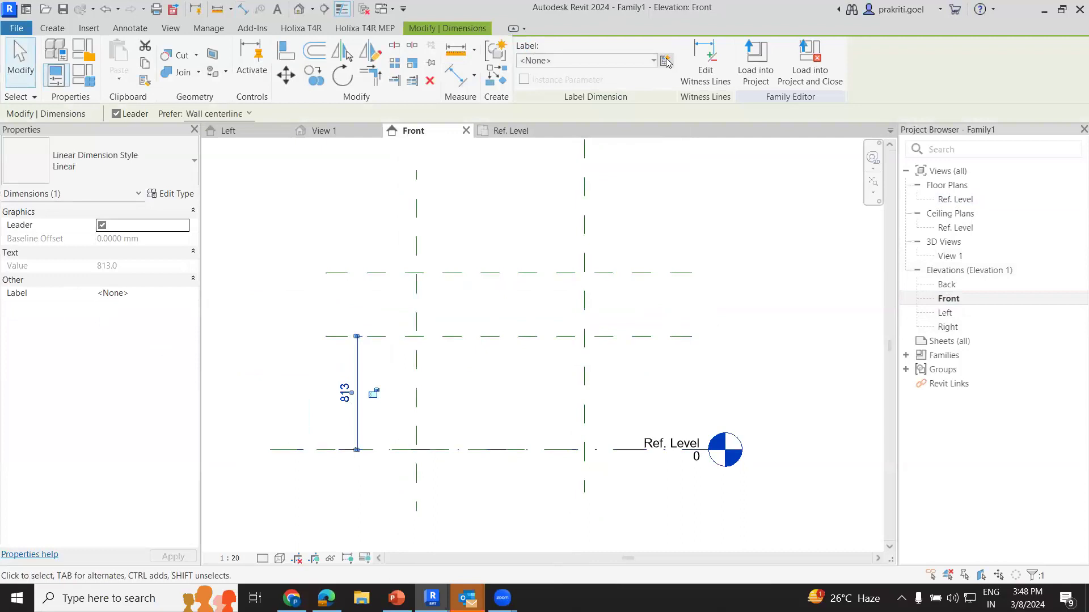
pyautogui.click(666, 63)
pyautogui.write('H')
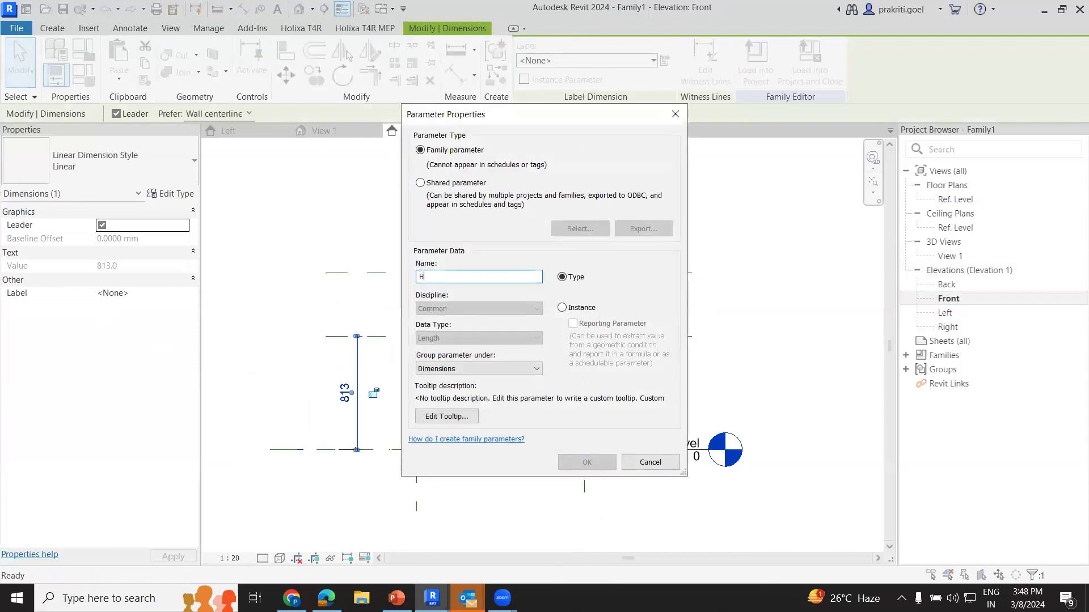
pyautogui.write('eight')
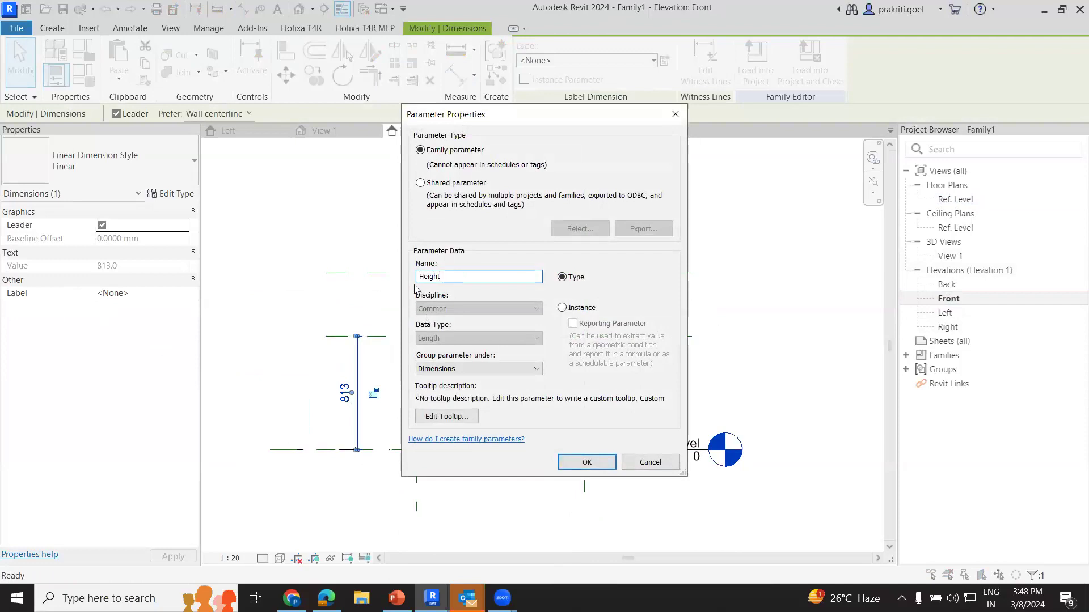
pyautogui.write('Desk')
pyautogui.click(586, 462)
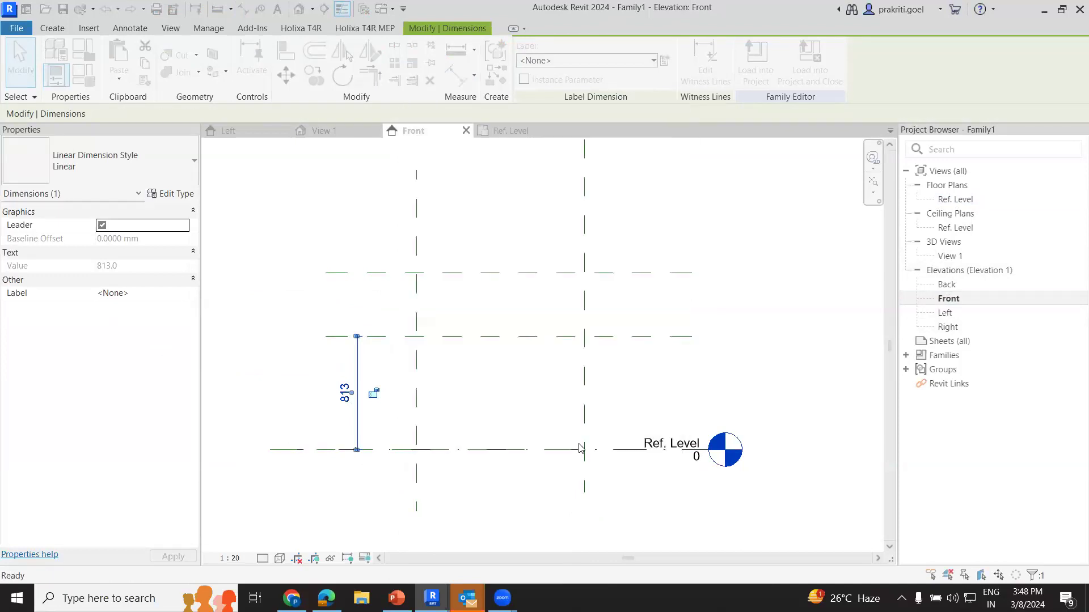
# - Place an aligned dimension from the Table Top plane to the Partition Top plane, in line with the Desk Height dimension
pyautogui.click(457, 76)
pyautogui.click(443, 336)
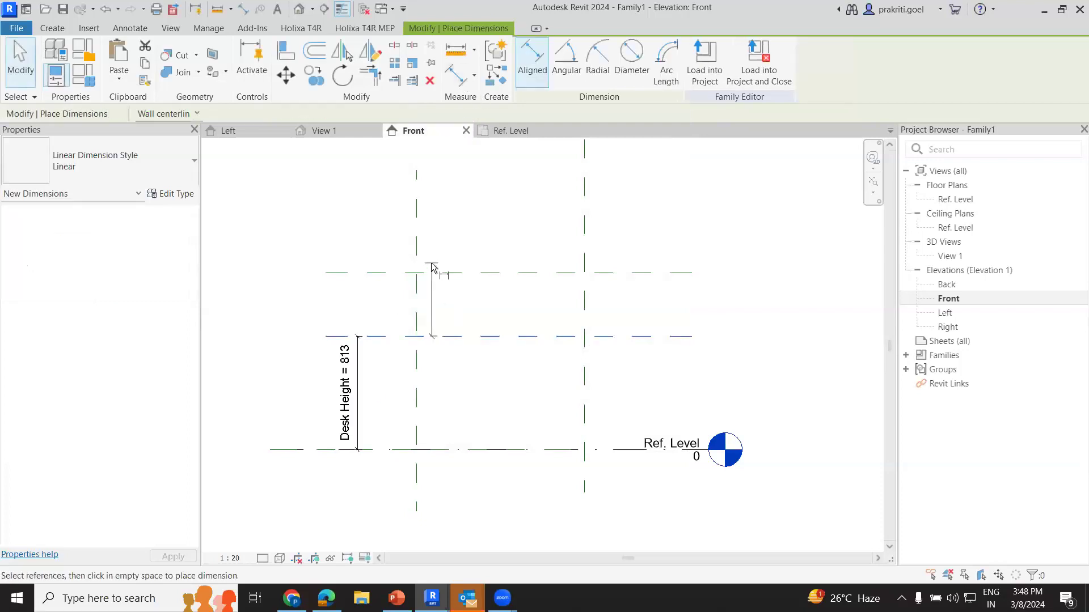
pyautogui.click(431, 272)
pyautogui.click(358, 311)
pyautogui.press('Escape')
pyautogui.press('Escape')
# - Label the dimension between the Table Top and Partition Top planes with a new type parameter named "Partition Height"
pyautogui.click(369, 308)
pyautogui.click(665, 67)
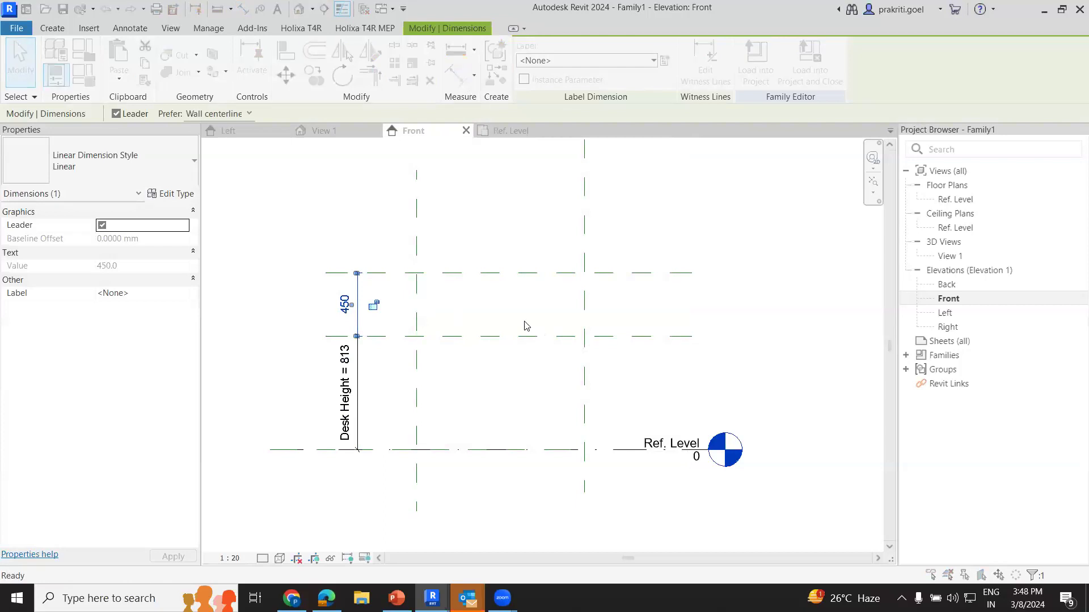
pyautogui.write('Partition Hei')
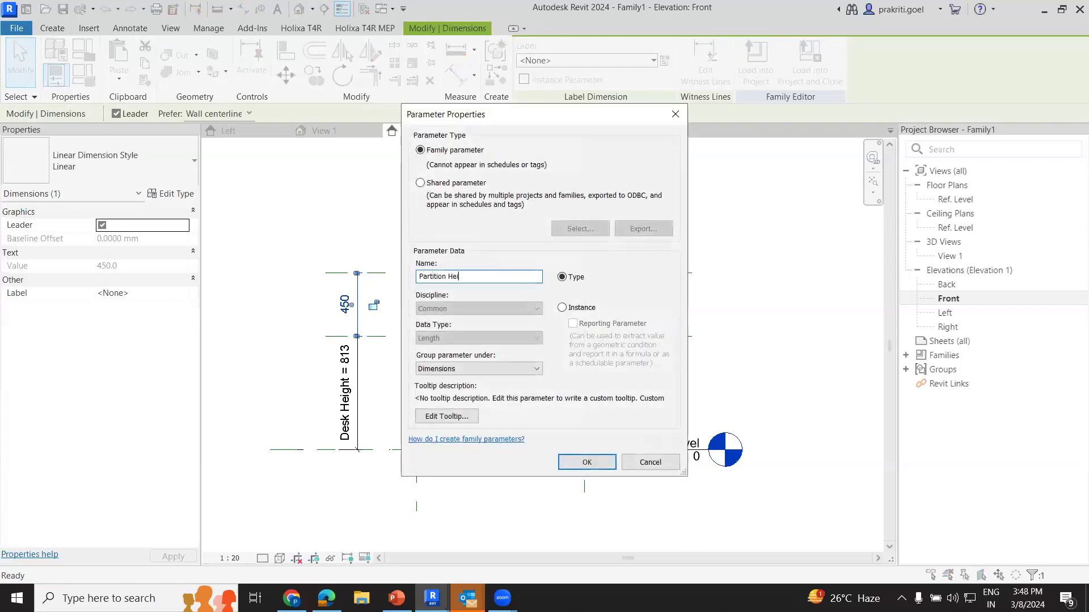
pyautogui.write('ght')
pyautogui.click(587, 462)
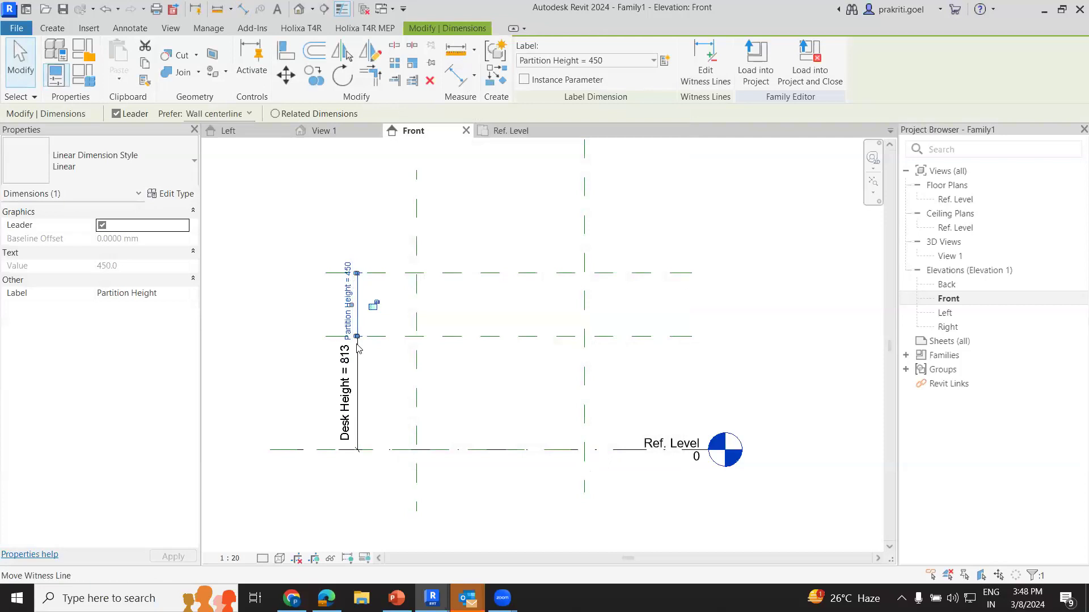
# - Set the Desk Height dimension to 750 mm
pyautogui.click(343, 361)
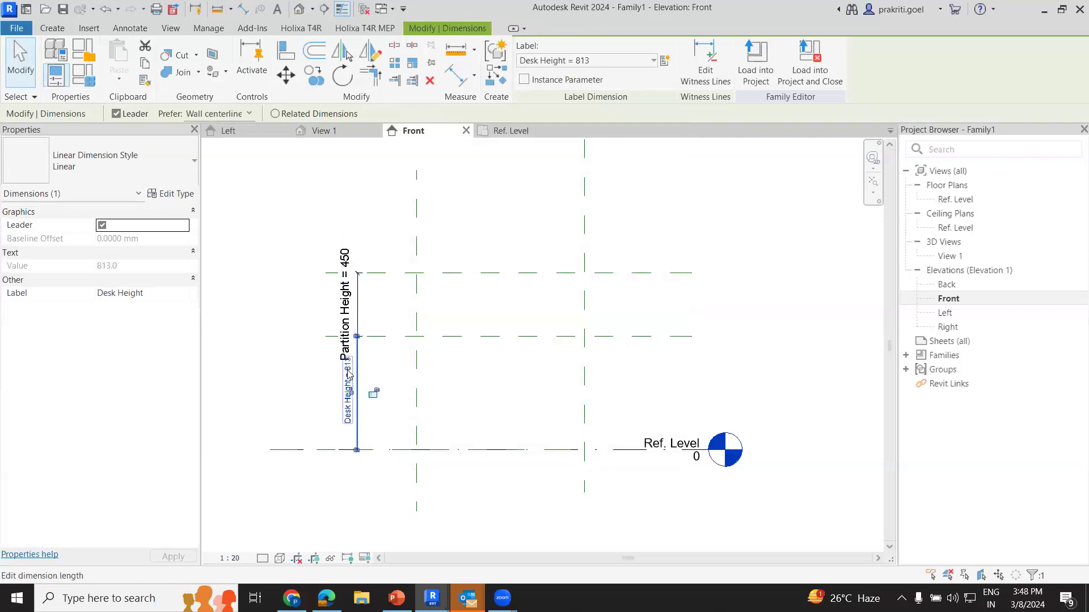
pyautogui.click(348, 374)
pyautogui.write('750')
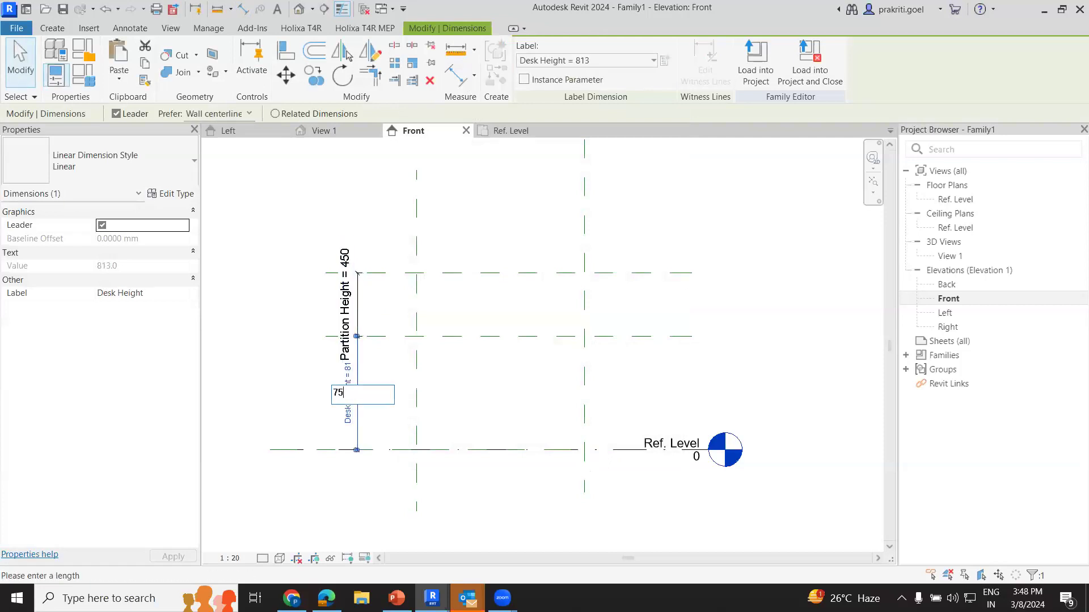
pyautogui.press('Return')
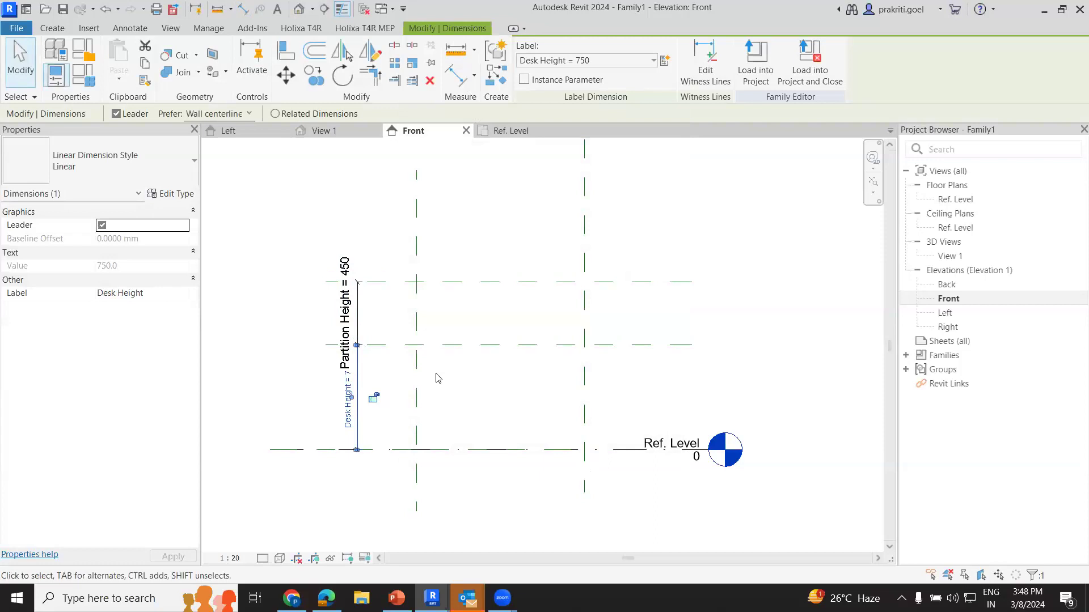
# - In the Ref. Level floor plan, set the Length dimension to 1400 mm
pyautogui.doubleClick(955, 199)
pyautogui.click(510, 250)
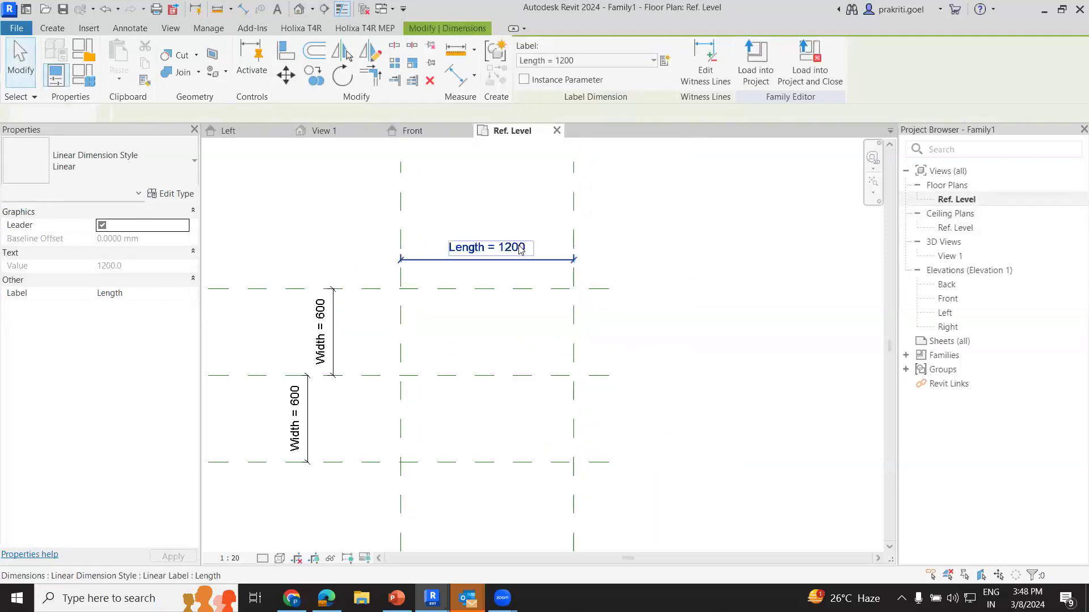
pyautogui.click(507, 249)
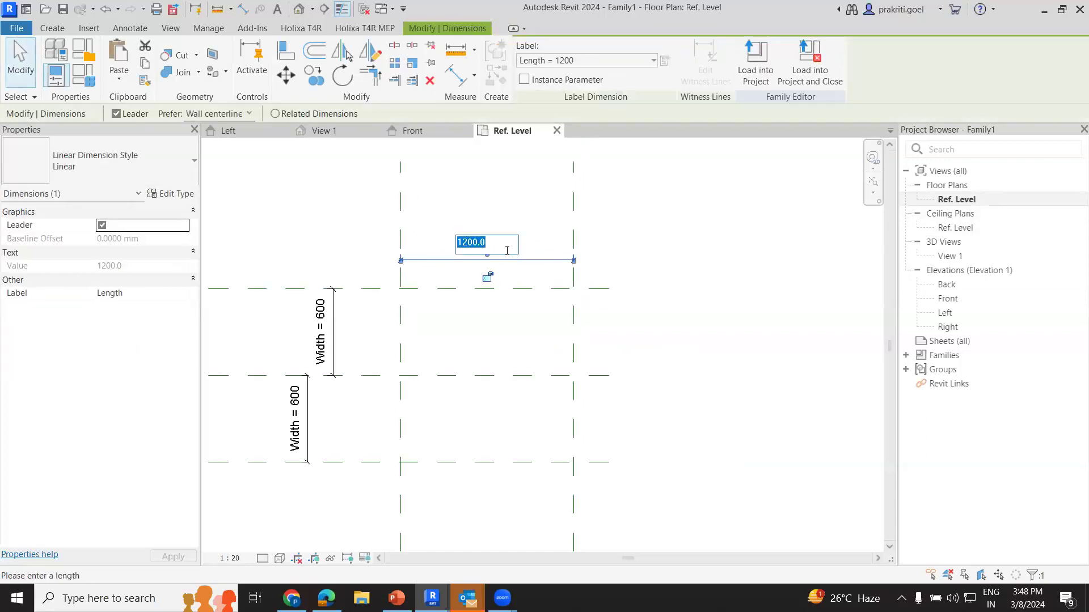
pyautogui.write('1400')
pyautogui.press('Return')
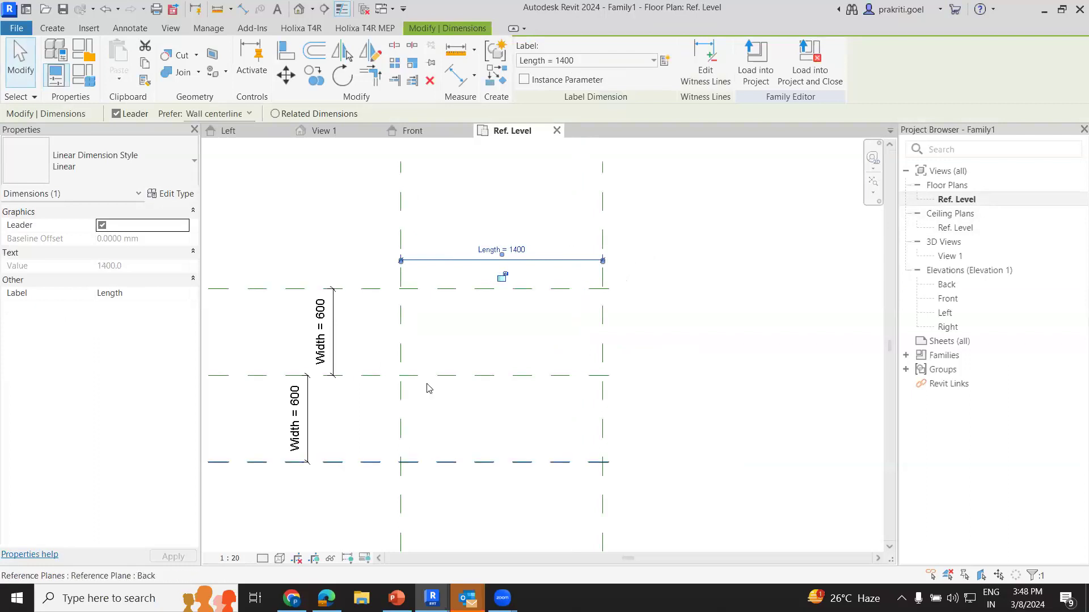
pyautogui.click(454, 309)
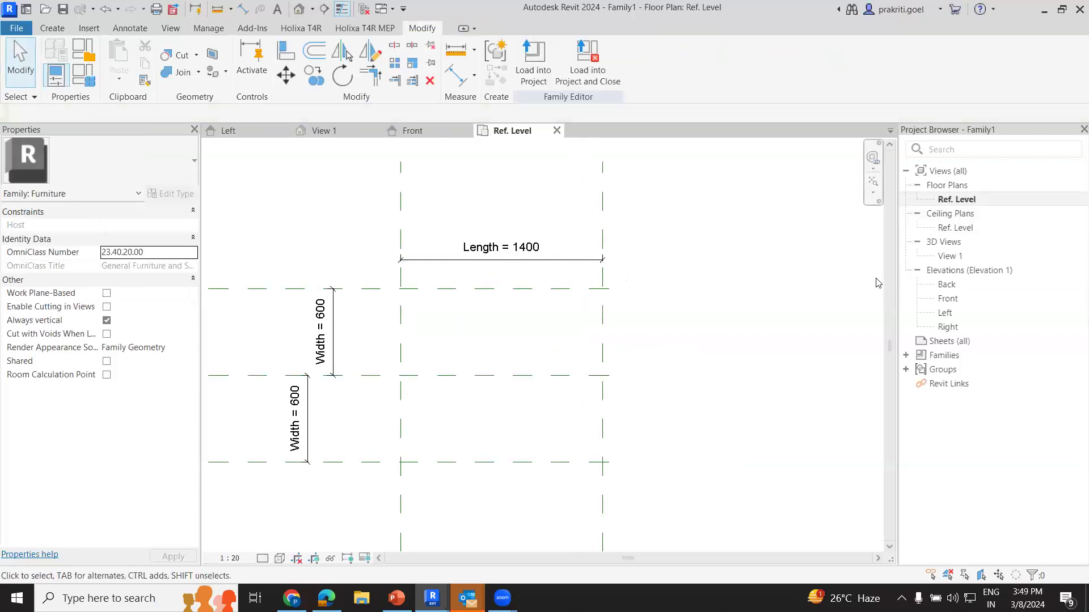
pyautogui.click(401, 332)
pyautogui.scroll(-1, 475, 338)
pyautogui.moveTo(474, 338); pyautogui.dragTo(472, 288, button='middle')
pyautogui.click(651, 308)
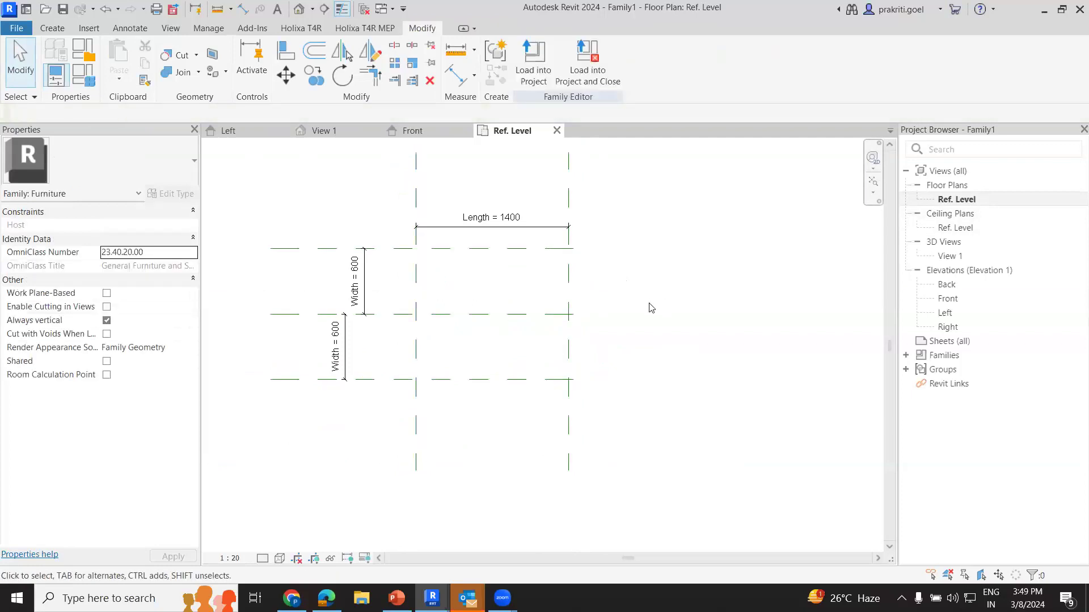
pyautogui.click(568, 290)
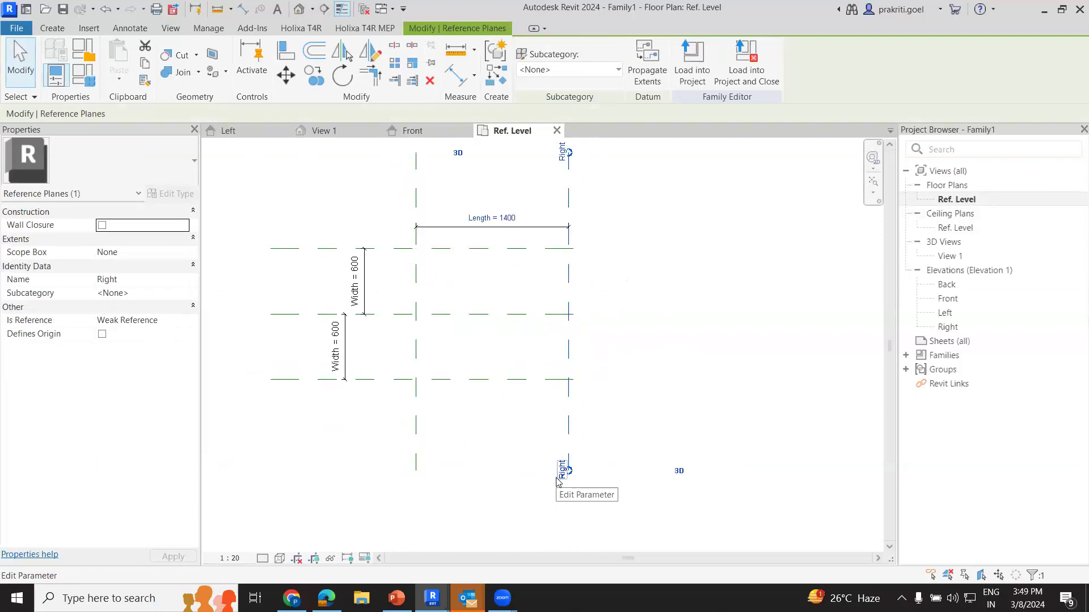
pyautogui.click(417, 317)
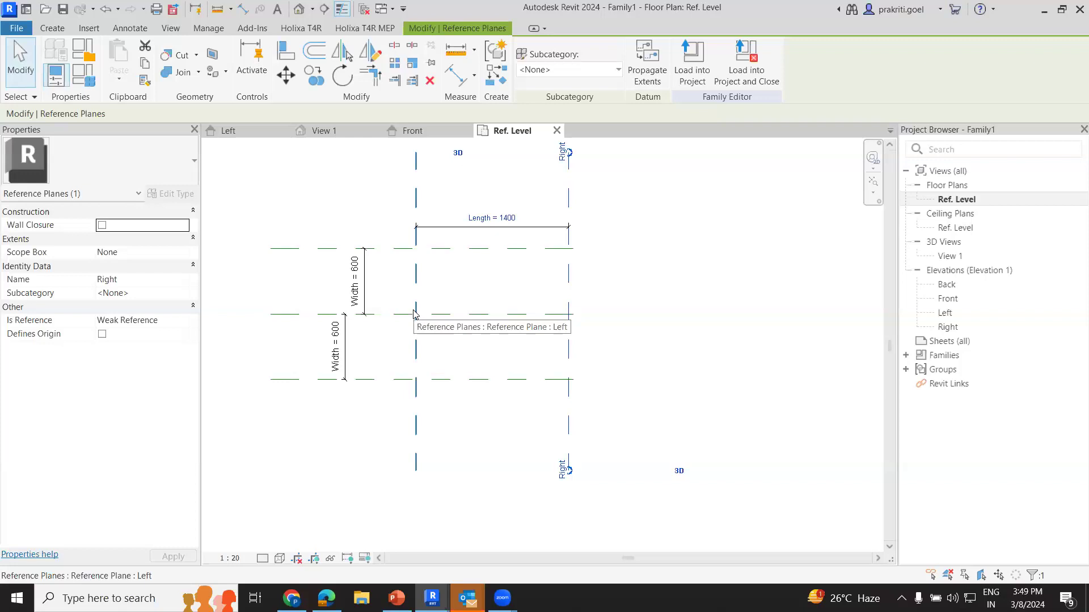
pyautogui.click(507, 347)
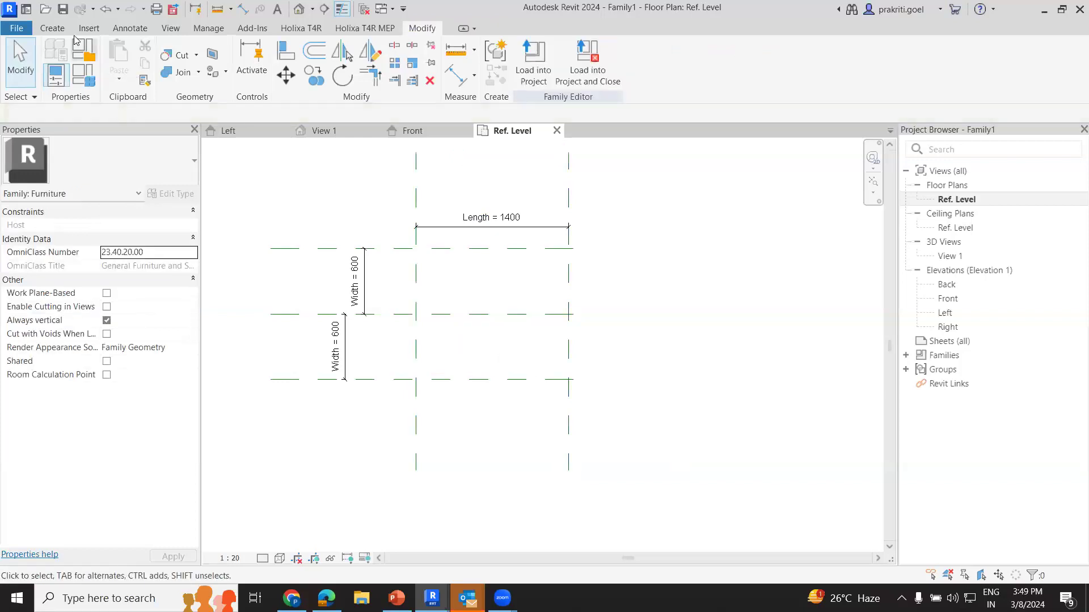
# - Start a solid extrusion on the work plane Reference Plane : Left and open the Elevation: Left view for sketching
pyautogui.click(52, 29)
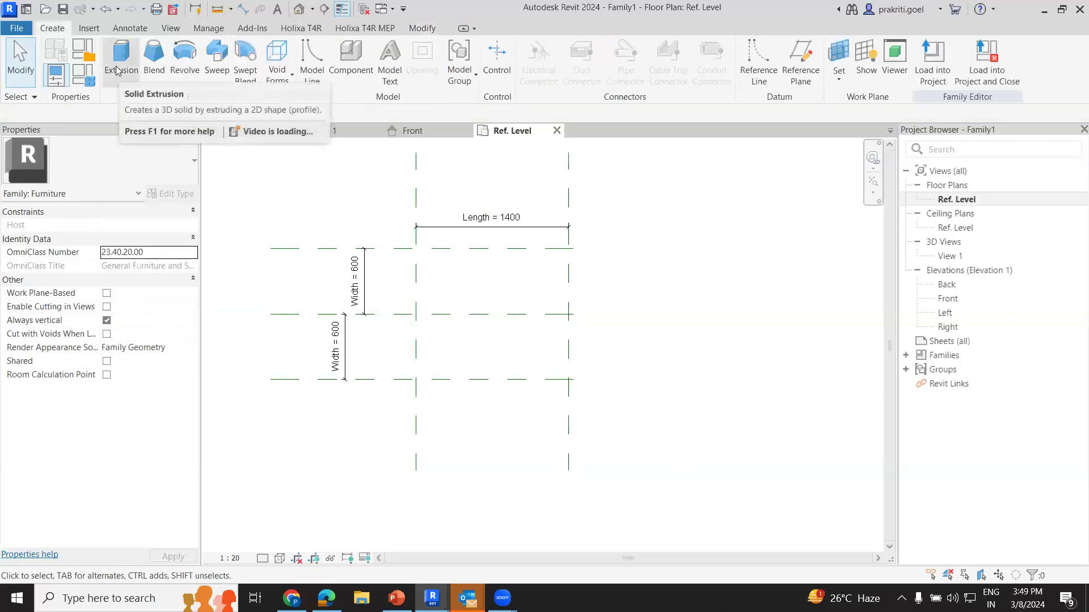
pyautogui.click(126, 60)
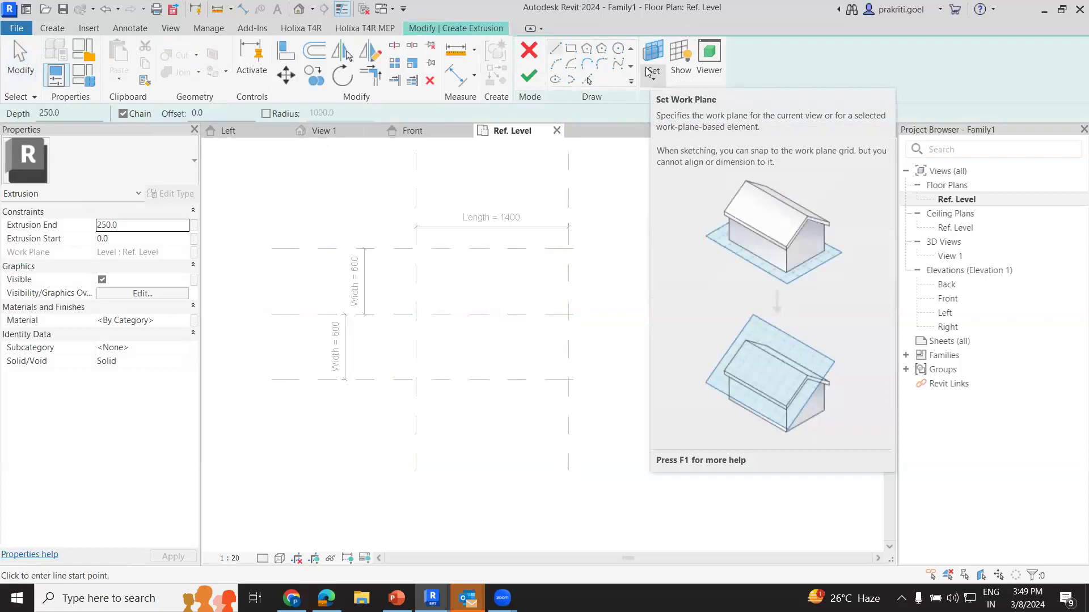
pyautogui.click(657, 52)
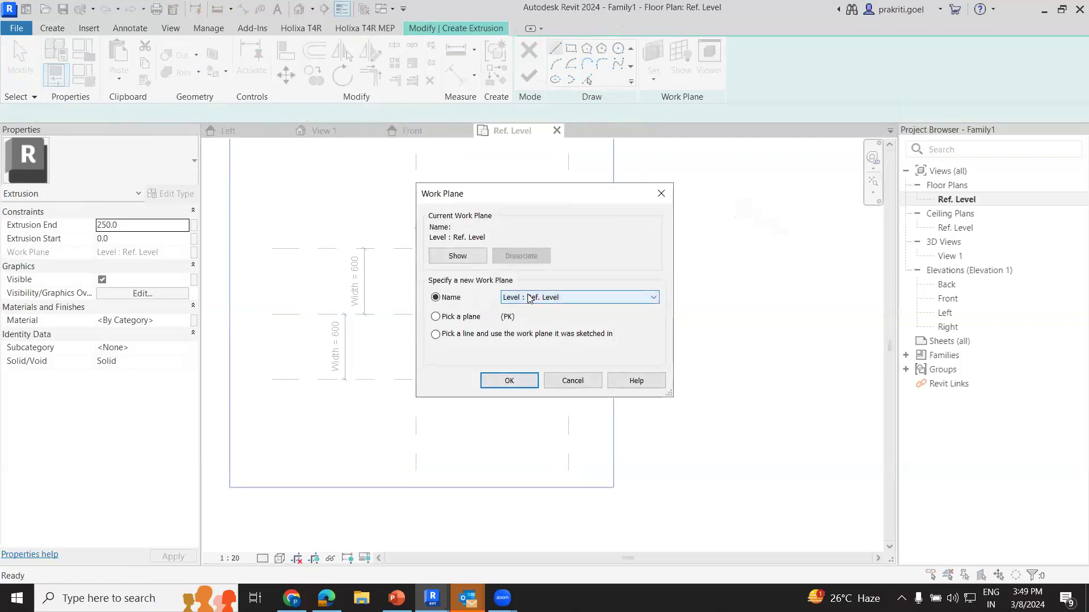
pyautogui.click(528, 297)
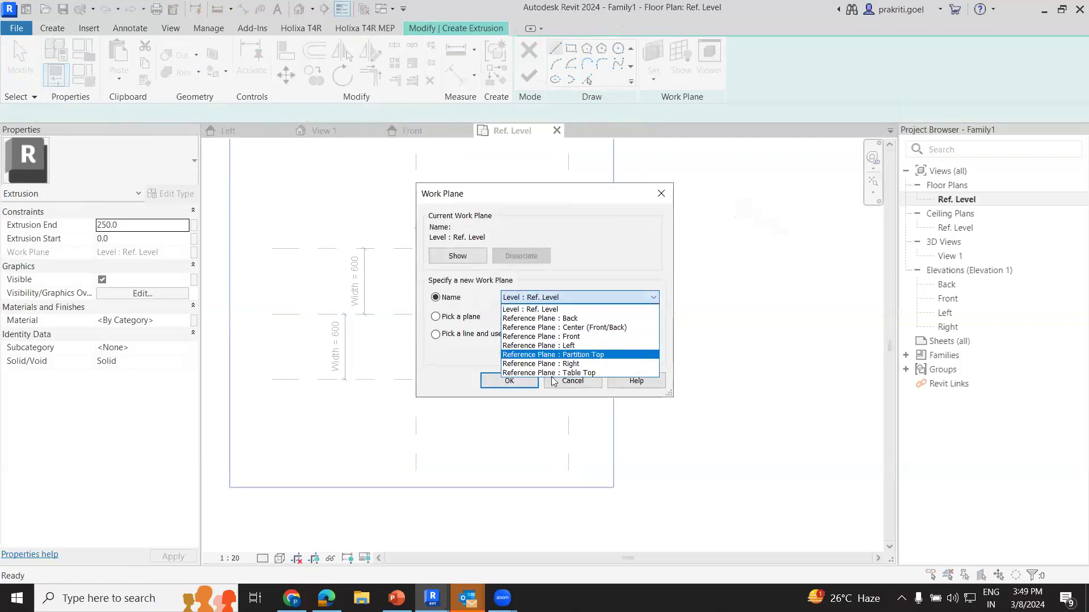
pyautogui.click(581, 346)
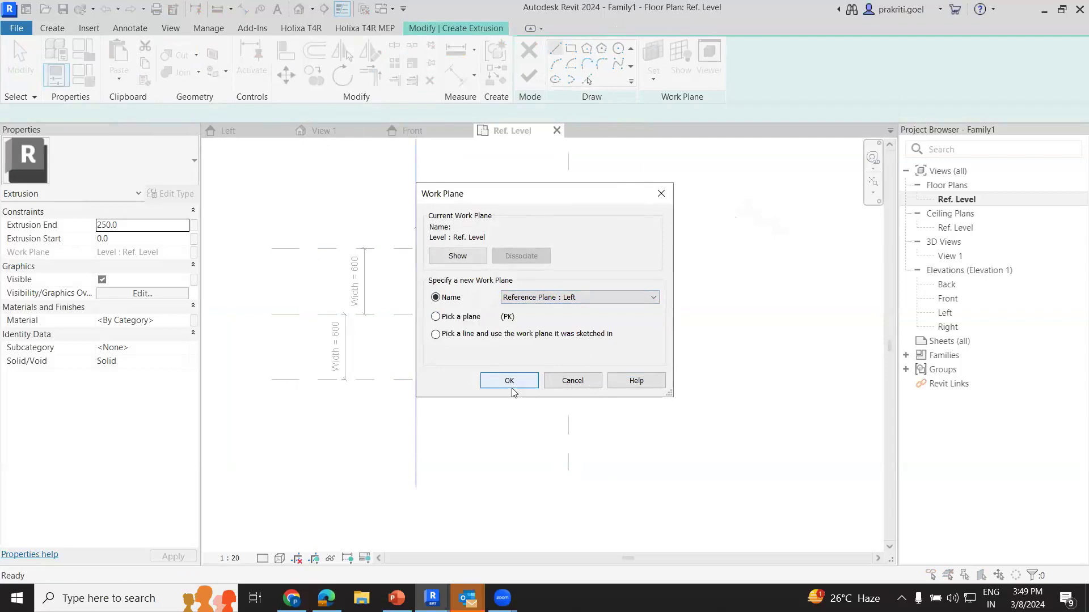
pyautogui.click(511, 386)
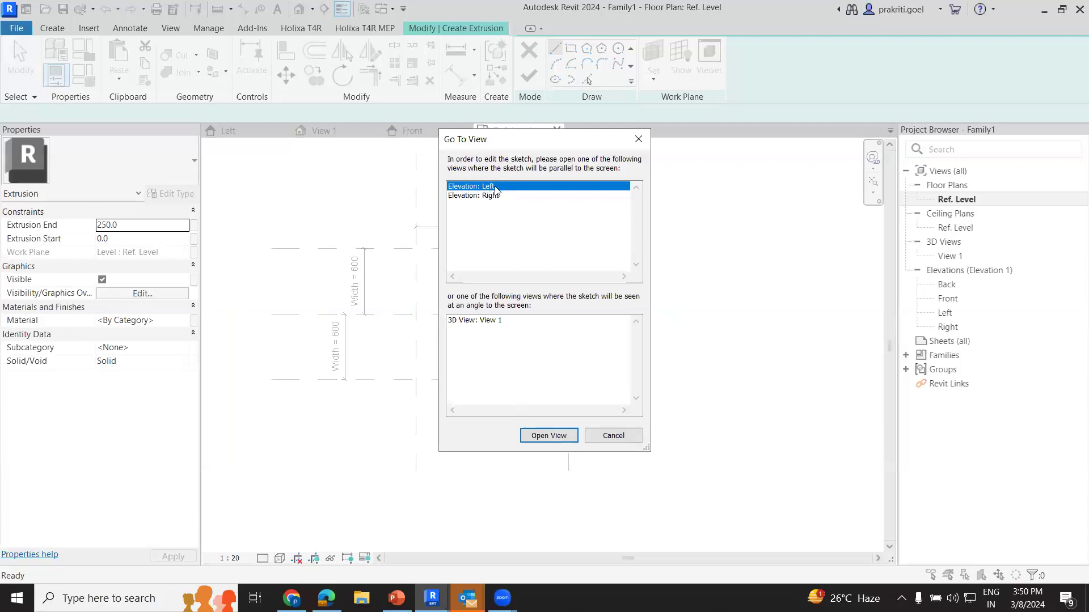
pyautogui.click(546, 436)
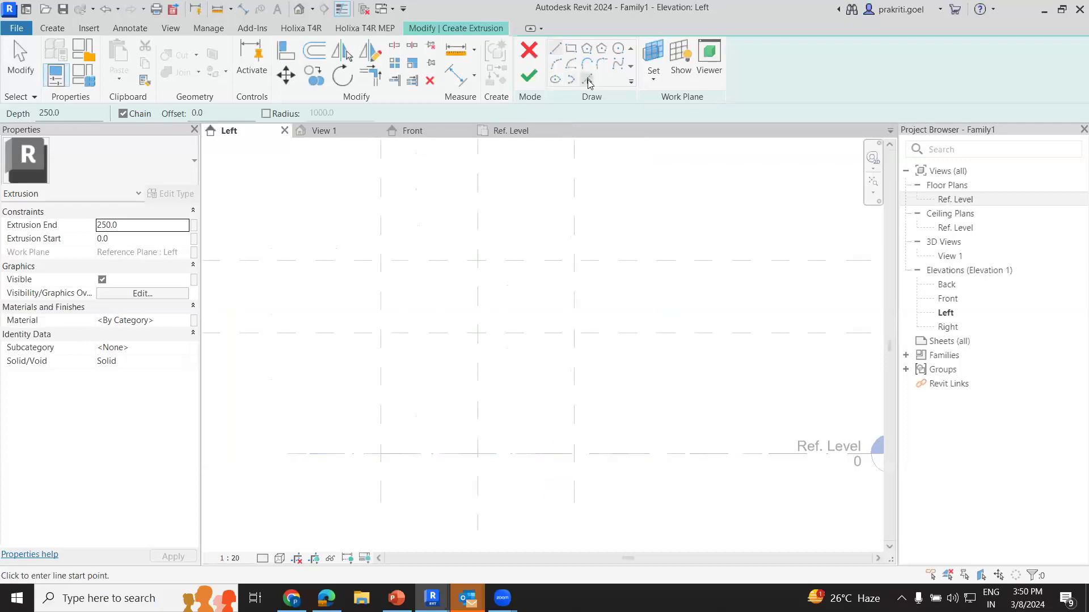
# - Pick the Partition Top, Center (Front/Back), Ref. Level and Front planes as sketch lines and lock them to those planes
pyautogui.click(587, 80)
pyautogui.click(479, 372)
pyautogui.hotkey('ctrl', 'z')
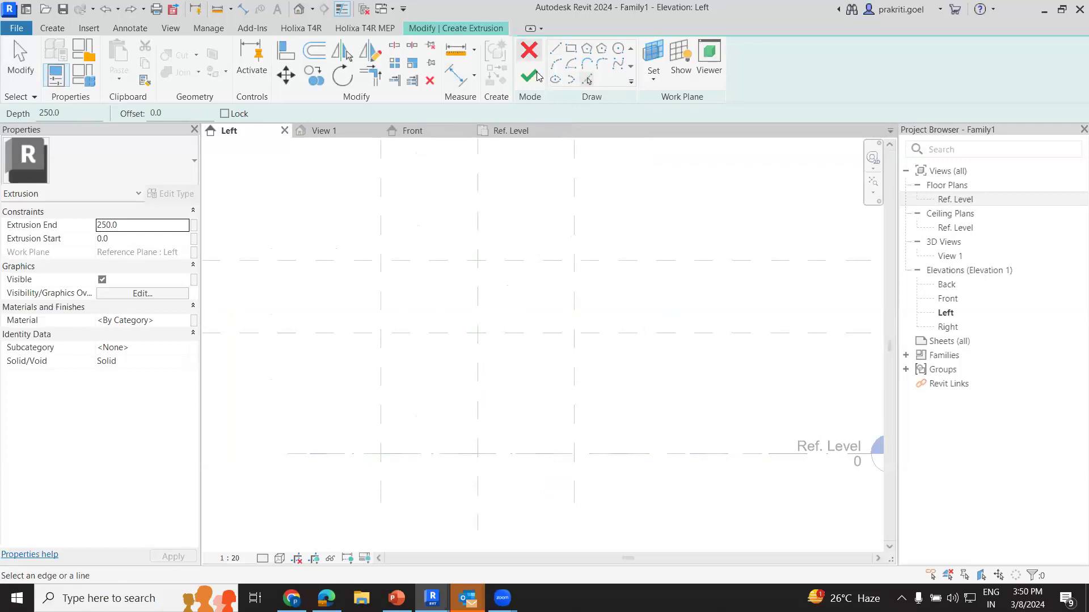
pyautogui.click(555, 262)
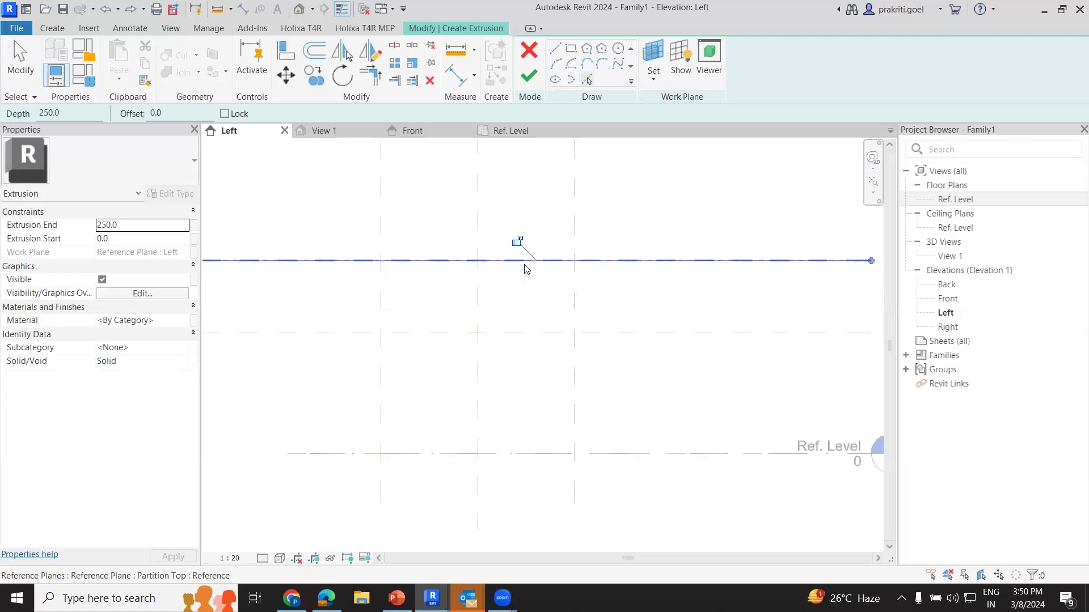
pyautogui.click(517, 241)
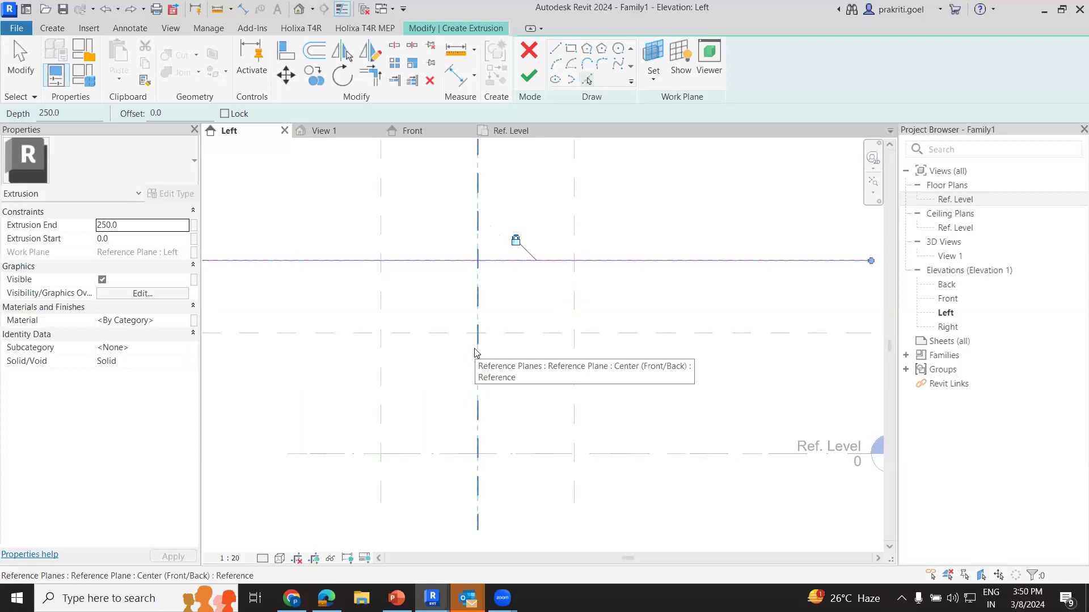
pyautogui.click(475, 349)
pyautogui.click(533, 455)
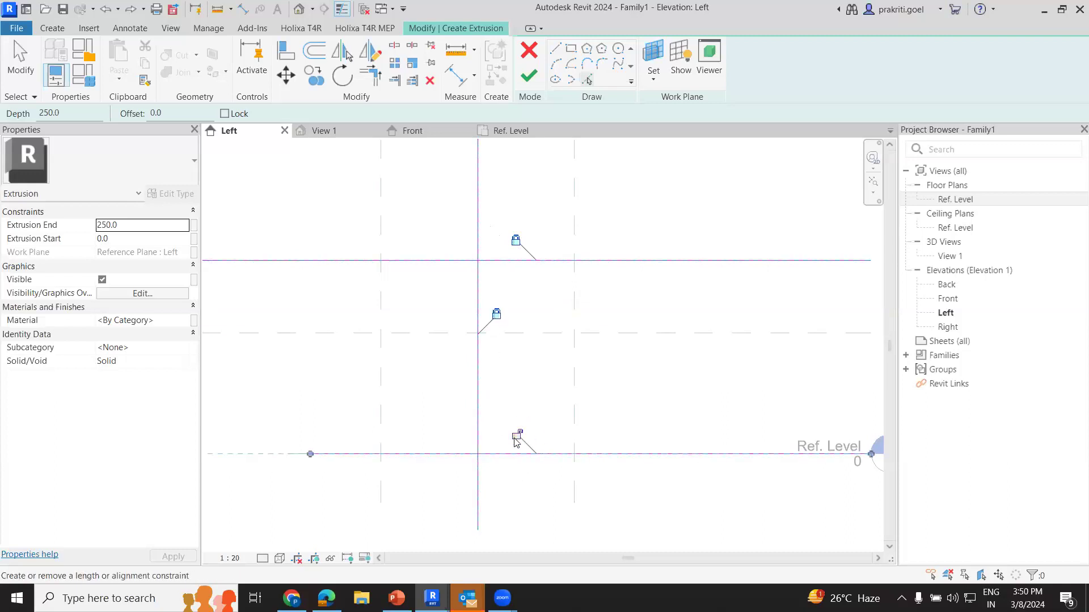
pyautogui.click(574, 392)
# - Trim the four sketch lines to corners, forming a closed rectangle between Center (Front/Back) and Front, up to Partition Top
pyautogui.click(370, 75)
pyautogui.click(478, 433)
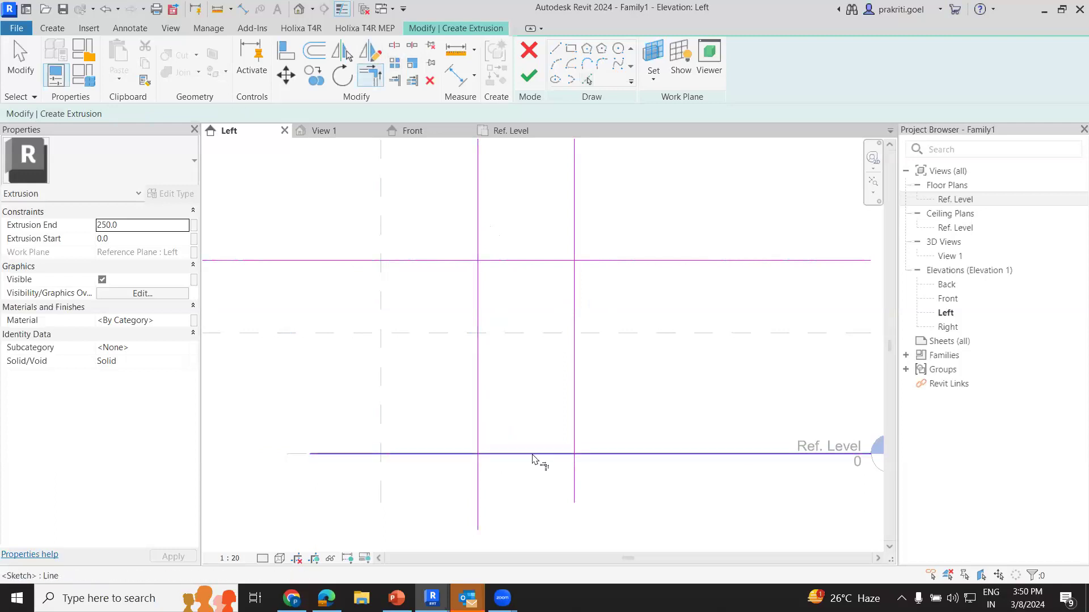
pyautogui.click(502, 453)
pyautogui.click(567, 454)
pyautogui.click(573, 349)
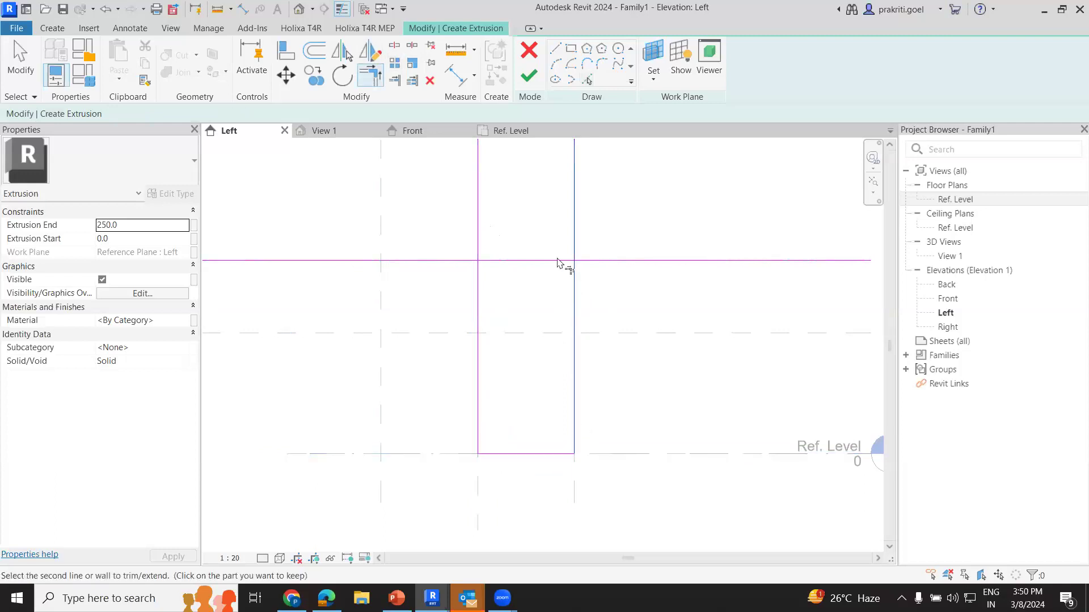
pyautogui.click(482, 267)
pyautogui.click(481, 276)
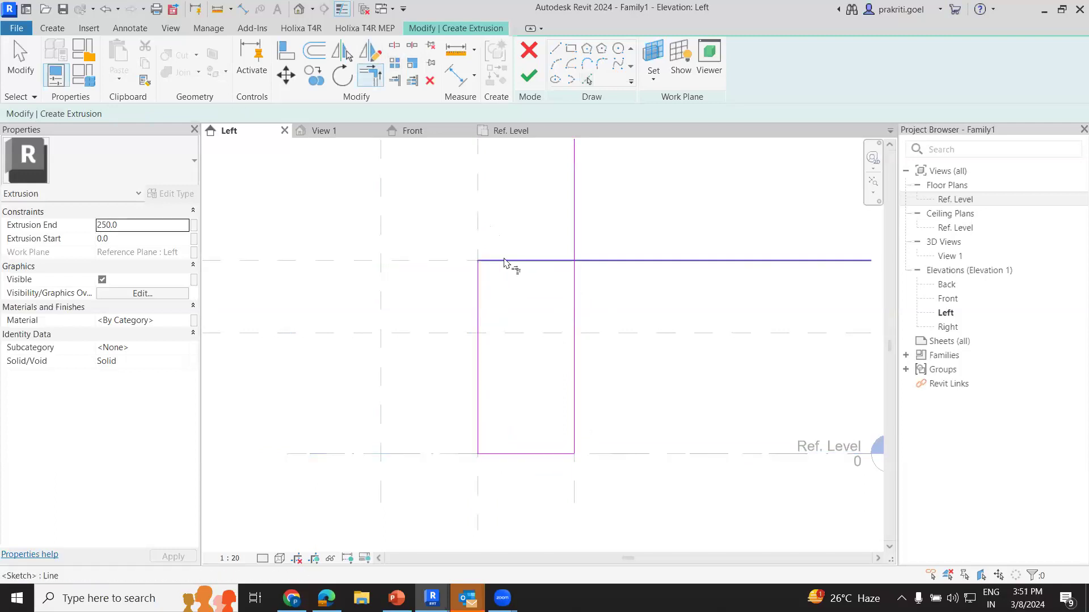
pyautogui.click(574, 279)
pyautogui.click(569, 260)
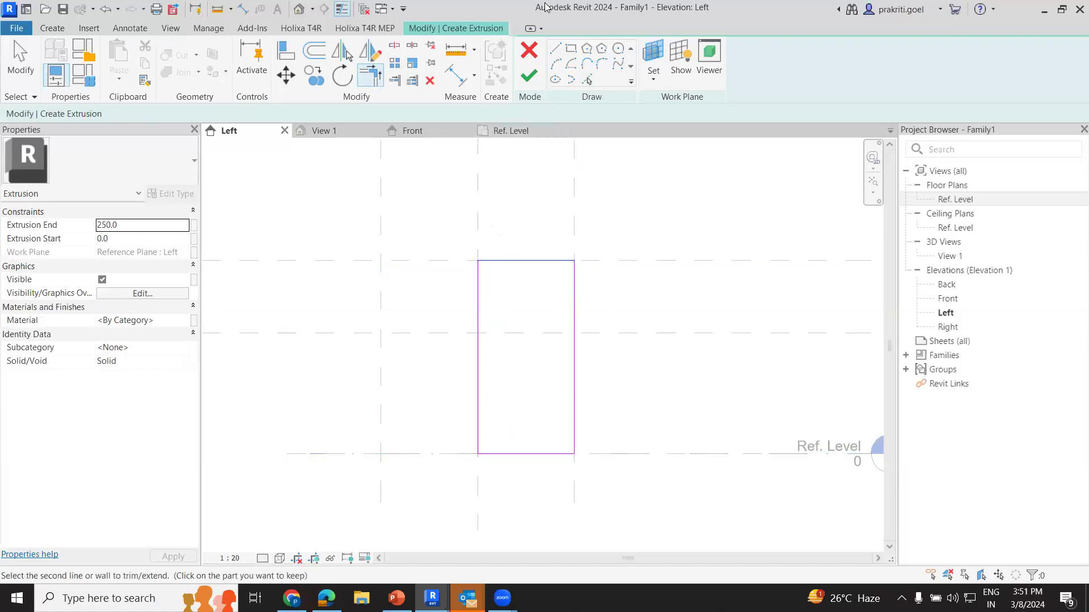
# - Cut the profile's upper front corner with a diagonal line about 260 mm along each edge and trim the adjoining lines to it
pyautogui.press('l')
pyautogui.press('i')
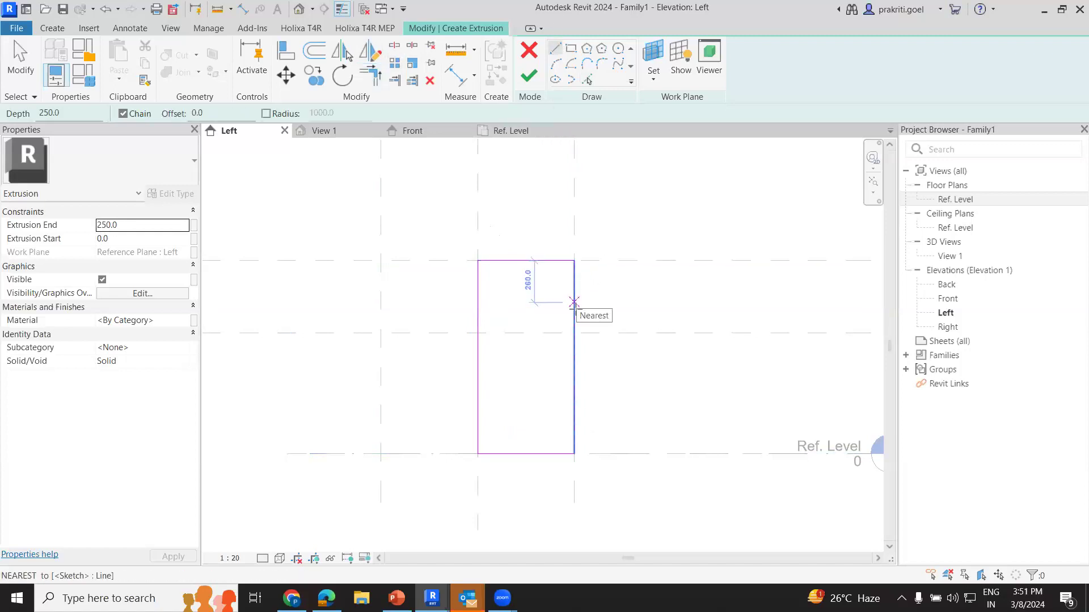
pyautogui.click(575, 302)
pyautogui.click(533, 261)
pyautogui.press('Escape')
pyautogui.press('Escape')
pyautogui.press('t')
pyautogui.press('r')
pyautogui.click(513, 261)
pyautogui.click(553, 281)
pyautogui.click(559, 284)
pyautogui.click(574, 333)
pyautogui.press('Escape')
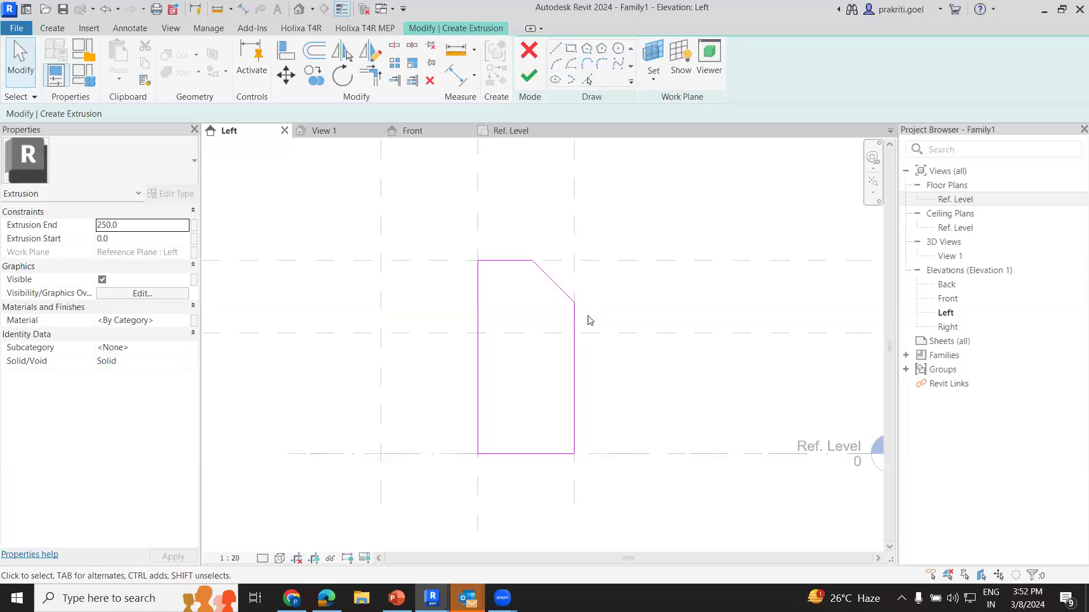
# - Dimension the cut corner's vertical offset from Partition Top and horizontal offset from the Front plane, and finish the extrusion sketch
pyautogui.click(456, 74)
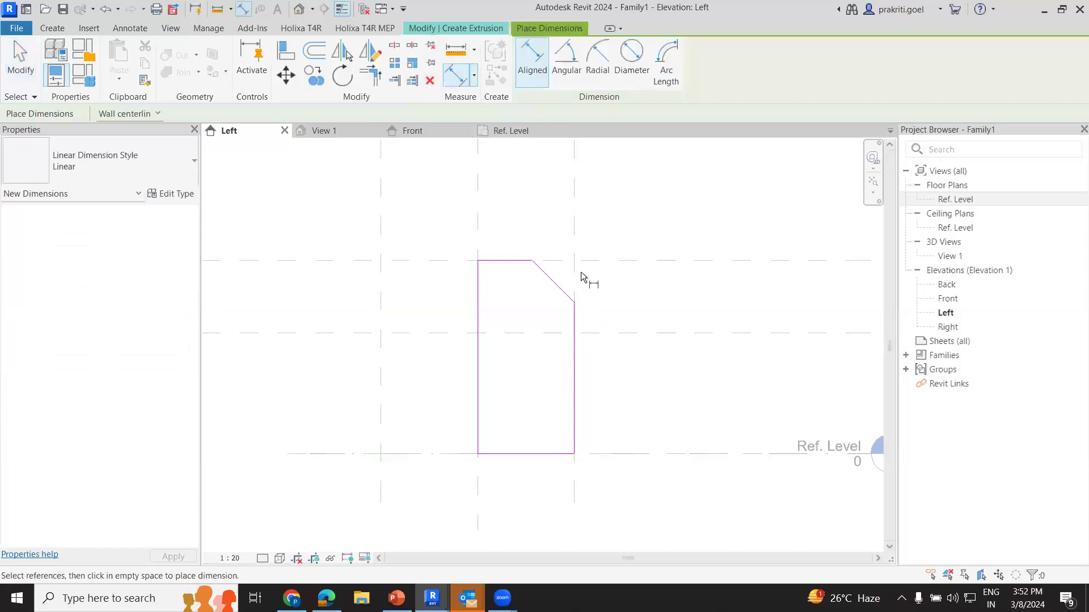
pyautogui.click(592, 262)
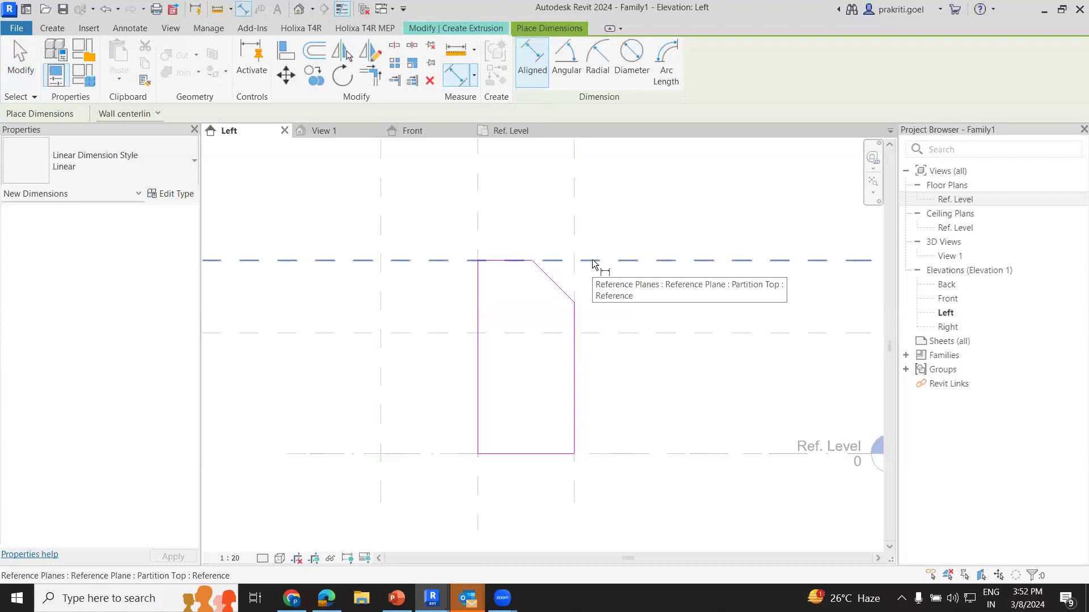
pyautogui.click(593, 263)
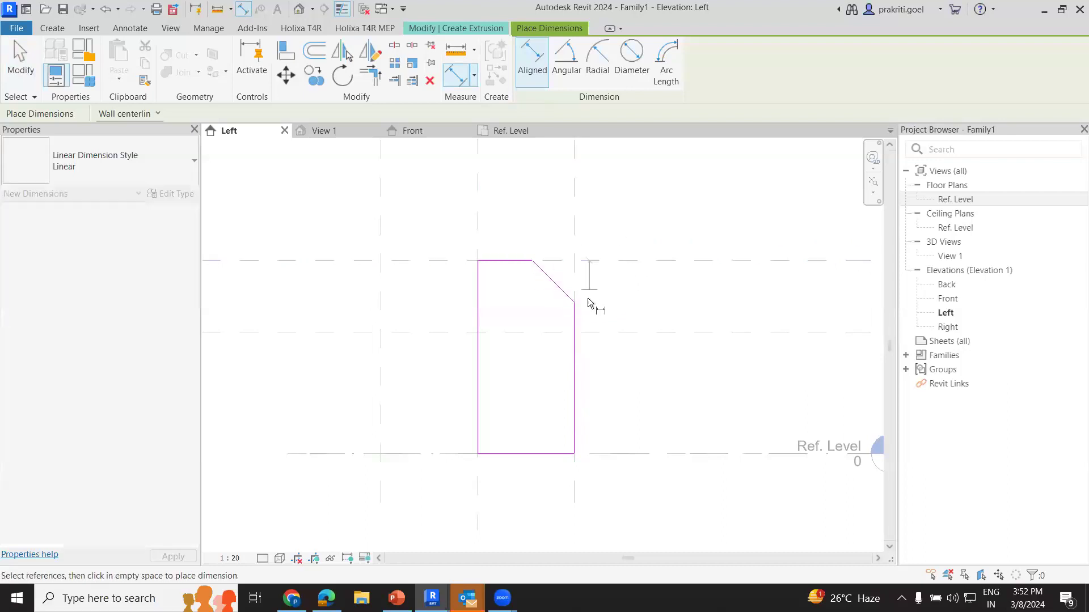
pyautogui.click(611, 305)
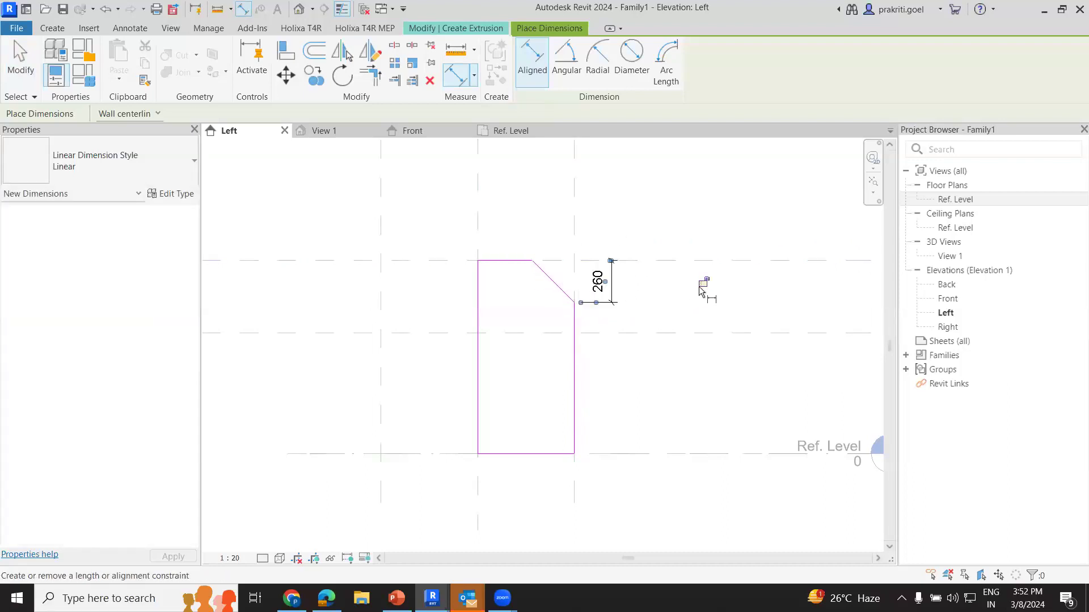
pyautogui.click(570, 235)
pyautogui.click(533, 261)
pyautogui.click(531, 228)
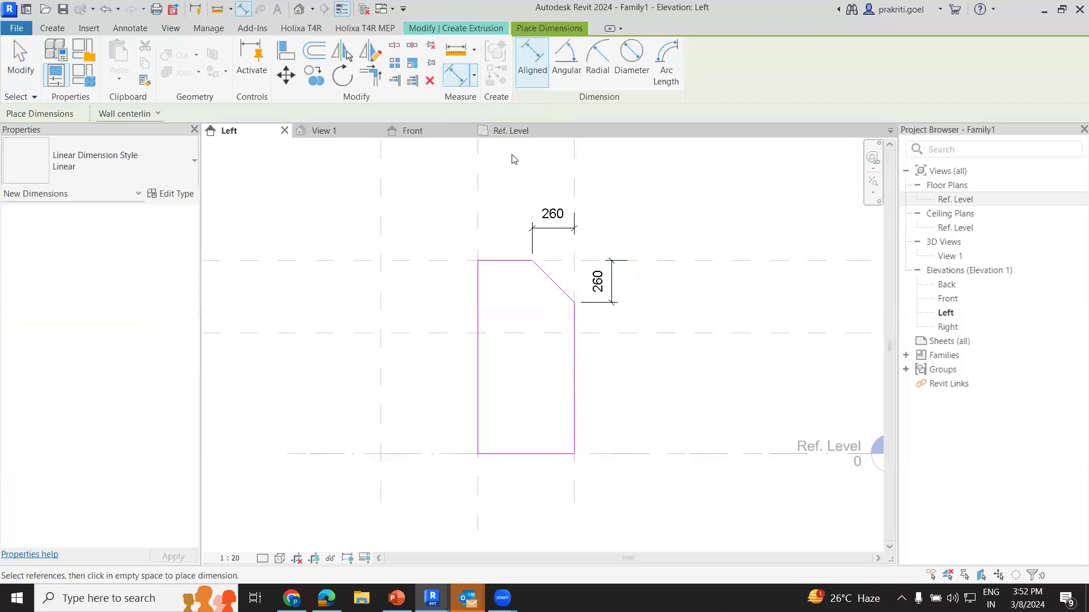
pyautogui.press('Escape')
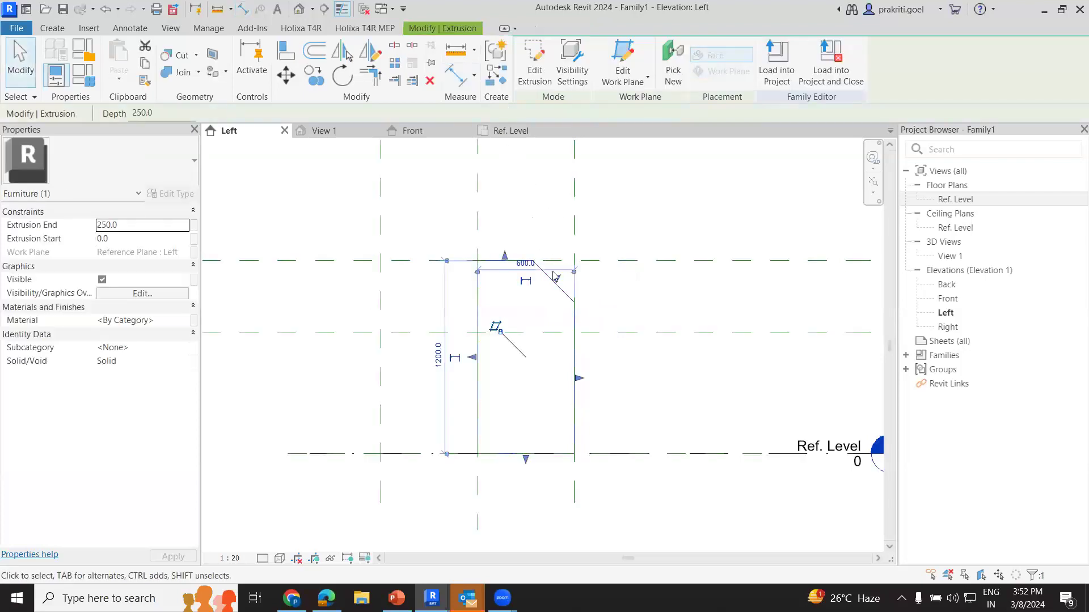
# - In the Ref. Level floor plan, set the side panel's Extrusion End to -25
pyautogui.doubleClick(957, 200)
pyautogui.scroll(3, 443, 354)
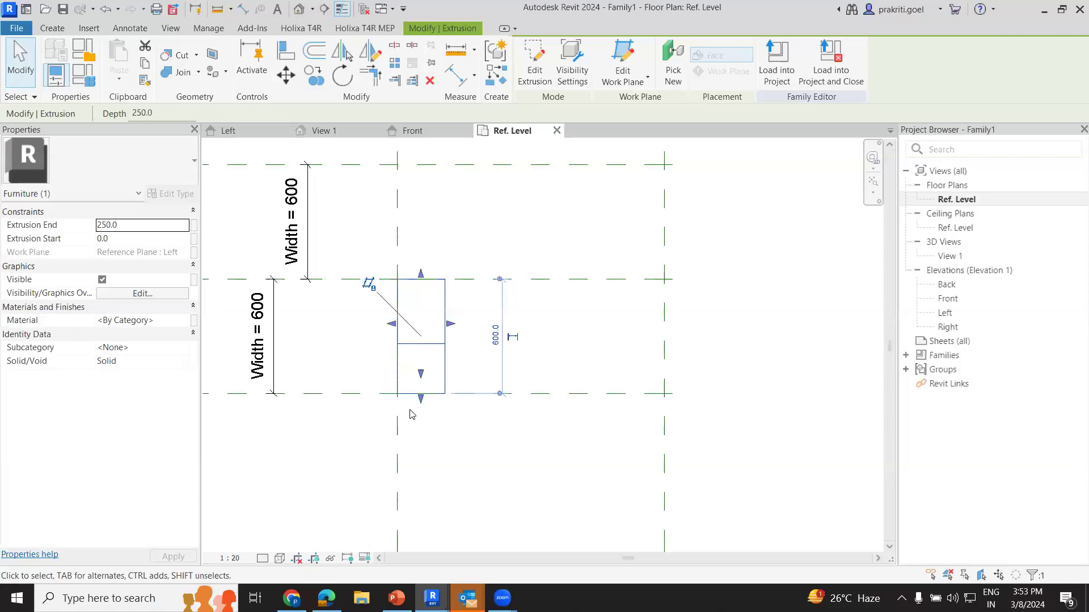
pyautogui.click(139, 228)
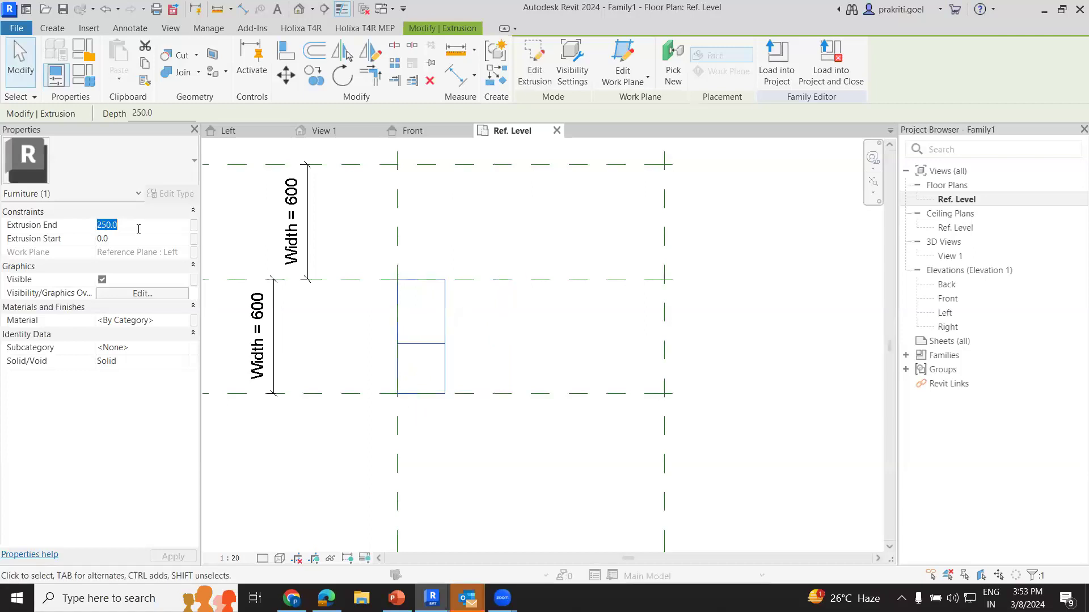
pyautogui.write('-25')
pyautogui.scroll(2, 366, 417)
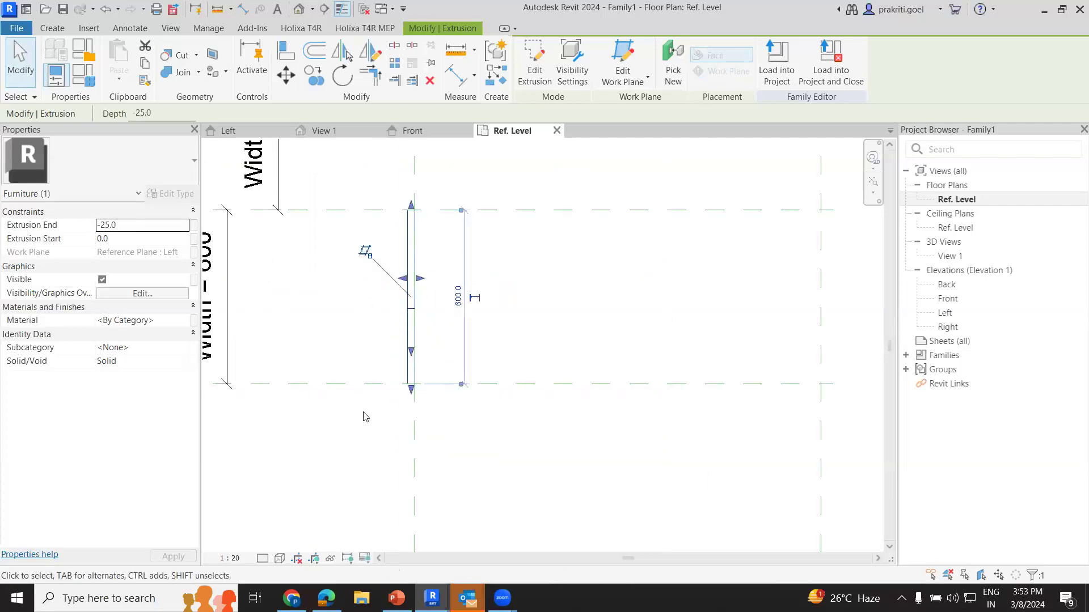
# - Dimension the side panel's thickness from the Left reference plane to its outer face and lock the dimension
pyautogui.press('d')
pyautogui.press('i')
pyautogui.click(420, 417)
pyautogui.click(408, 372)
pyautogui.click(371, 453)
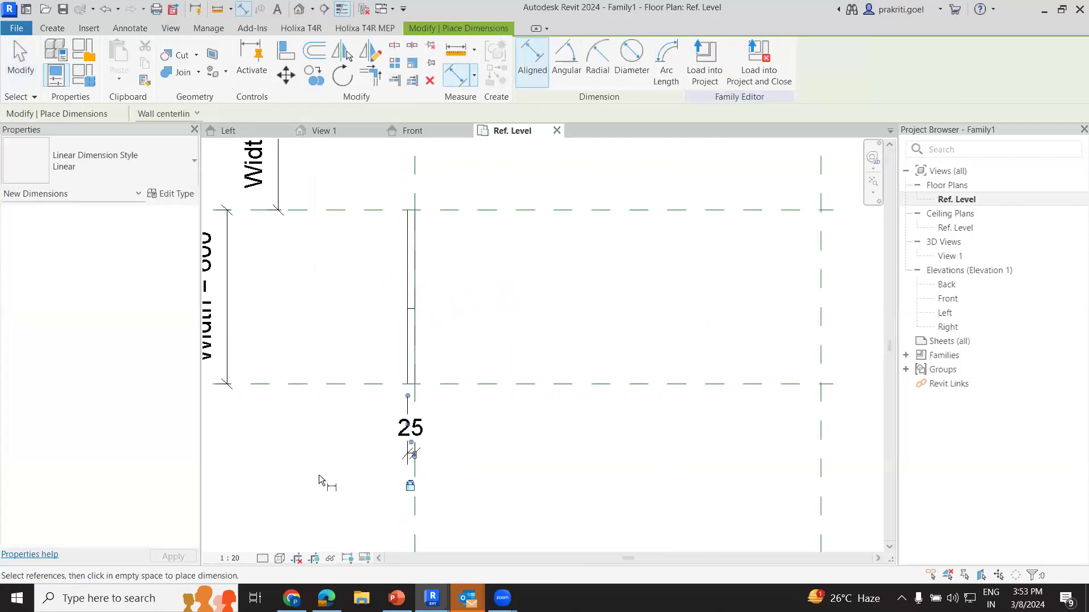
pyautogui.scroll(-2, 319, 475)
pyautogui.press('Escape')
pyautogui.press('Escape')
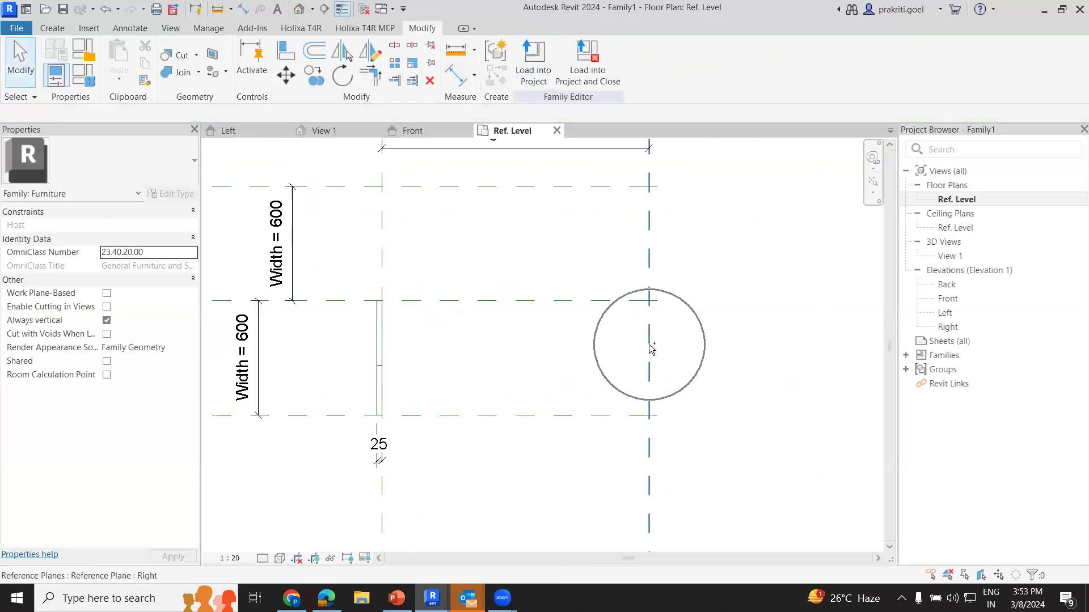
# - Start another solid extrusion on the work plane Reference Plane : Right and open the Elevation: Right view for sketching
pyautogui.click(52, 28)
pyautogui.click(653, 63)
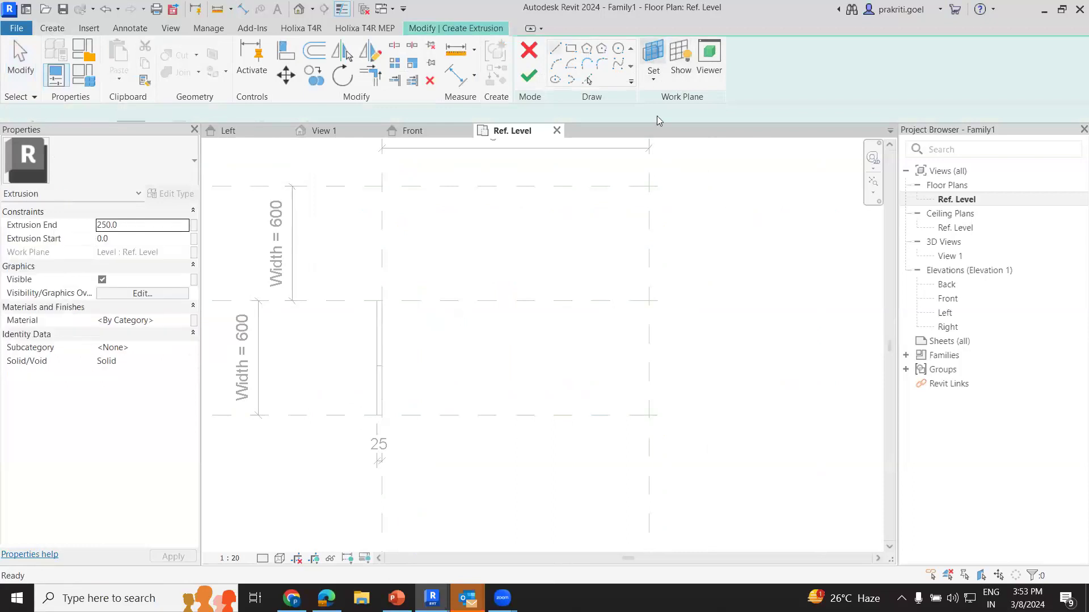
pyautogui.click(576, 298)
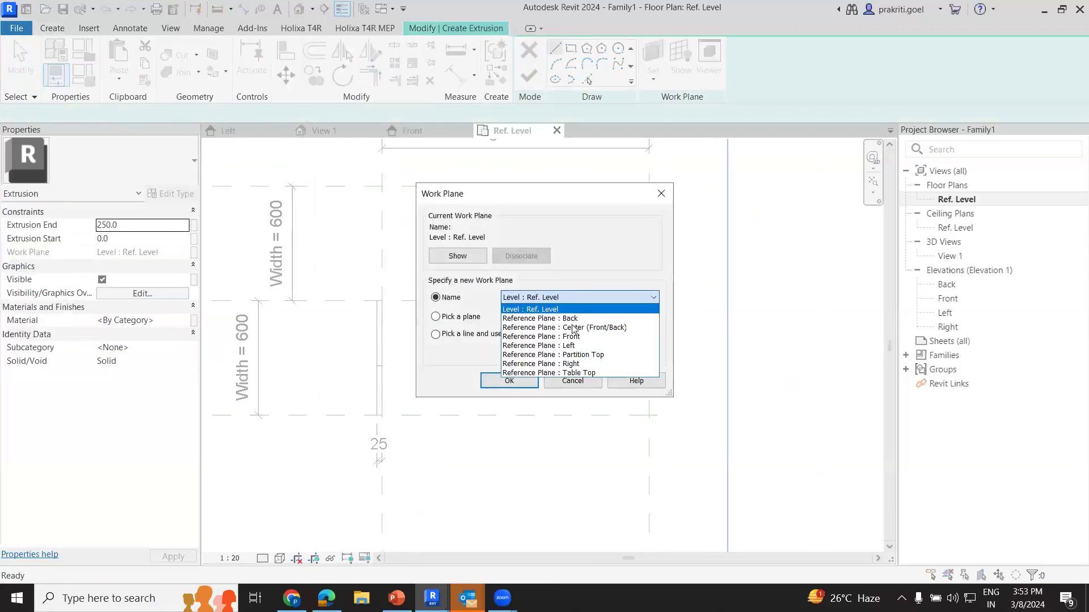
pyautogui.click(585, 364)
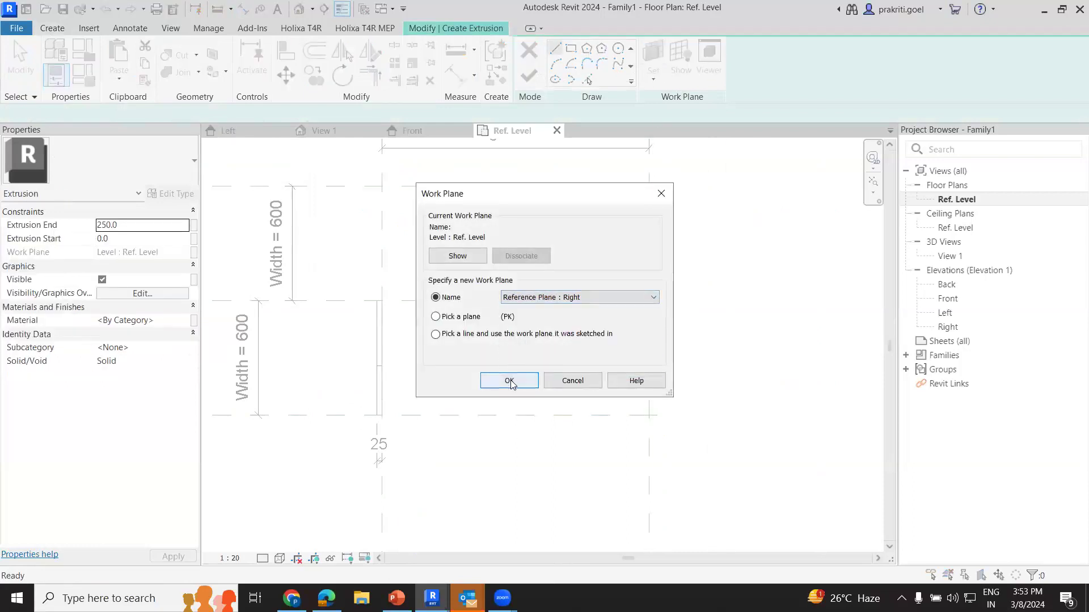
pyautogui.click(509, 380)
pyautogui.click(490, 196)
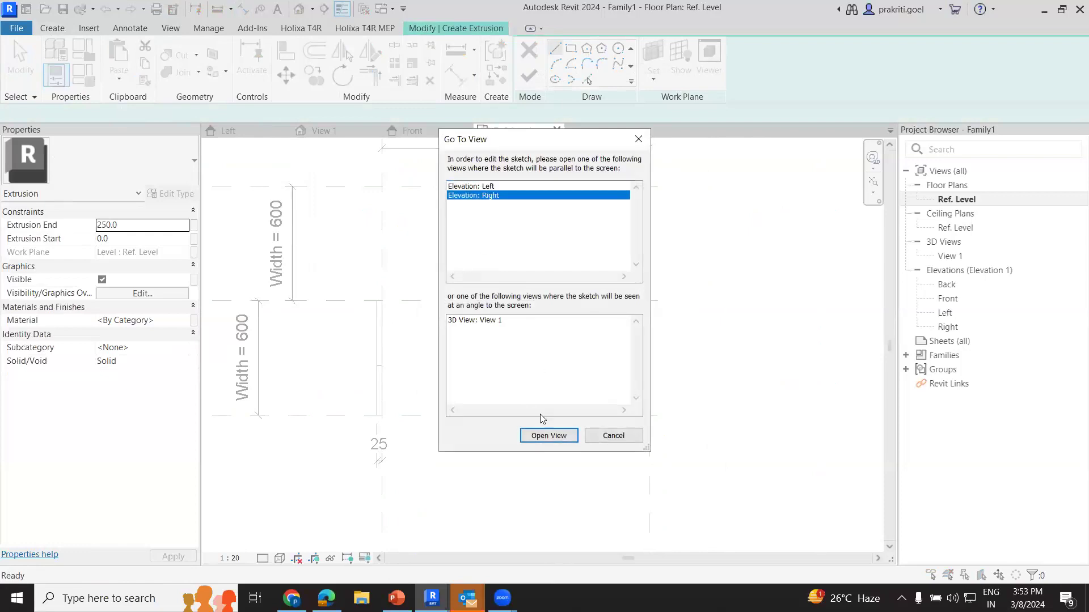
pyautogui.click(549, 435)
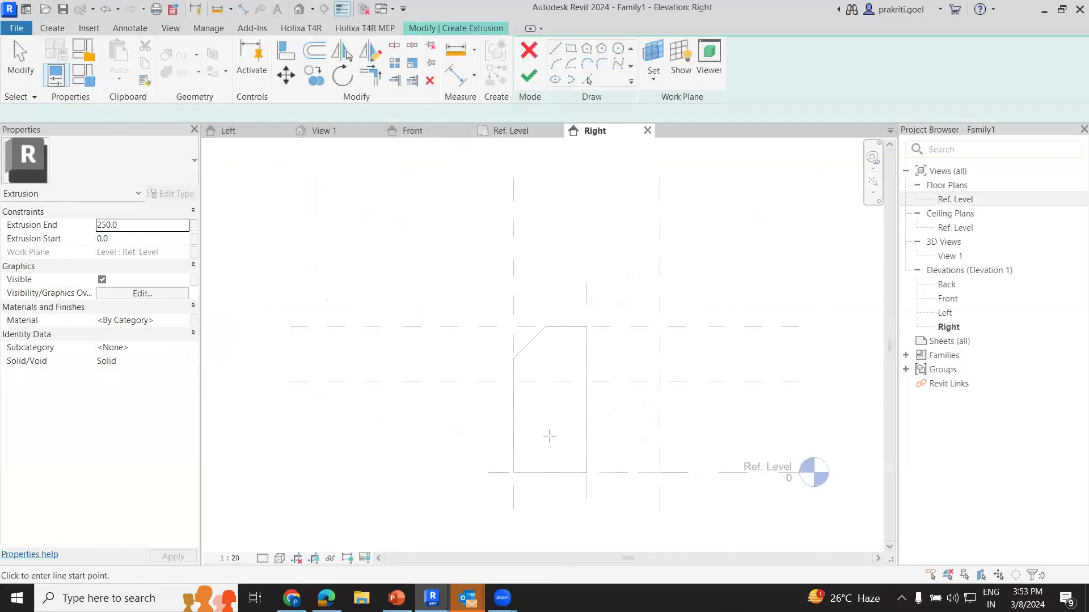
# - Pick sketch lines along the existing side panel's front, top, back, bottom and sloped edges, locking each to its reference
pyautogui.scroll(2, 610, 418)
pyautogui.click(586, 80)
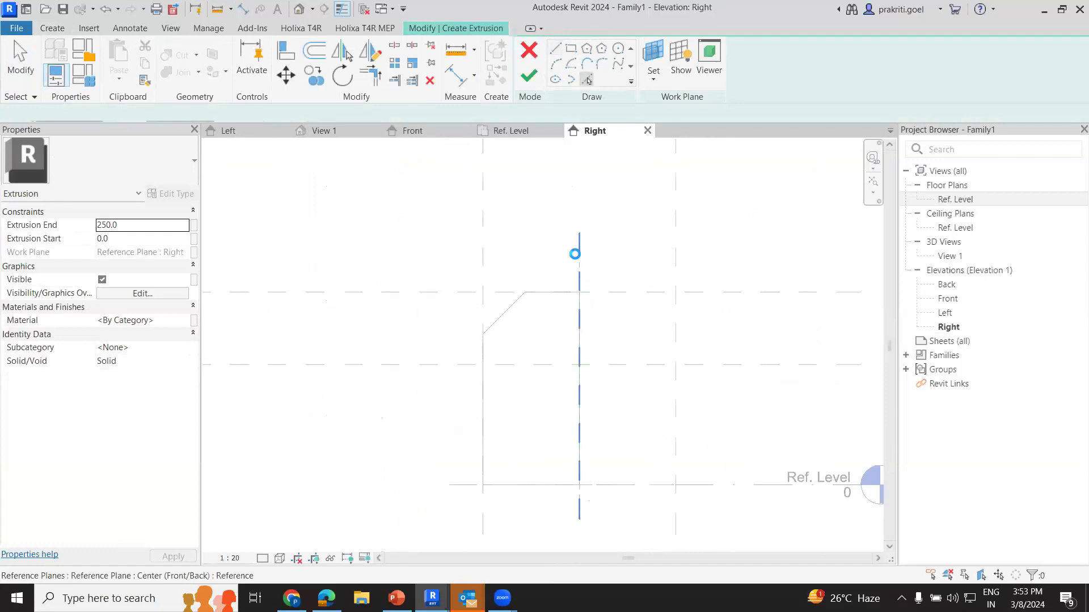
pyautogui.click(483, 340)
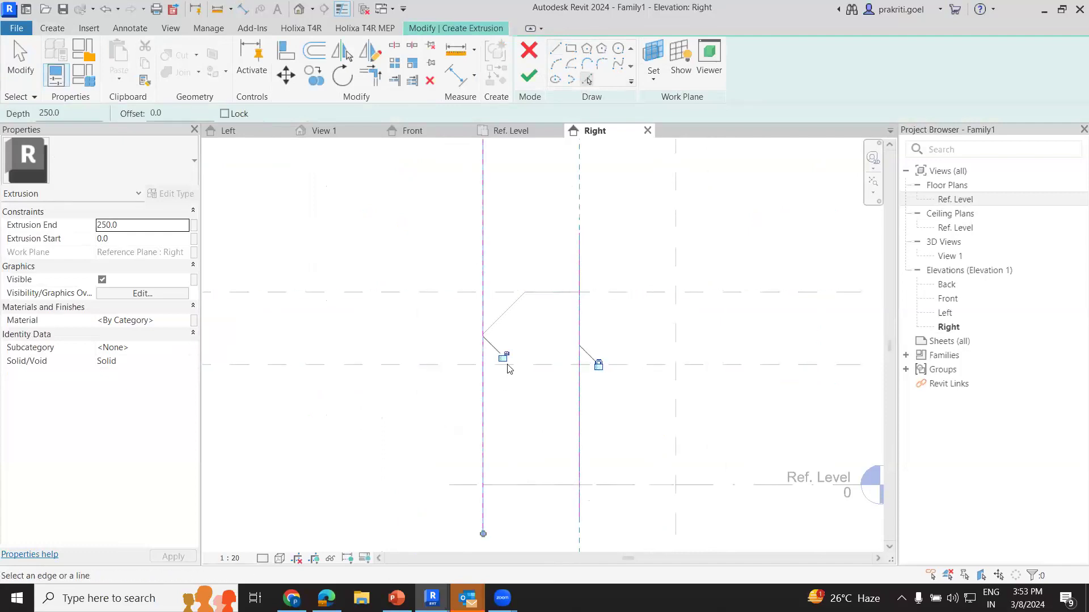
pyautogui.click(641, 294)
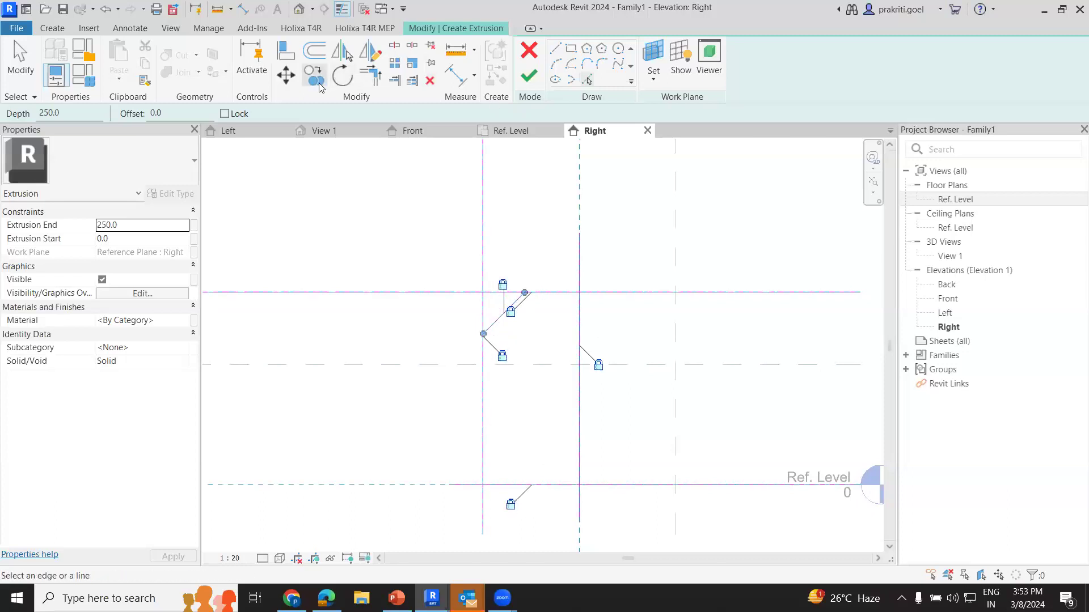
# - Trim the picked lines into a closed side panel profile with the sloped corner, and finish the extrusion sketch
pyautogui.click(374, 75)
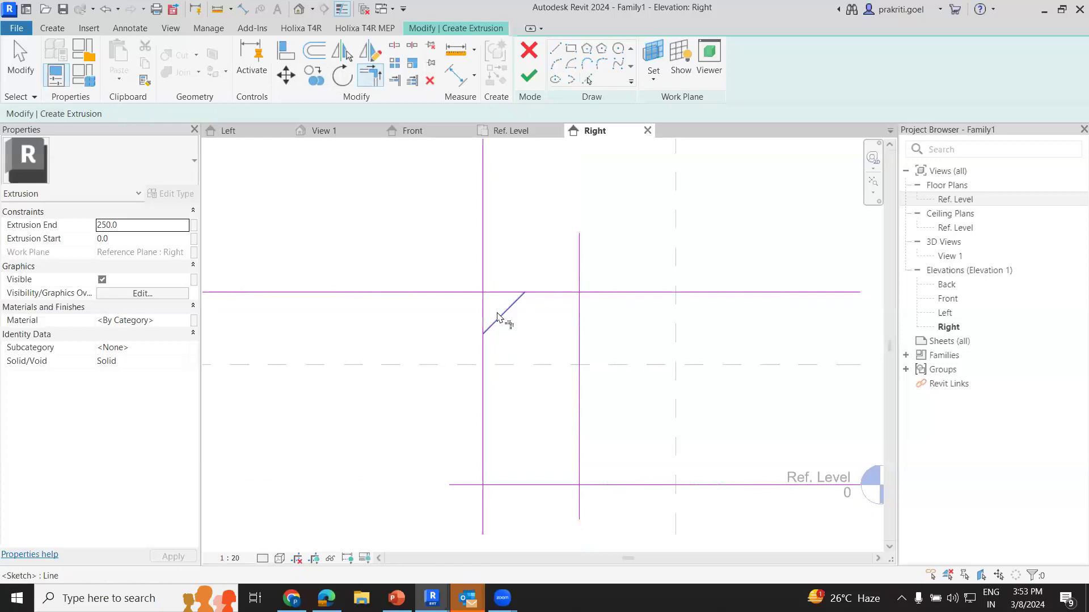
pyautogui.click(511, 310)
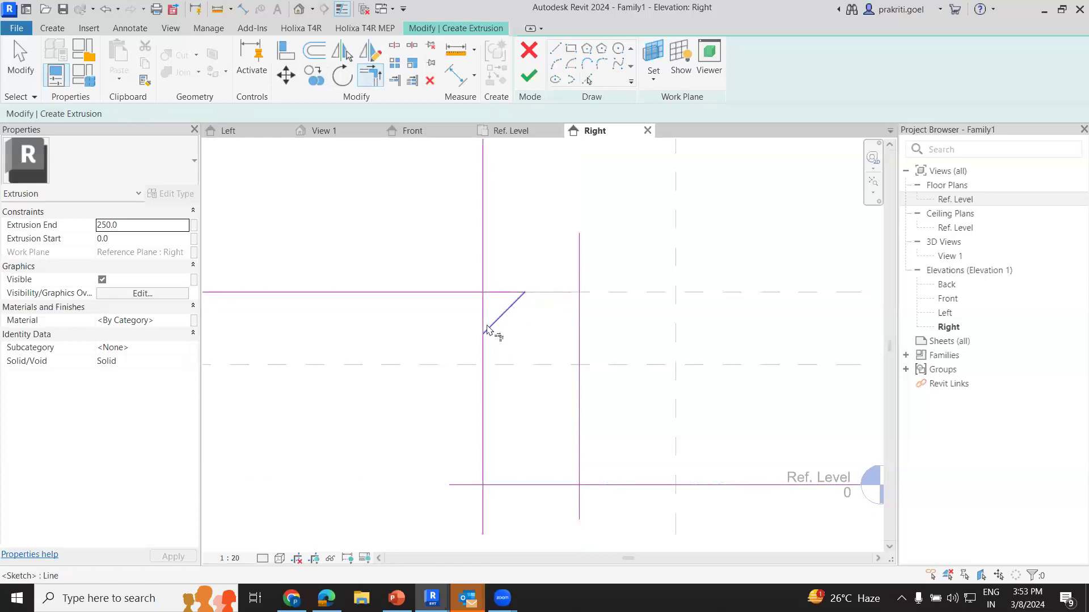
pyautogui.hotkey('ctrl', 'z')
pyautogui.click(504, 317)
pyautogui.click(484, 380)
pyautogui.click(483, 468)
pyautogui.click(531, 486)
pyautogui.click(579, 447)
pyautogui.click(556, 486)
pyautogui.click(579, 310)
pyautogui.click(561, 292)
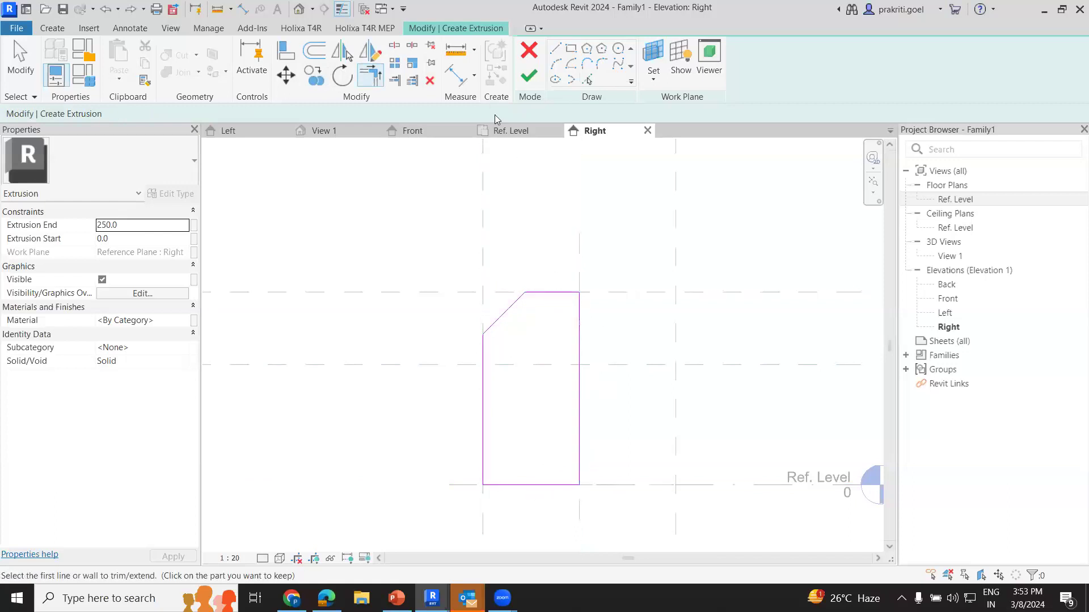
pyautogui.click(520, 82)
pyautogui.press('Escape')
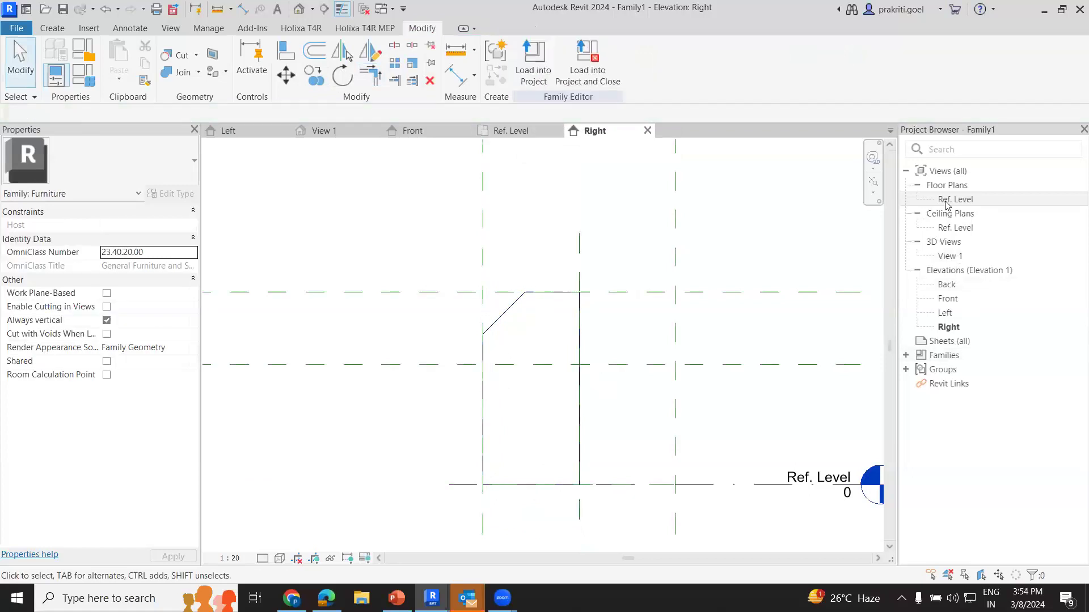
# - In the Ref. Level floor plan, set the right side panel's Extrusion End to -25
pyautogui.doubleClick(955, 199)
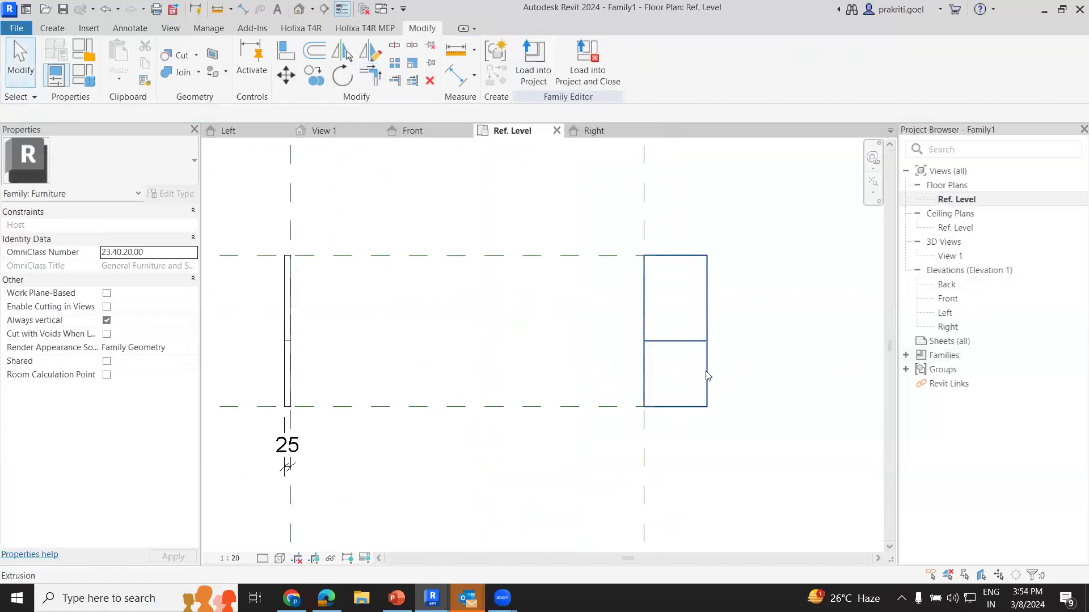
pyautogui.click(707, 377)
pyautogui.click(139, 225)
pyautogui.write('-2')
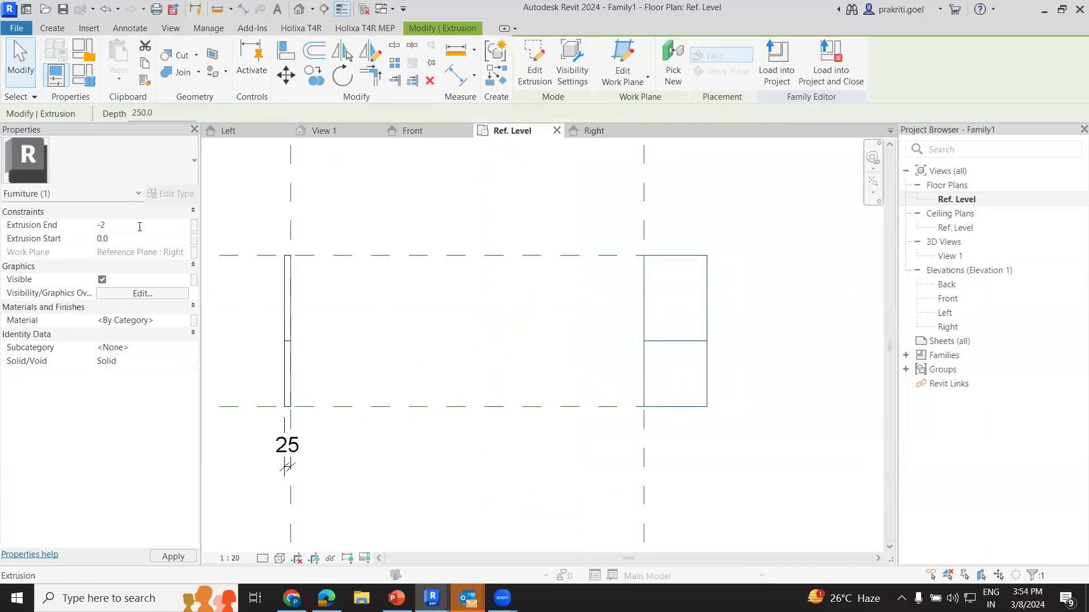
pyautogui.write('5')
pyautogui.press('Escape')
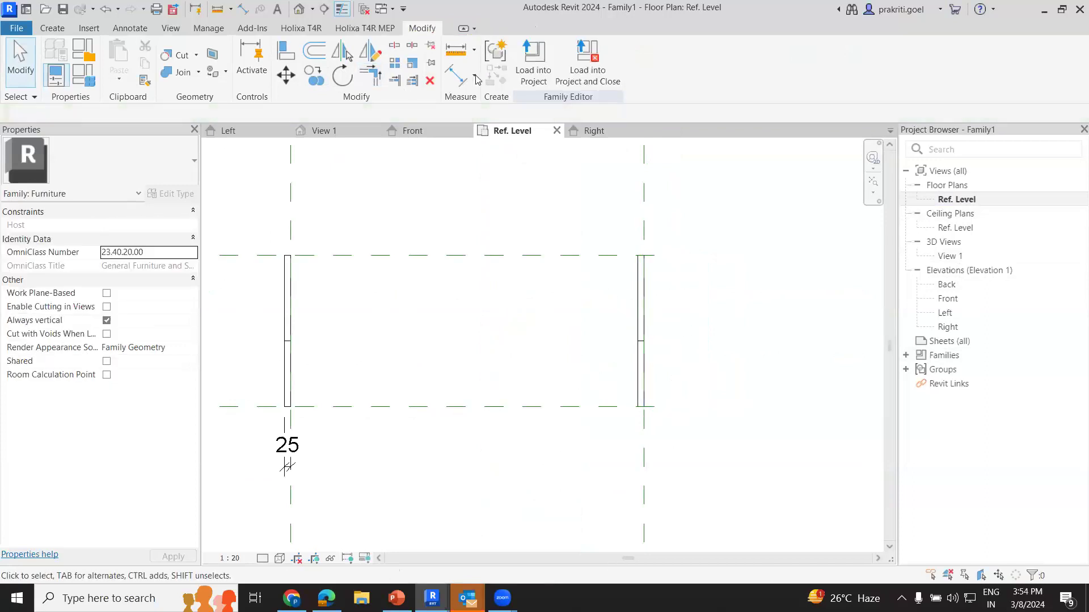
# - Dimension the right side panel's thickness from the Right reference plane to its inner face and lock the dimension
pyautogui.click(455, 76)
pyautogui.click(635, 396)
pyautogui.click(621, 477)
pyautogui.click(641, 499)
pyautogui.scroll(1, 386, 342)
pyautogui.press('Escape')
pyautogui.scroll(1, 391, 300)
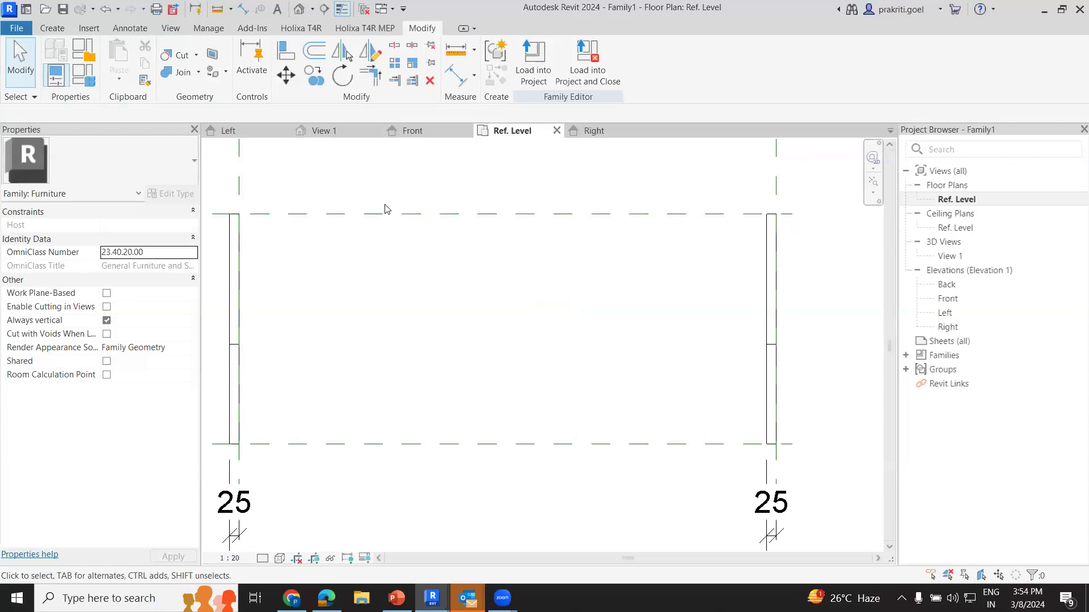
# - Start a solid extrusion on the work plane Reference Plane : Center (Front/Back) and open the Elevation: Front view for sketching
pyautogui.scroll(-2, 340, 211)
pyautogui.click(682, 211)
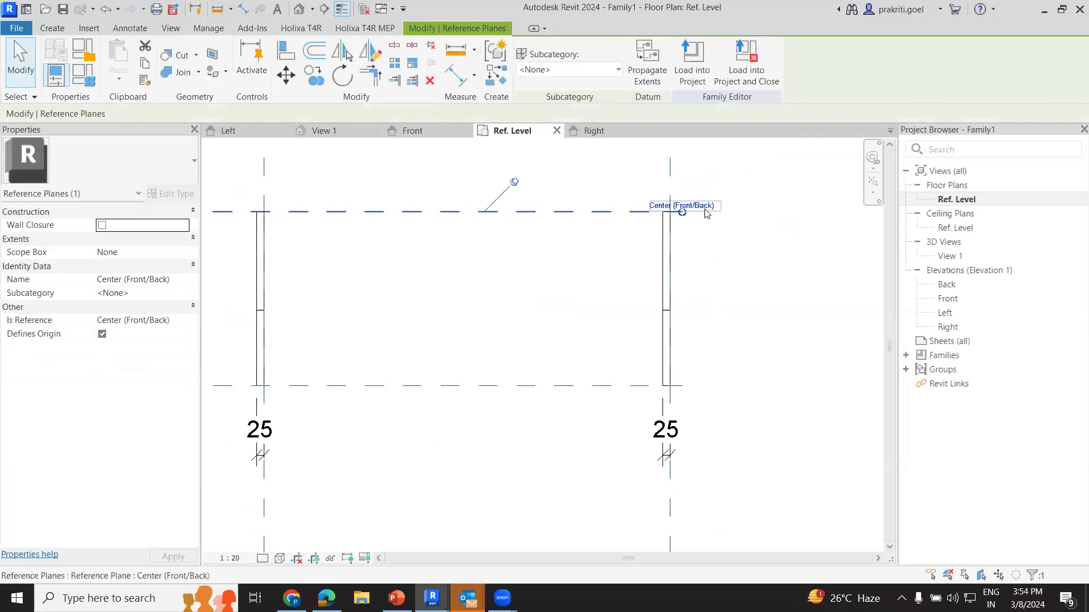
pyautogui.click(54, 28)
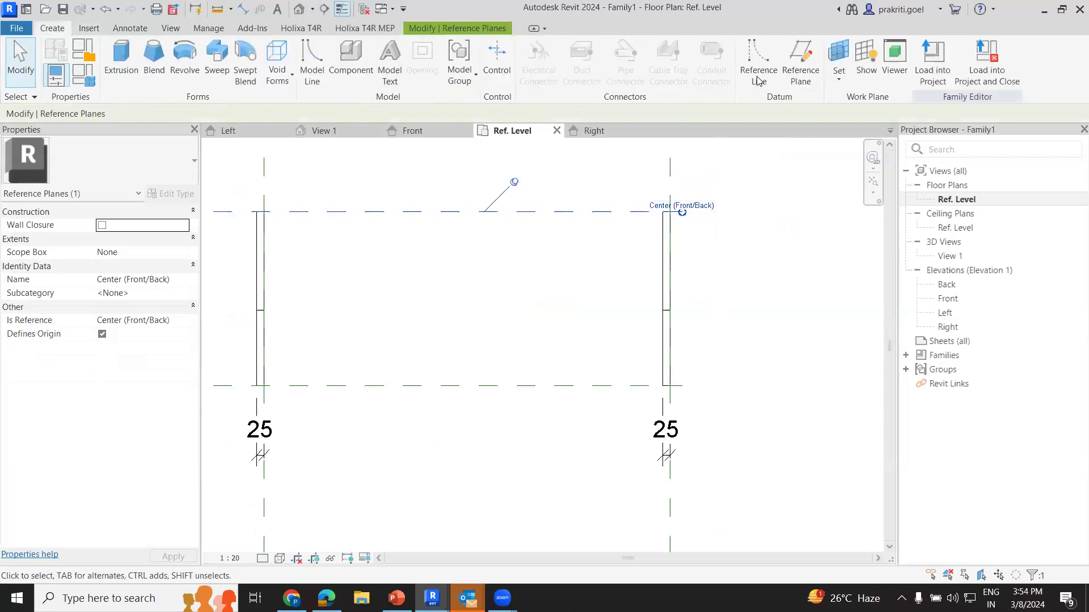
pyautogui.click(839, 80)
pyautogui.click(121, 56)
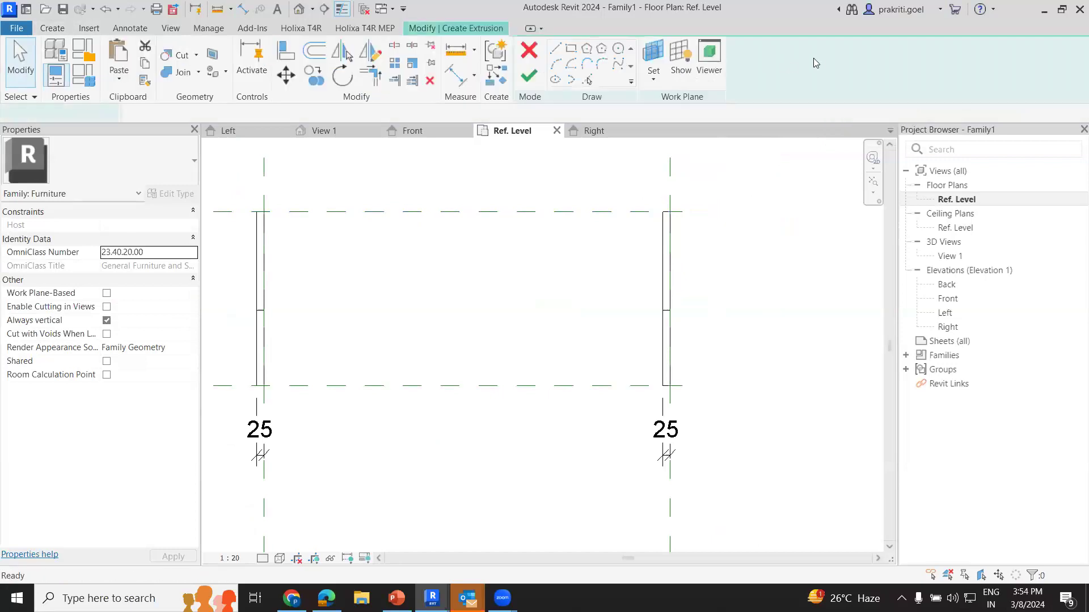
pyautogui.click(653, 72)
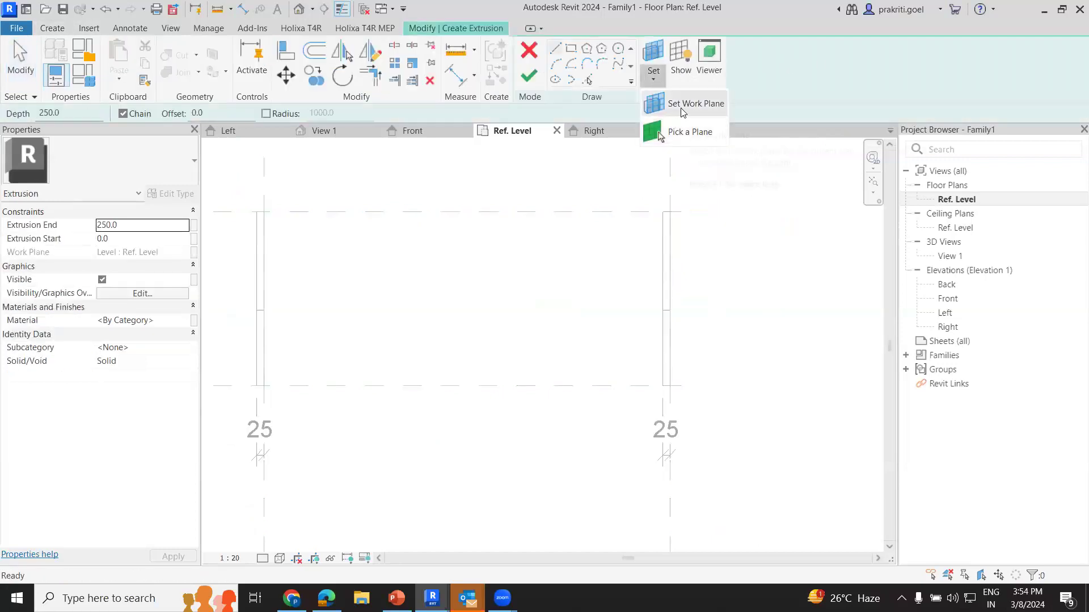
pyautogui.click(683, 105)
pyautogui.click(523, 298)
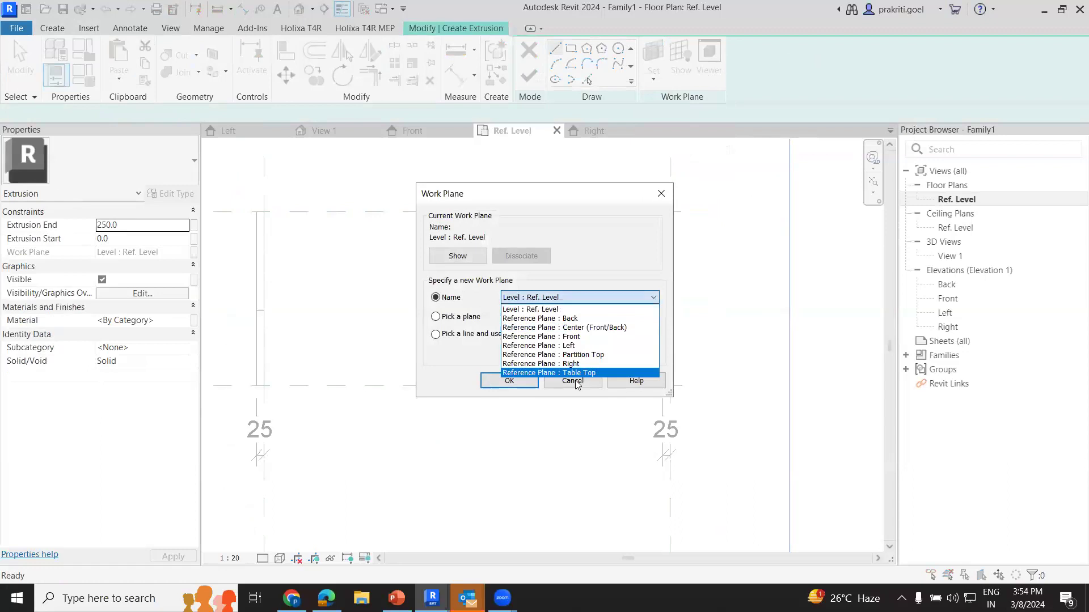
pyautogui.click(564, 327)
pyautogui.click(510, 385)
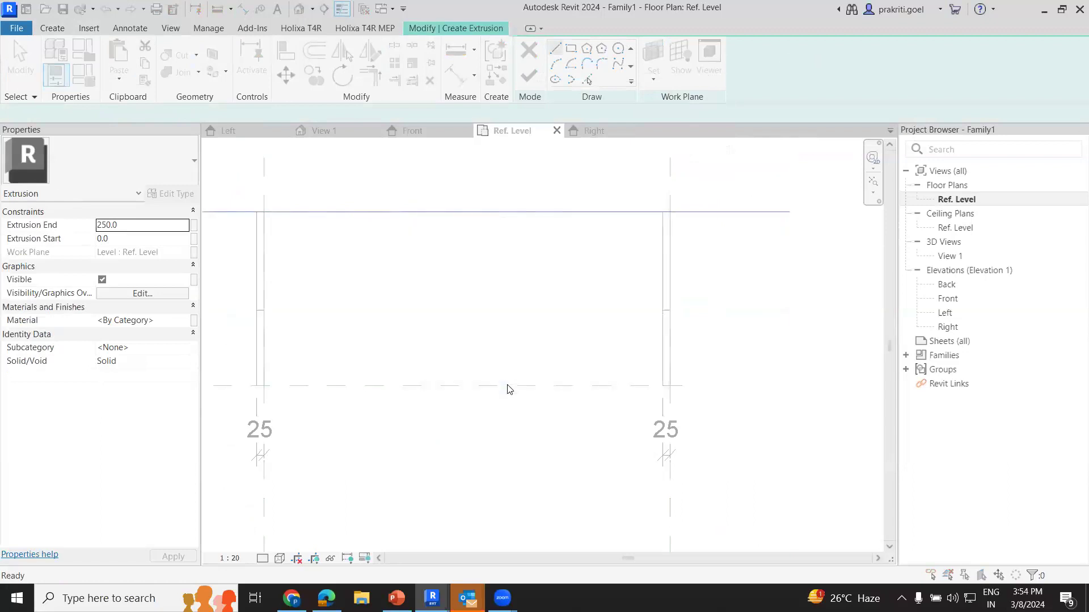
pyautogui.click(491, 196)
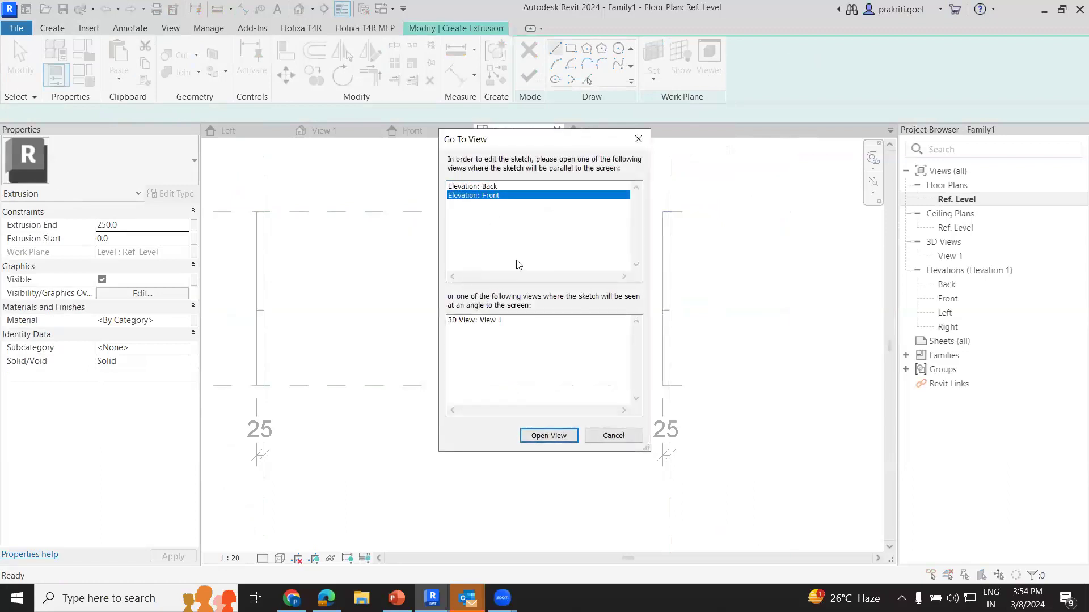
pyautogui.click(548, 436)
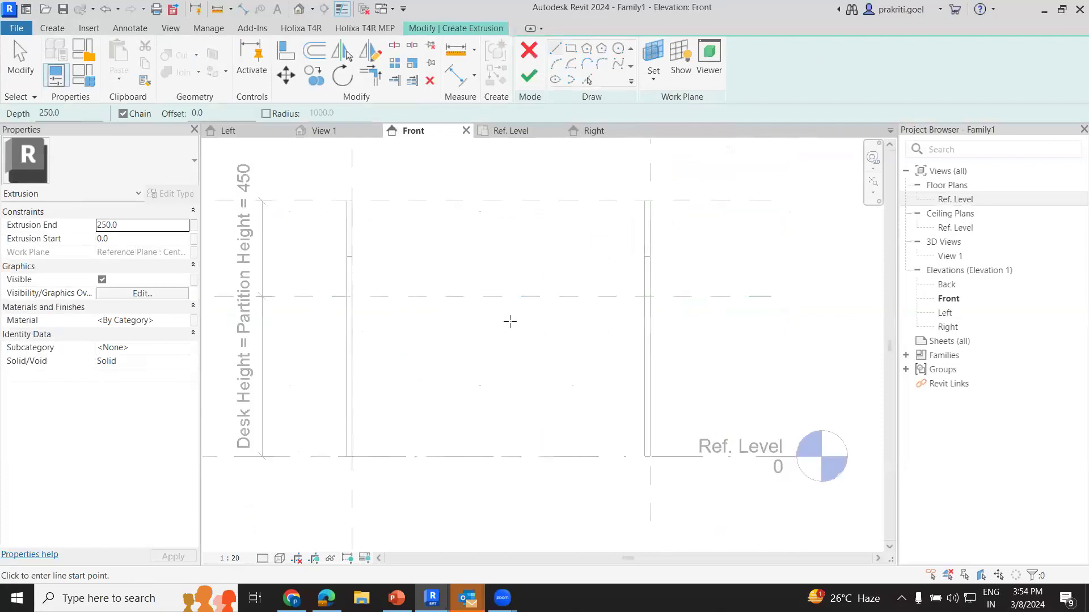
# - Pick sketch lines along Table Top, Ref. Level and both side panels' inner faces, locking each to its reference
pyautogui.click(587, 79)
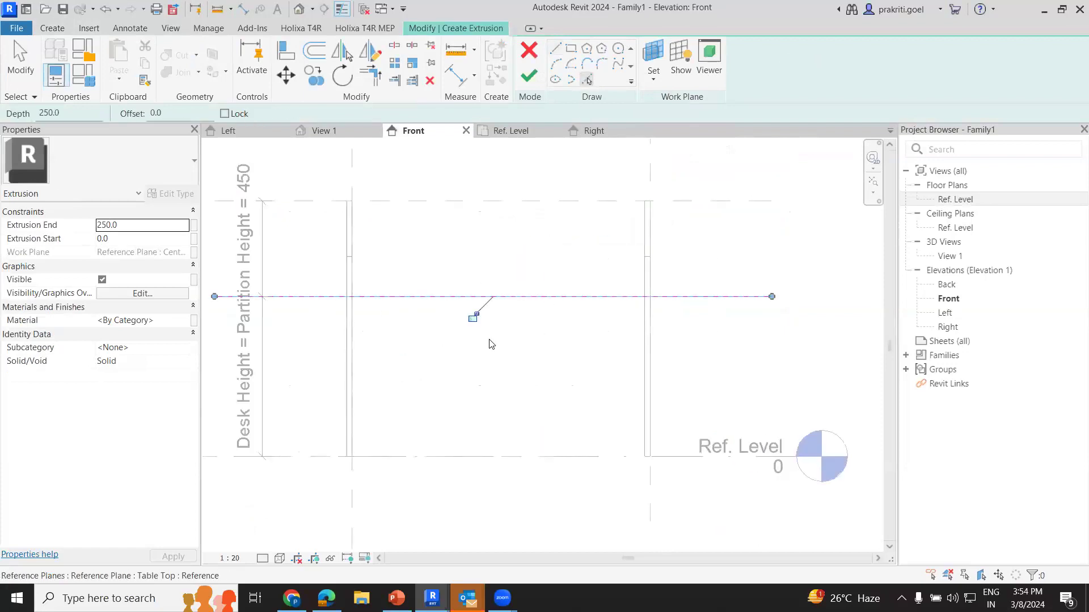
pyautogui.click(361, 366)
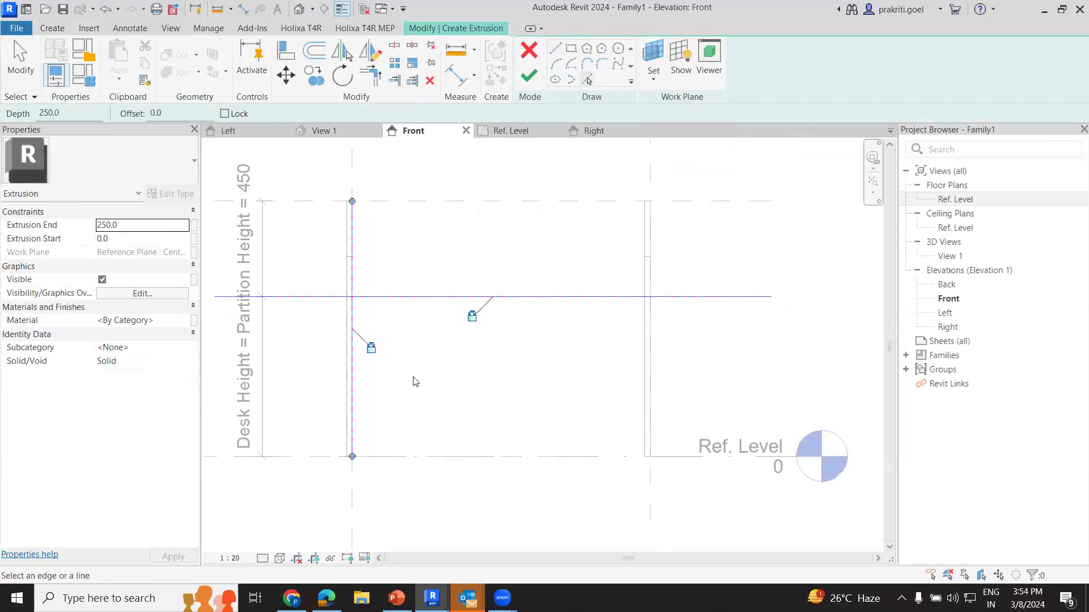
pyautogui.click(501, 460)
pyautogui.click(640, 407)
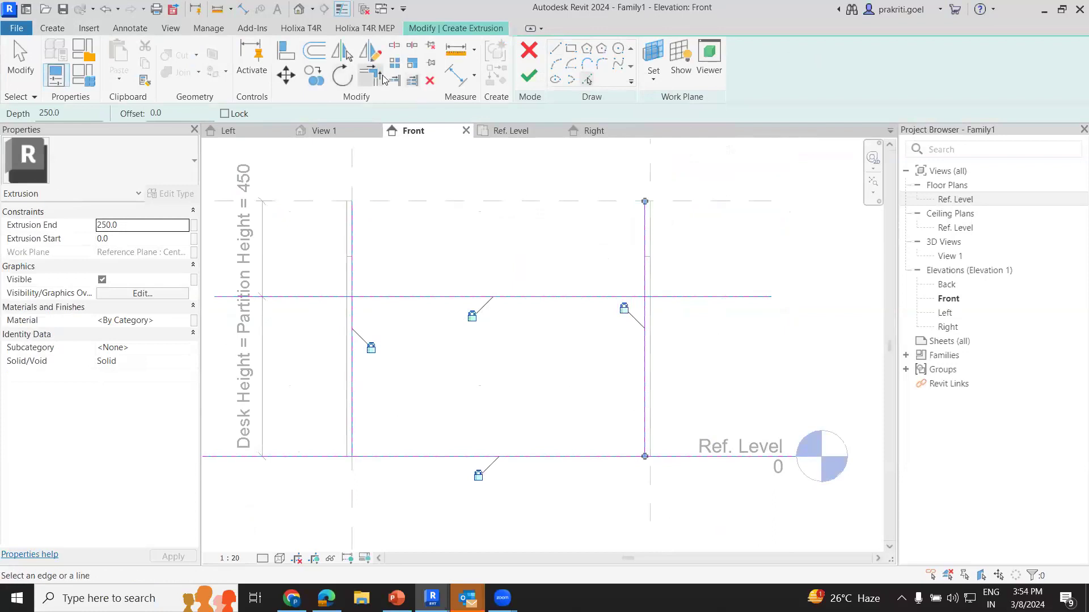
# - Trim the picked lines into a closed rectangle between the side panels below Table Top, and finish the extrusion sketch
pyautogui.click(382, 78)
pyautogui.click(411, 301)
pyautogui.click(636, 296)
pyautogui.click(644, 316)
pyautogui.click(355, 446)
pyautogui.click(391, 457)
pyautogui.click(624, 456)
pyautogui.click(605, 434)
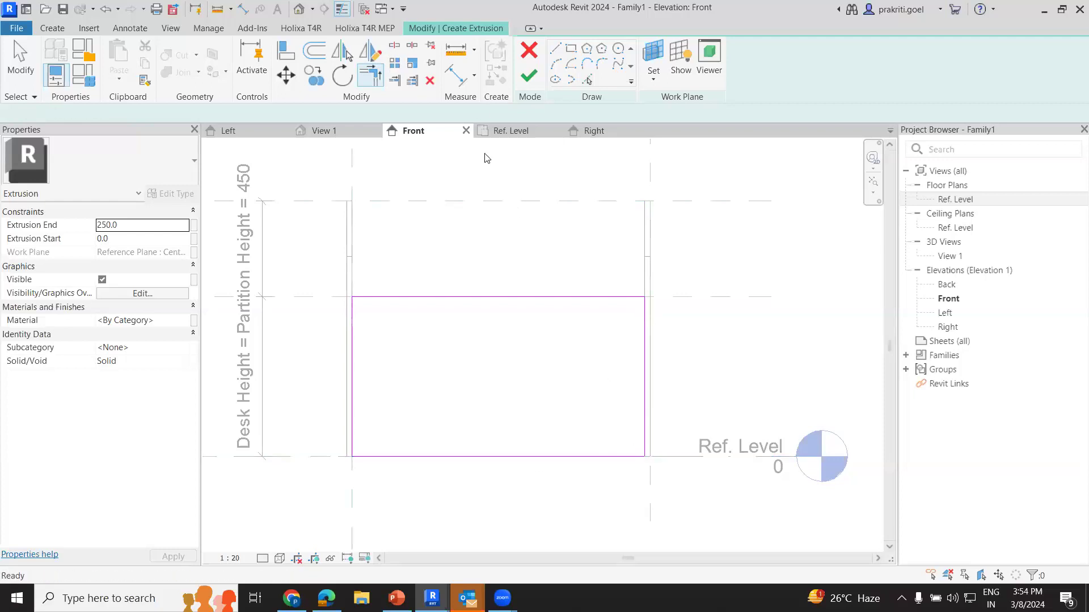
pyautogui.press('Escape')
pyautogui.press('Escape')
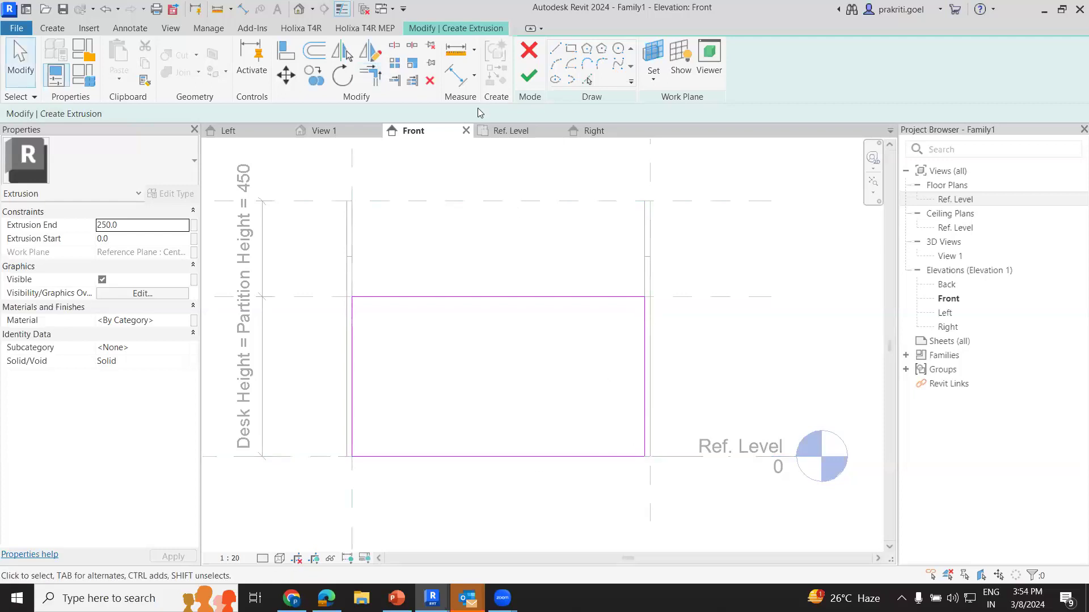
pyautogui.click(530, 76)
# - In the Ref. Level floor plan, set the Extrusion End of the panel between the two side panels to 25
pyautogui.doubleClick(967, 199)
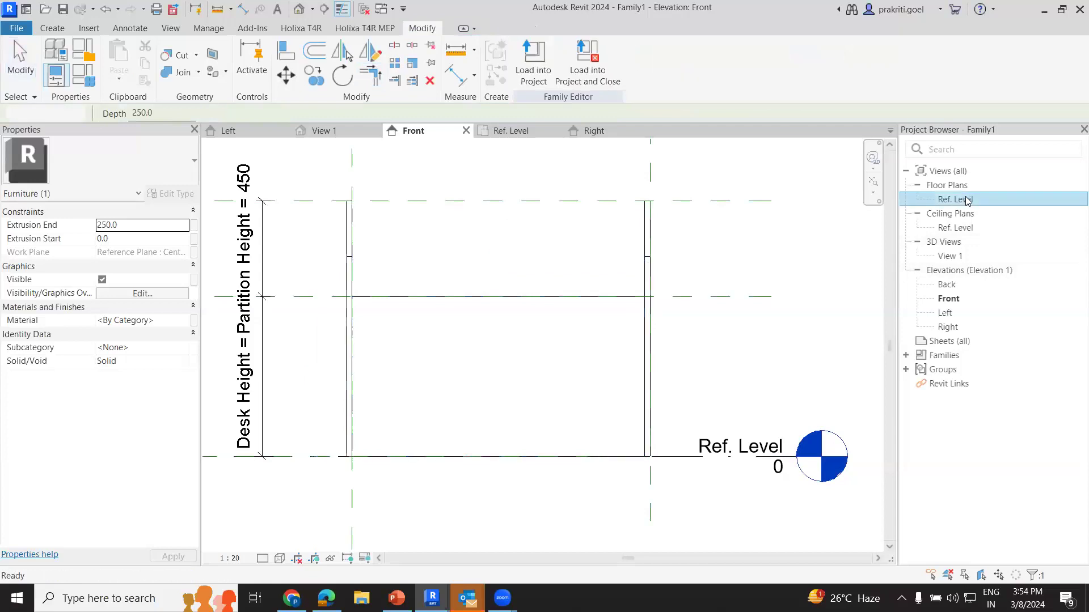
pyautogui.click(445, 214)
pyautogui.scroll(2, 445, 214)
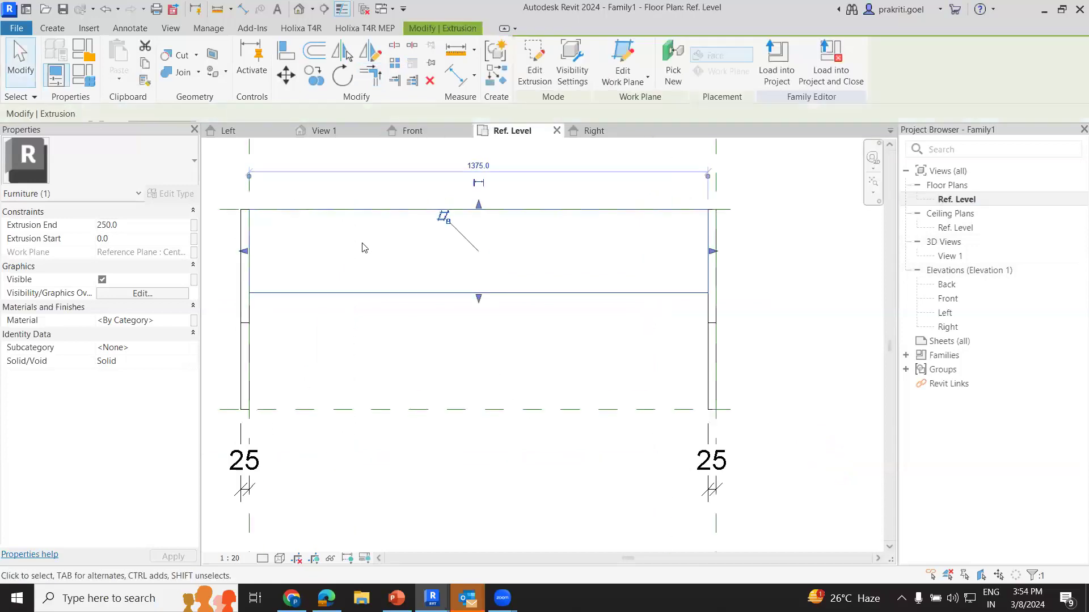
pyautogui.click(159, 229)
pyautogui.write('25')
pyautogui.click(455, 313)
pyautogui.scroll(-1, 454, 314)
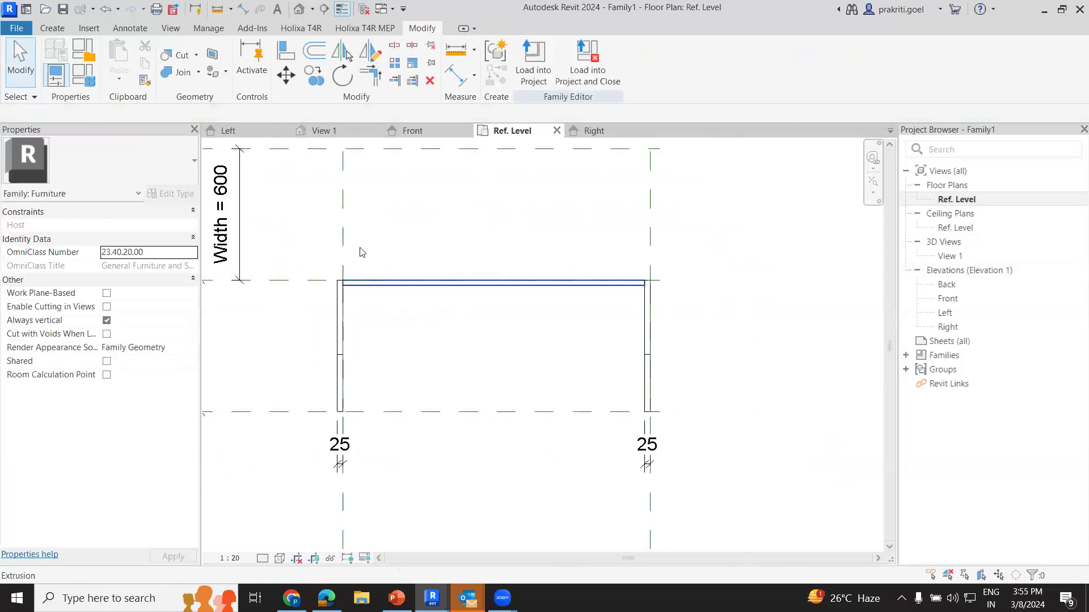
# - Dimension the middle panel's thickness from the Center (Front/Back) reference plane to its opposite face
pyautogui.click(457, 74)
pyautogui.click(341, 291)
pyautogui.click(342, 286)
pyautogui.click(286, 362)
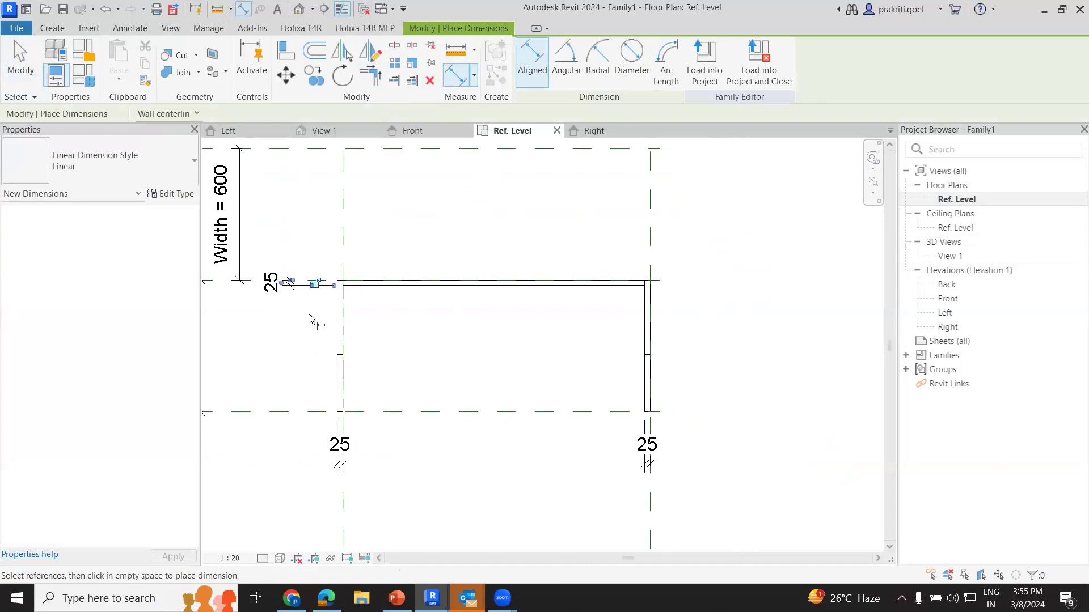
pyautogui.scroll(2, 332, 306)
pyautogui.press('Escape')
pyautogui.press('Escape')
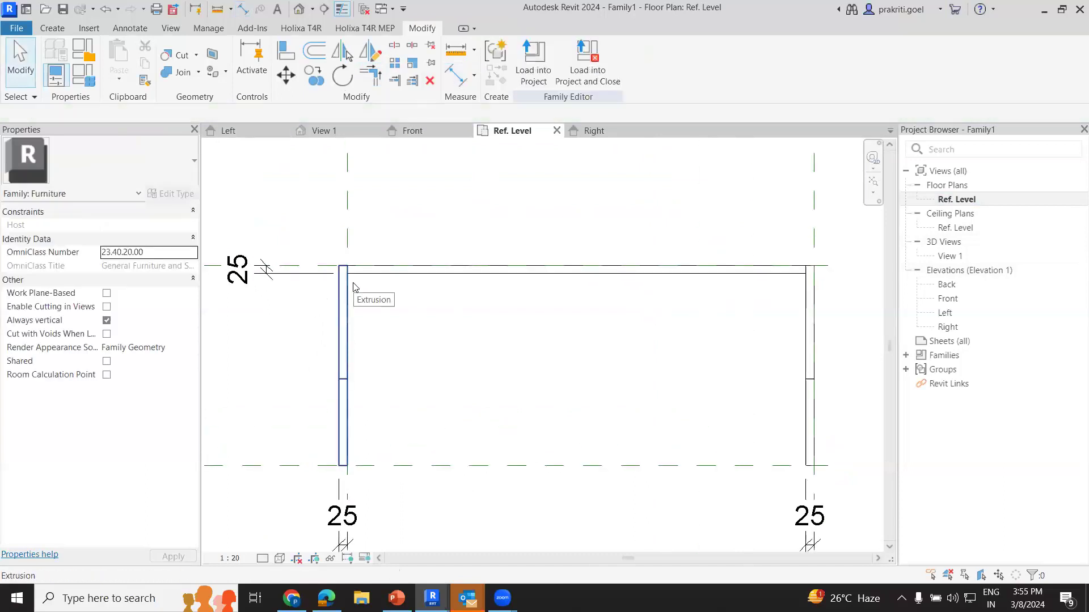
# - Examine the Table Top reference plane in the Front elevation to identify the plane for the table top
pyautogui.doubleClick(941, 298)
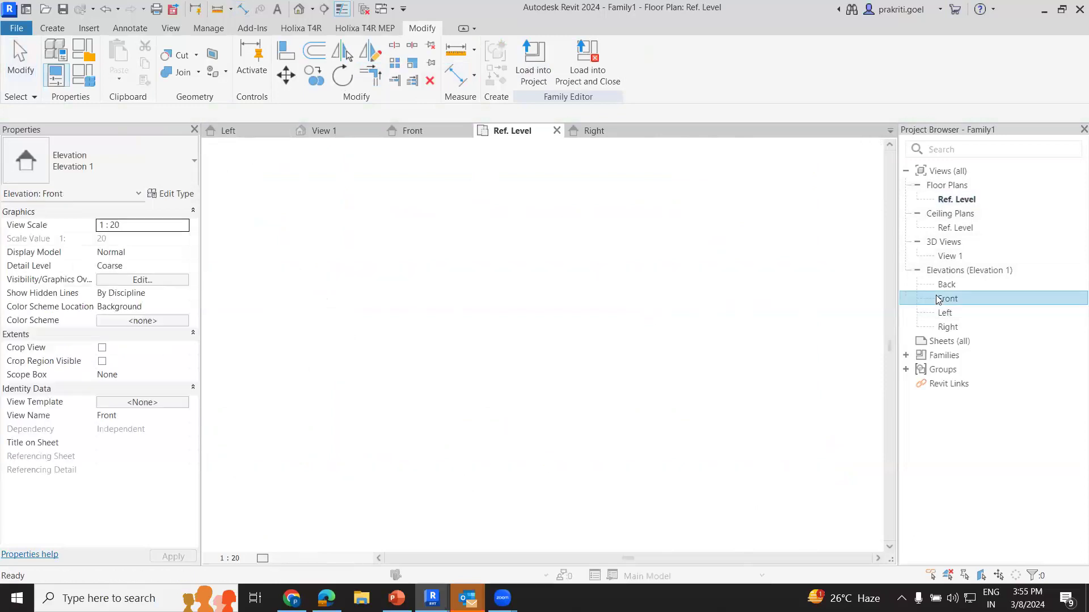
pyautogui.click(768, 298)
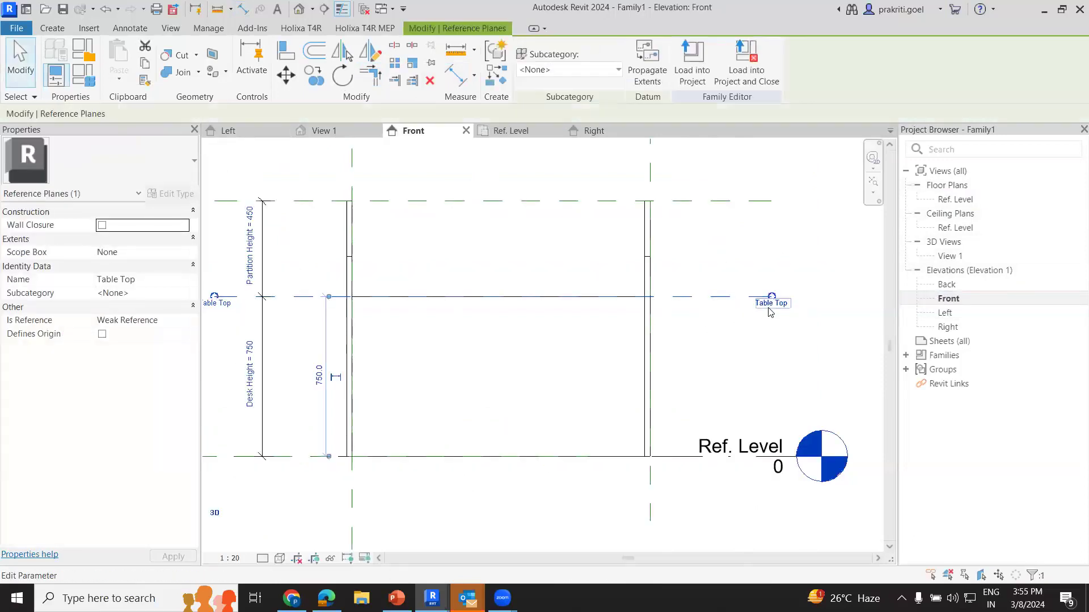
pyautogui.click(636, 301)
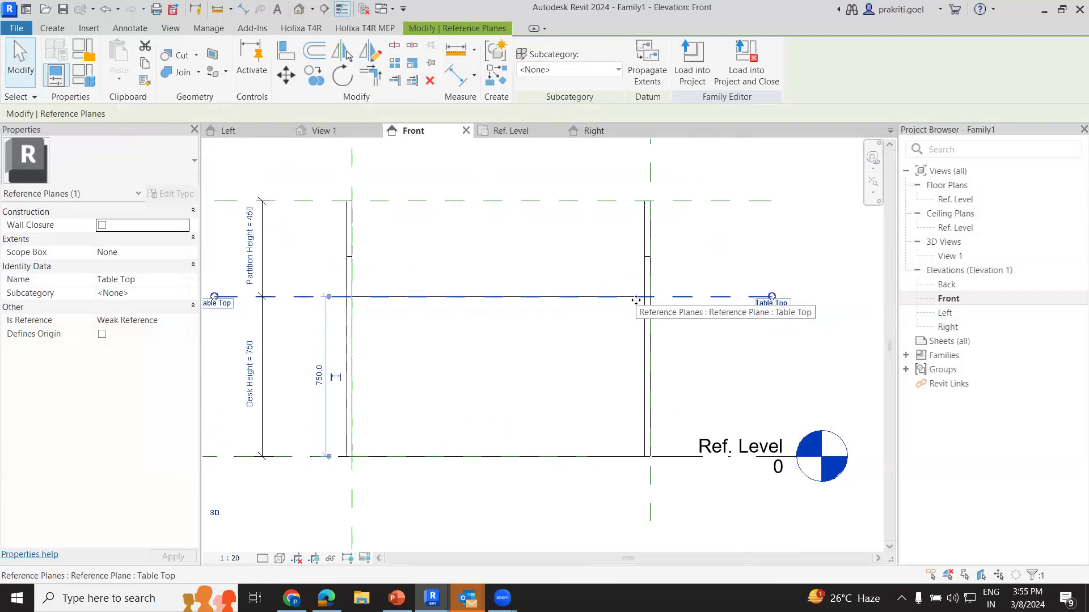
# - In the Ref. Level floor plan, set the work plane to Reference Plane : Table Top
pyautogui.doubleClick(957, 200)
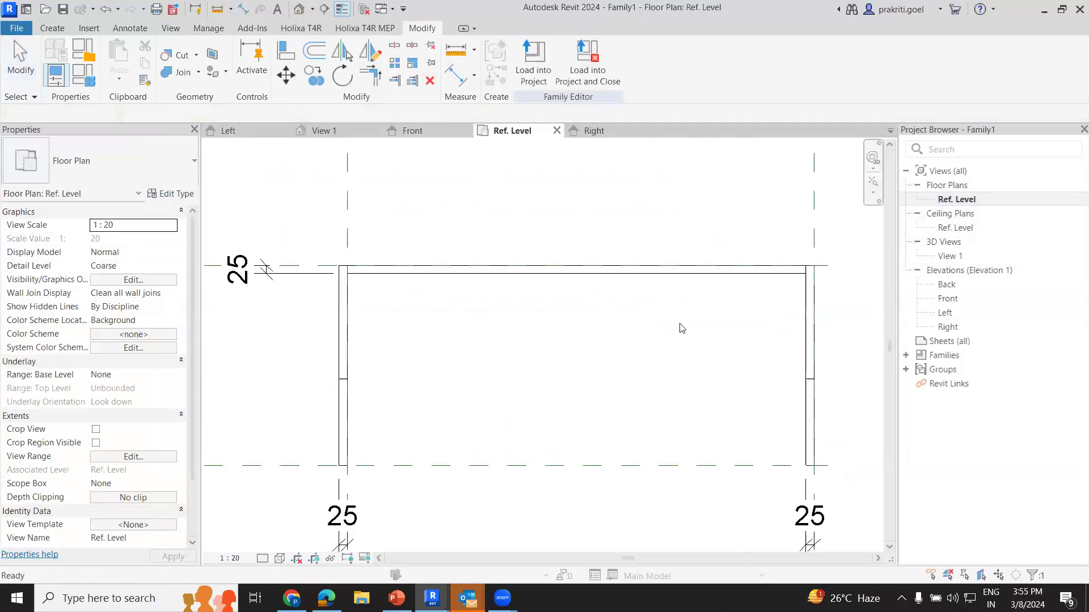
pyautogui.scroll(-2, 681, 329)
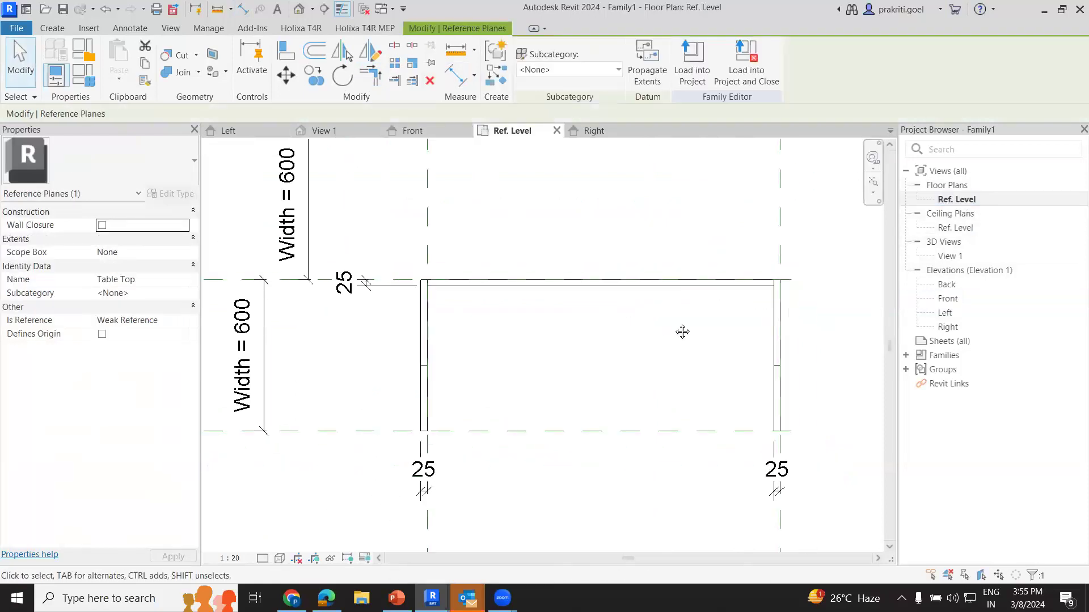
pyautogui.click(51, 32)
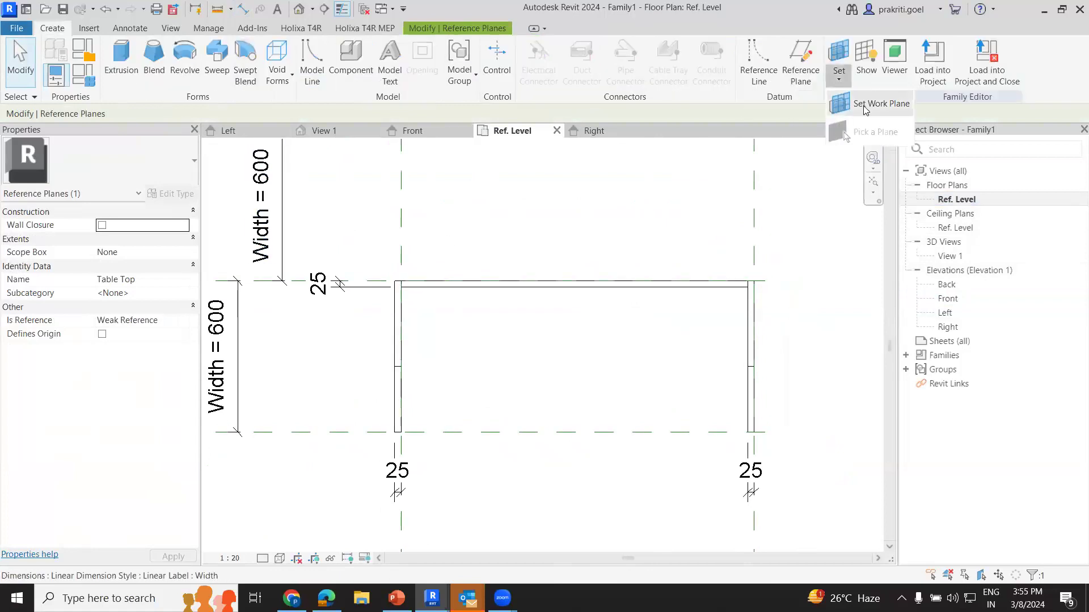
pyautogui.click(839, 62)
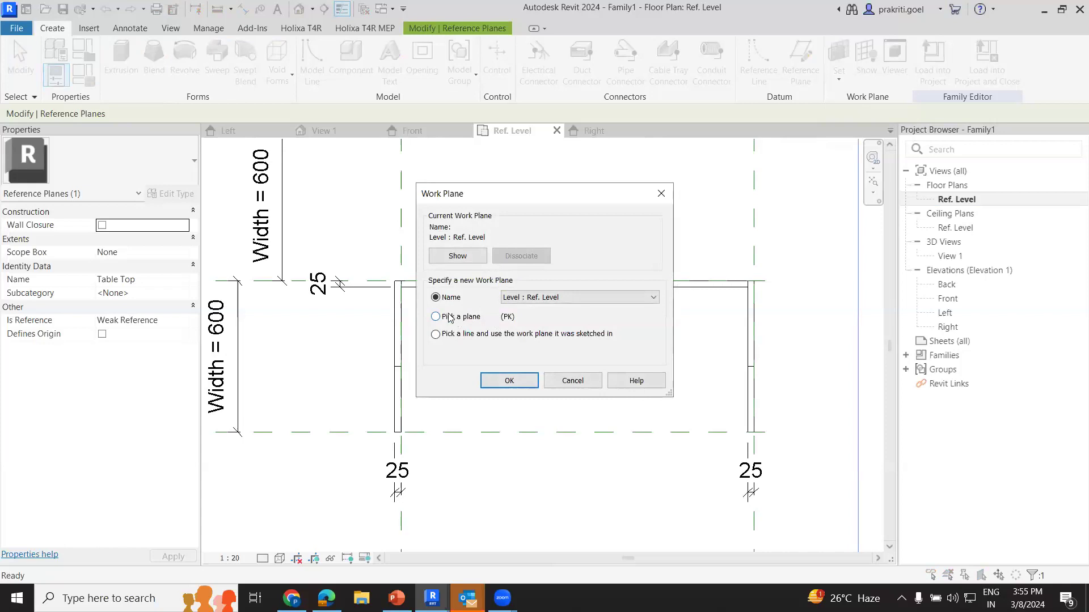
pyautogui.click(532, 296)
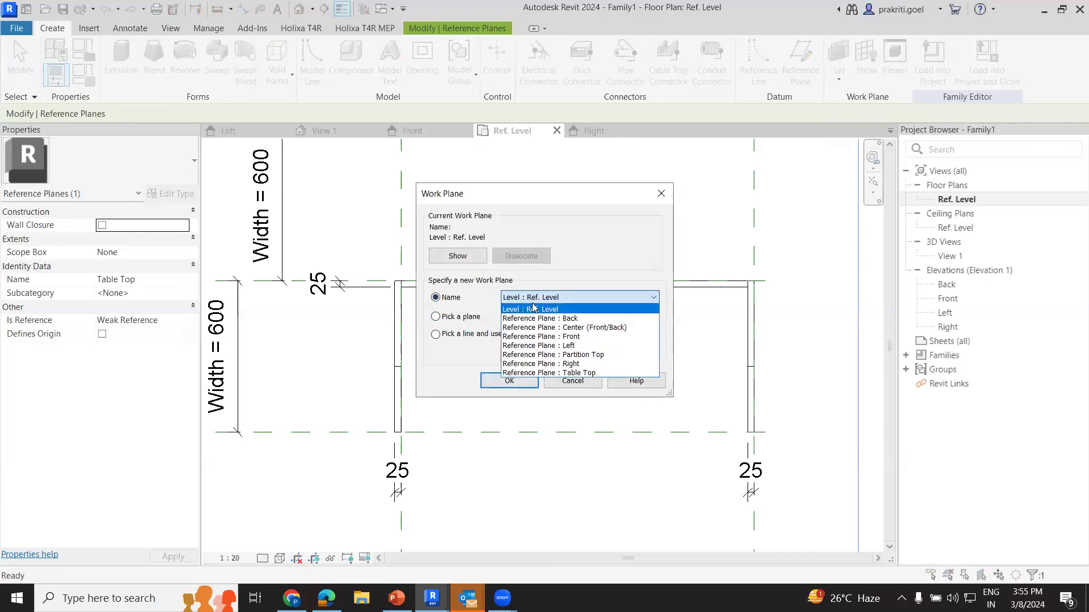
pyautogui.click(605, 373)
pyautogui.click(510, 381)
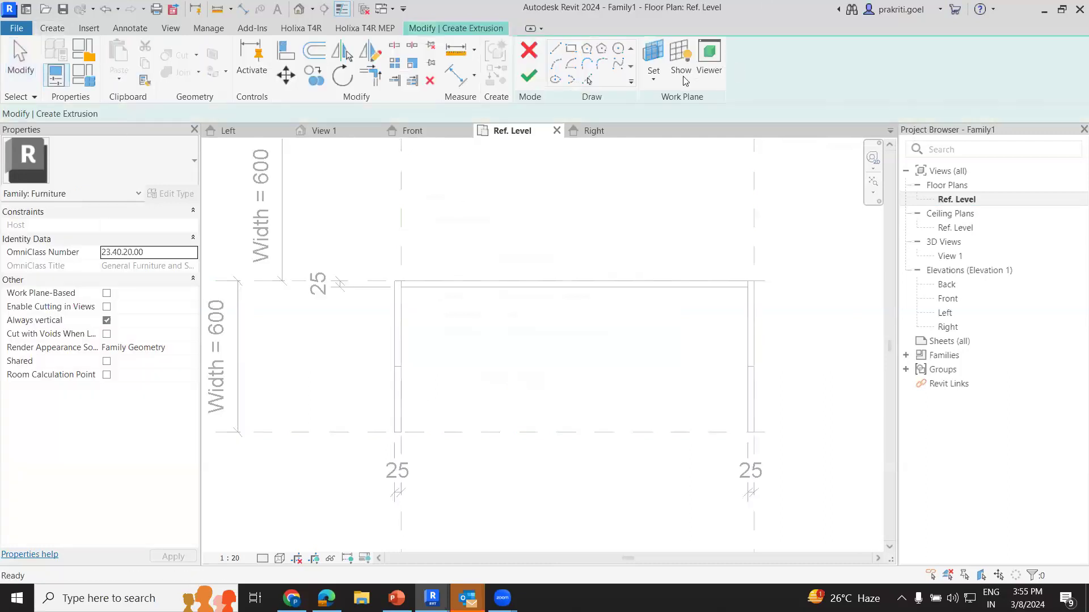
# - Sketch an extrusion rectangle between the side panels from the middle panel's inner face to the front reference plane, lock its four edges, and finish
pyautogui.click(571, 48)
pyautogui.click(401, 286)
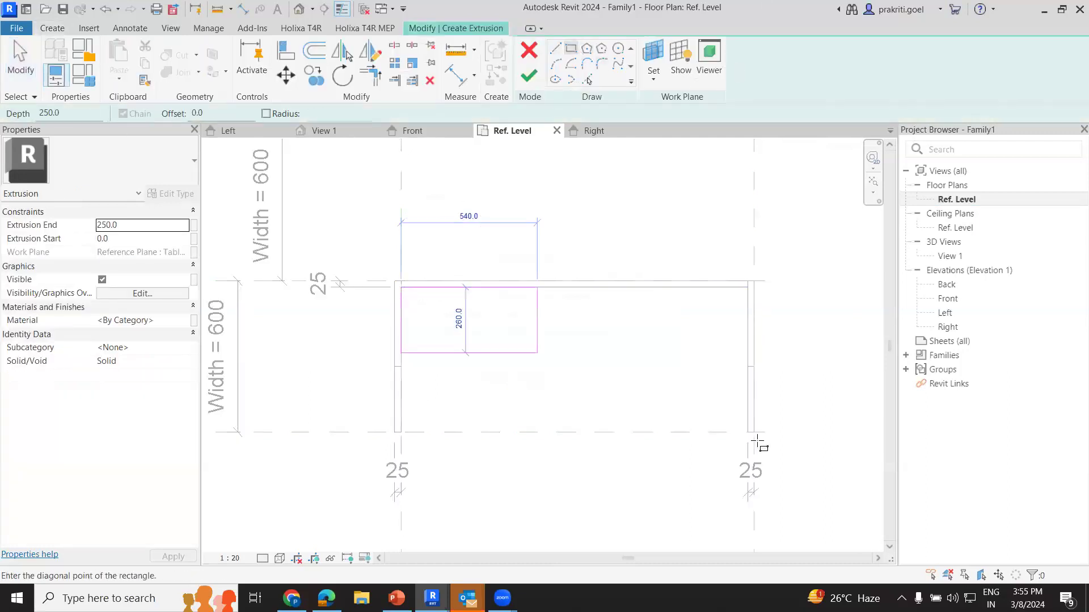
pyautogui.click(748, 433)
pyautogui.click(421, 380)
pyautogui.click(555, 307)
pyautogui.click(597, 414)
pyautogui.click(728, 337)
pyautogui.click(536, 82)
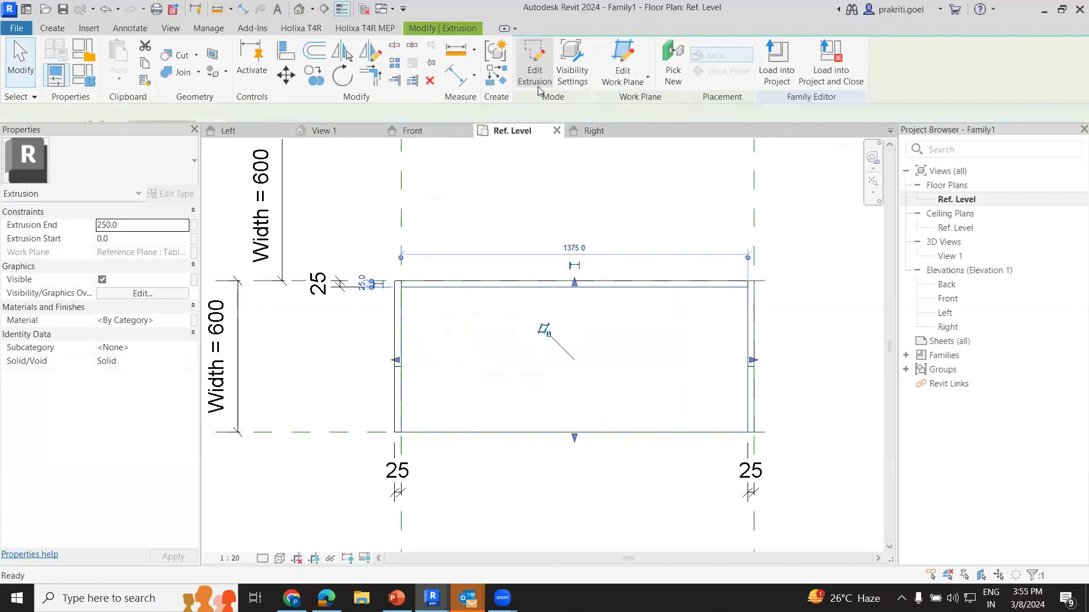
# - In the Front elevation, set the table top's Extrusion End to -25 so it extends below the Table Top plane
pyautogui.doubleClick(948, 299)
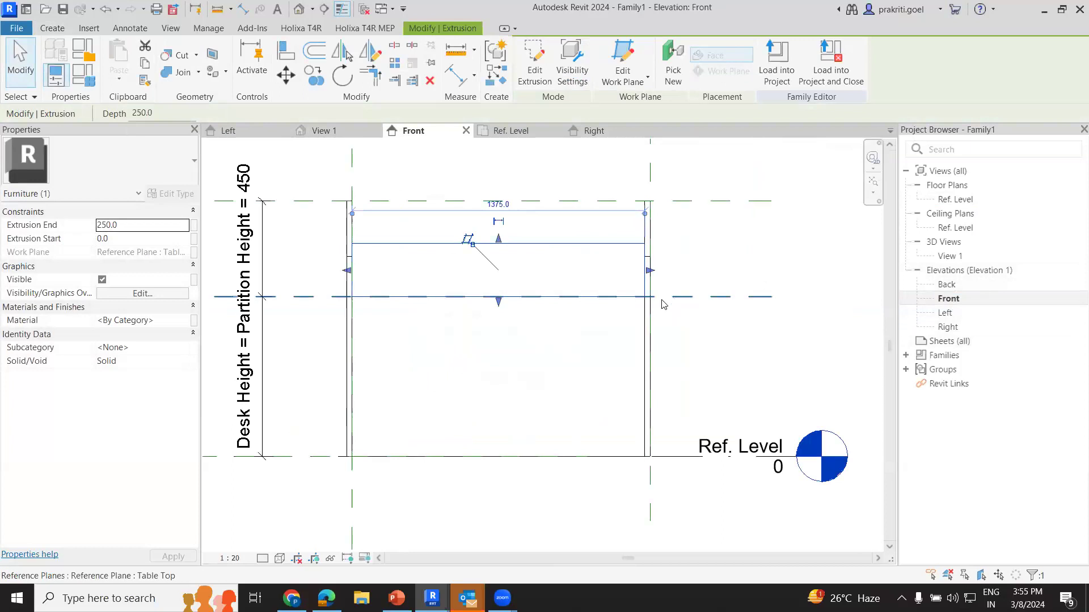
pyautogui.click(700, 306)
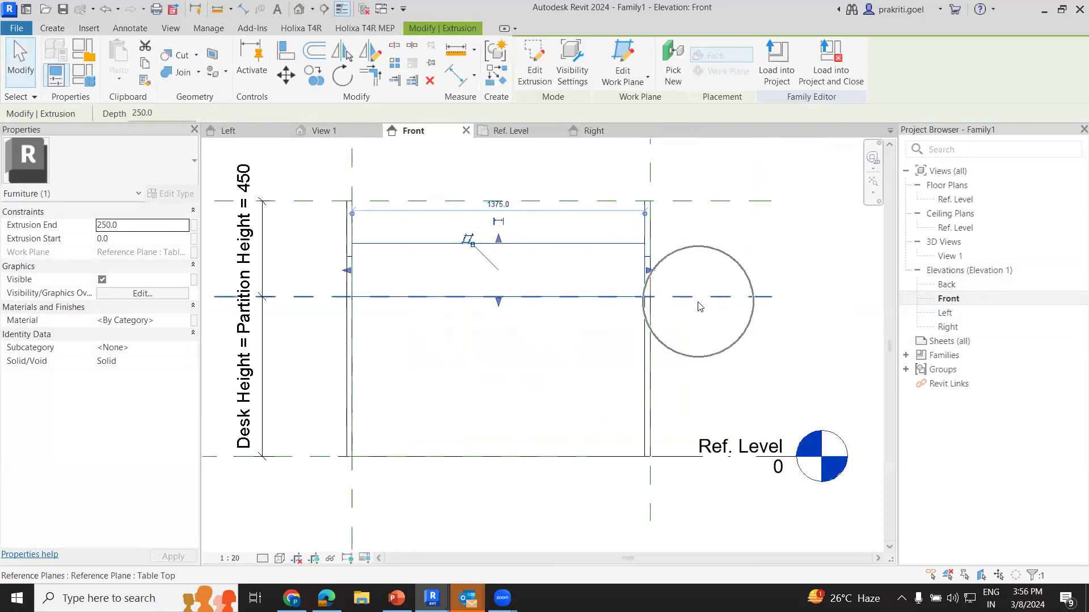
pyautogui.click(557, 261)
pyautogui.click(158, 225)
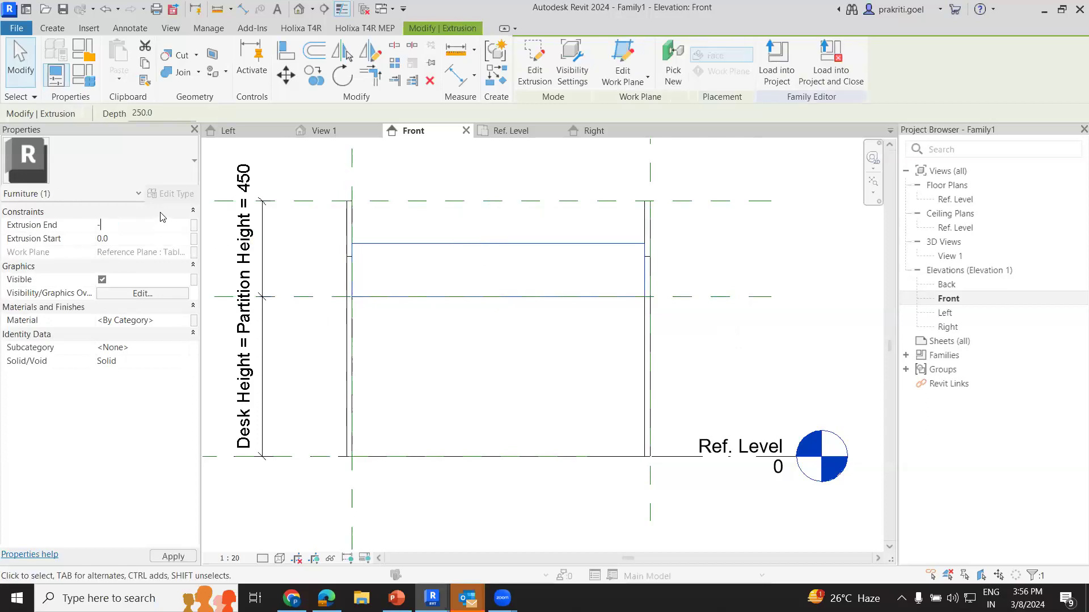
pyautogui.click(634, 347)
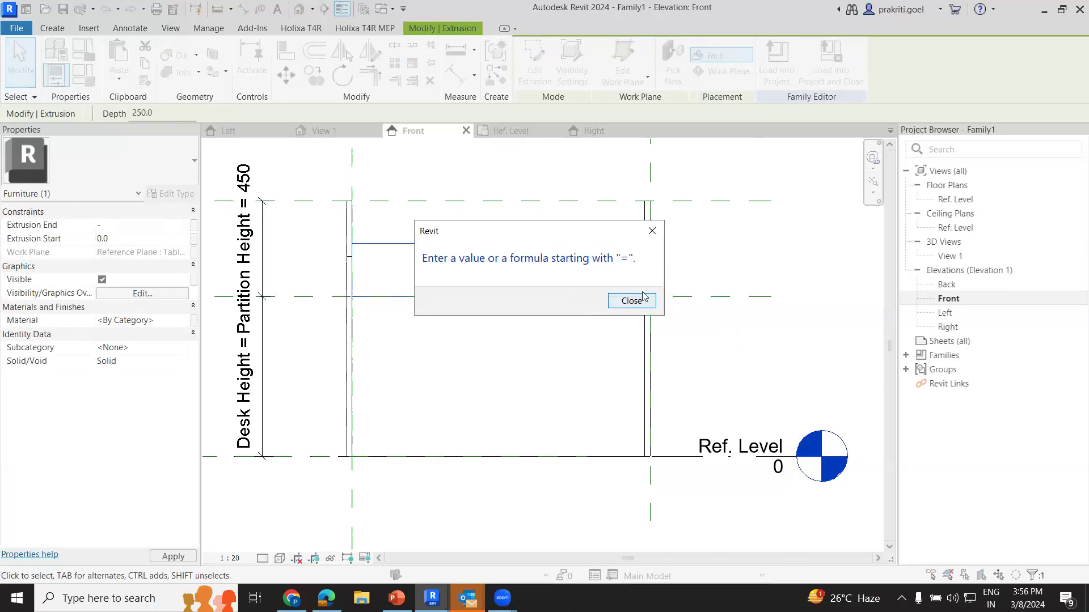
pyautogui.click(660, 231)
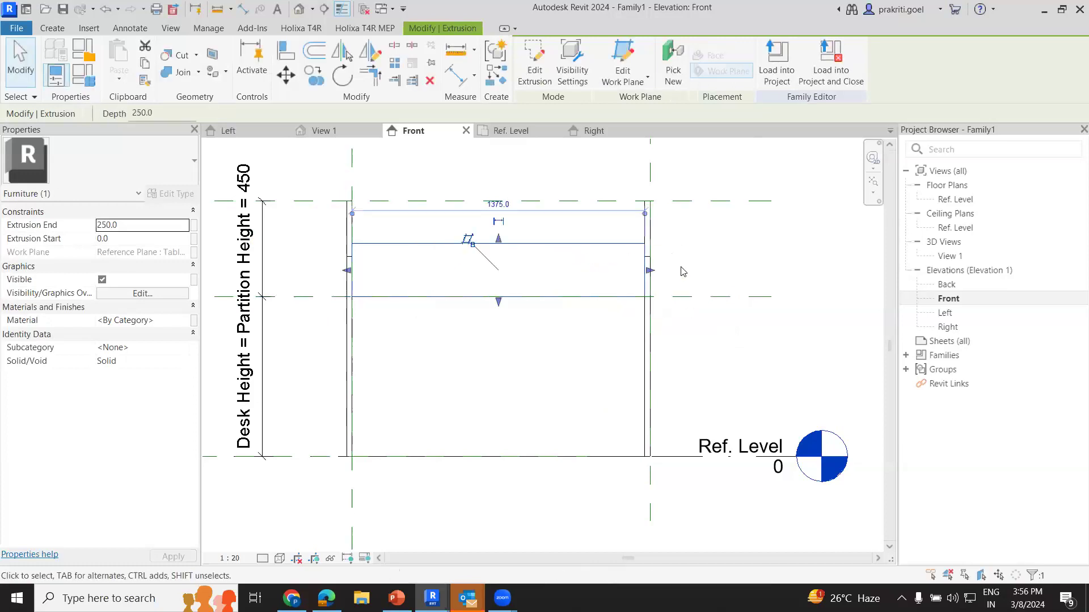
pyautogui.click(112, 226)
pyautogui.doubleClick(113, 226)
pyautogui.write('-')
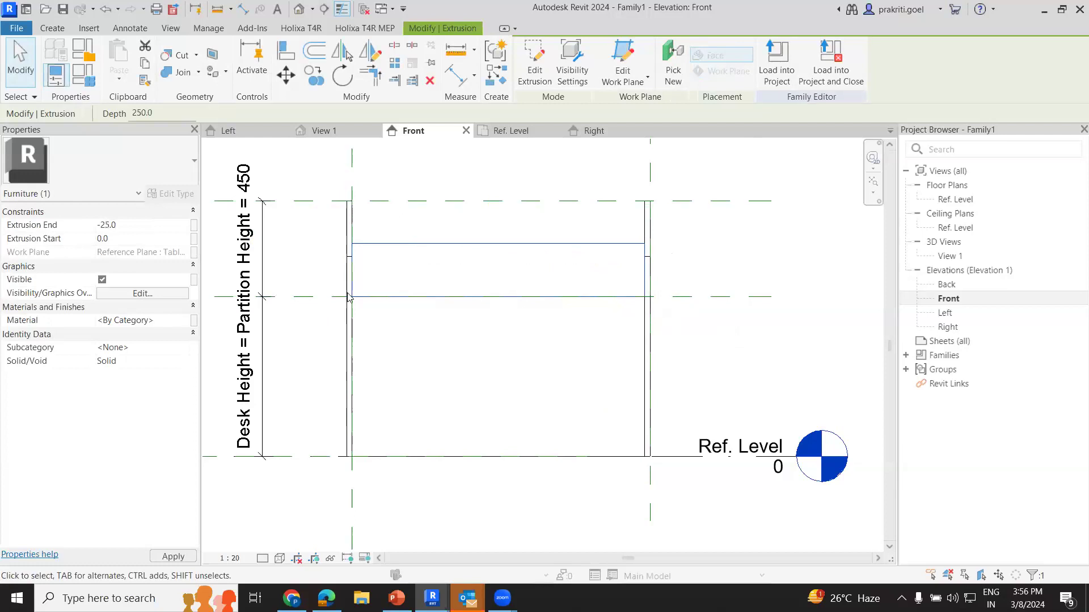
# - Dimension the table top's thickness between its underside and the Table Top reference plane
pyautogui.click(448, 75)
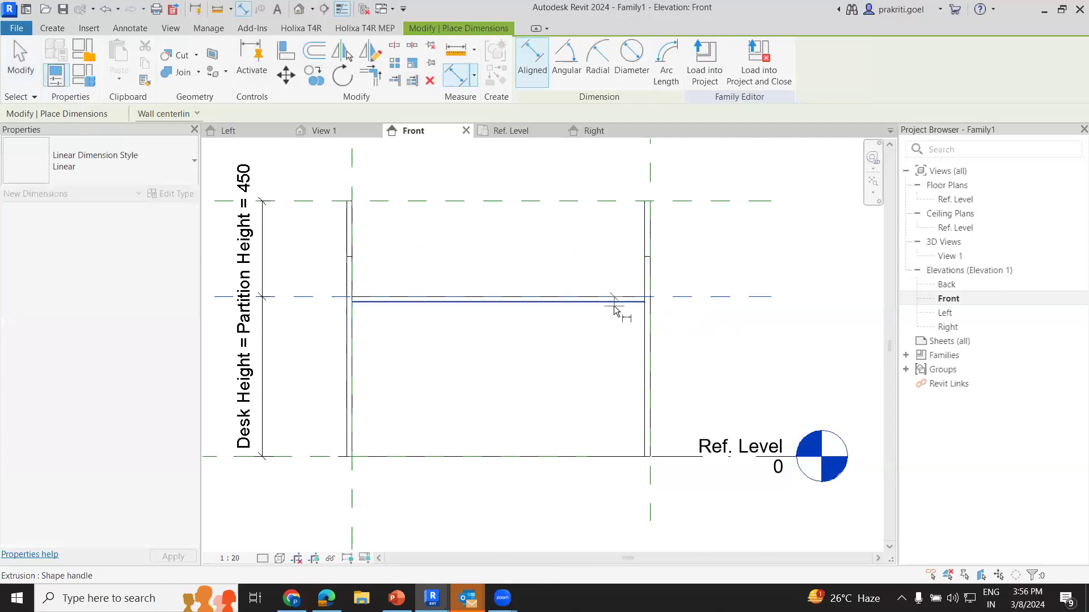
pyautogui.click(614, 306)
pyautogui.click(619, 297)
pyautogui.scroll(-2, 779, 356)
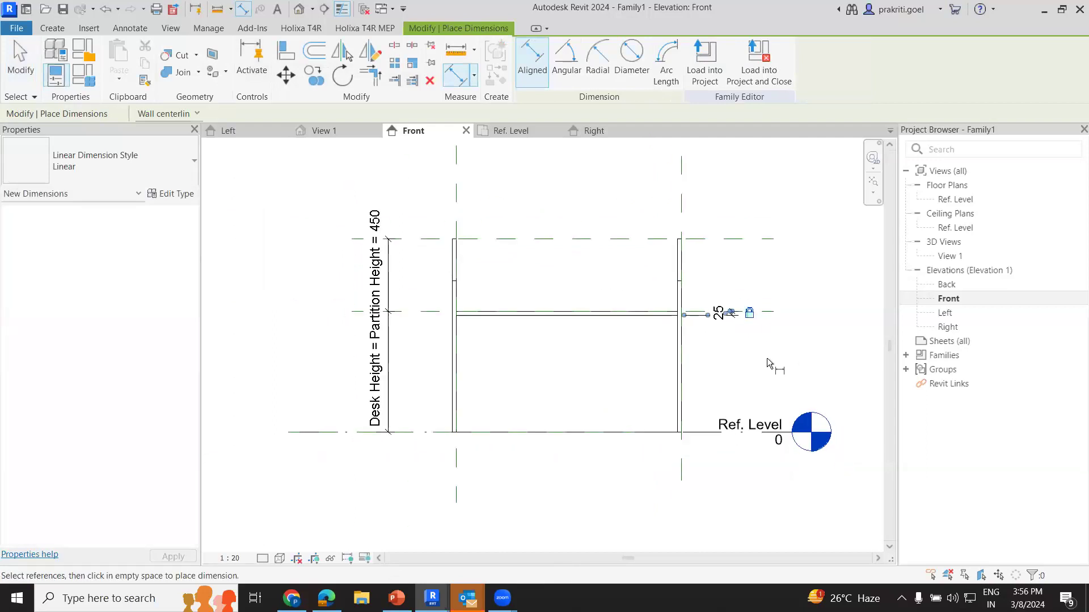
pyautogui.scroll(3, 392, 307)
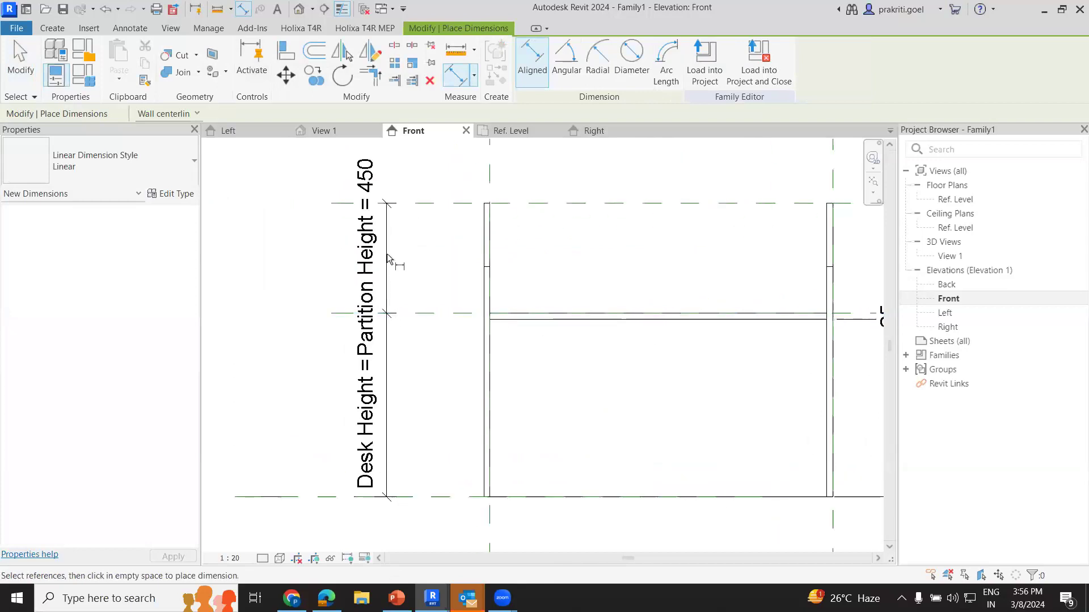
pyautogui.press('Escape')
# - Set the Desk Height dimension to 600 to test whether the panels follow the reference planes
pyautogui.click(387, 254)
pyautogui.click(374, 392)
pyautogui.click(372, 387)
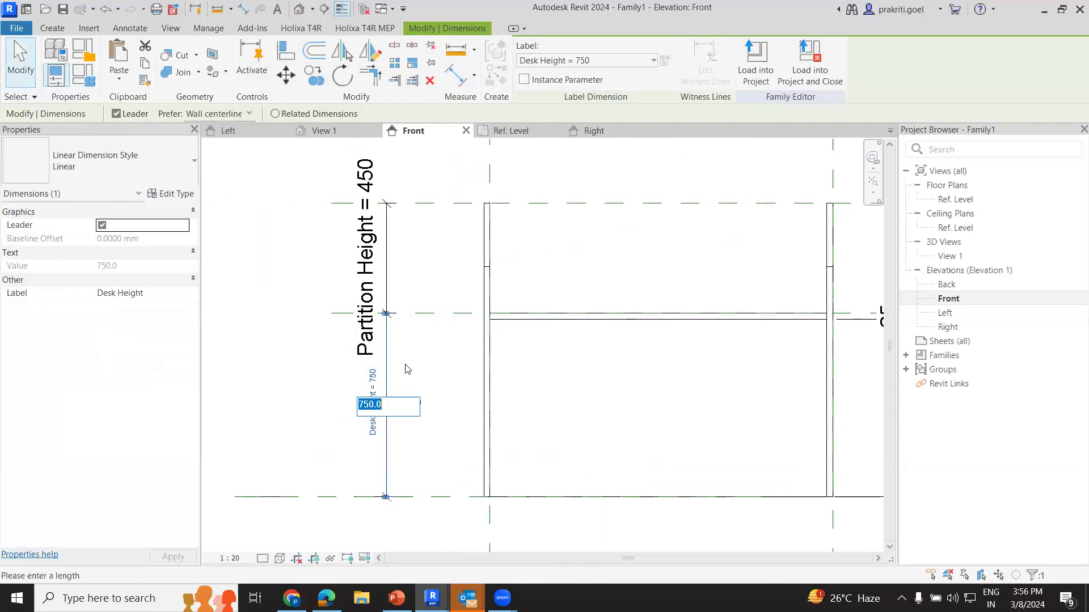
pyautogui.write('600')
pyautogui.press('Return')
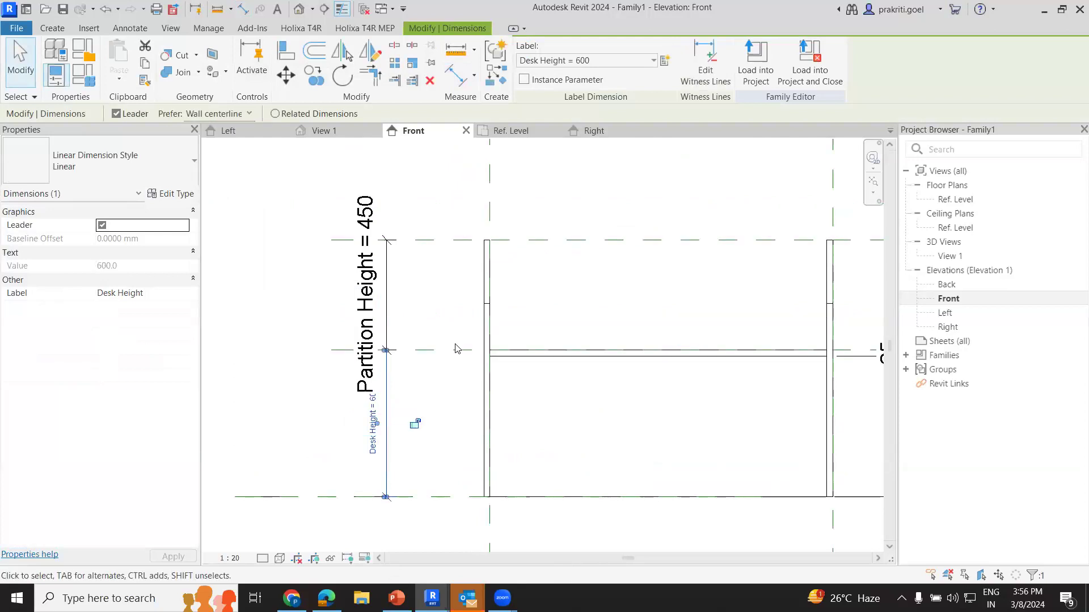
pyautogui.click(386, 294)
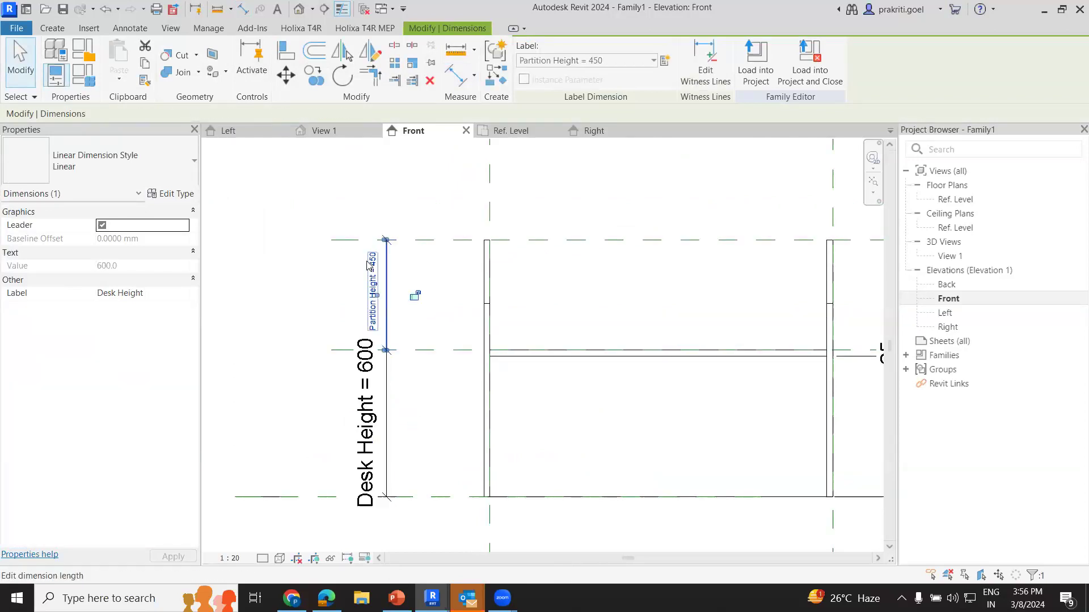
# - In the Ref. Level floor plan, start an extrusion with Reference Plane : Partition Top as its work plane
pyautogui.click(951, 200)
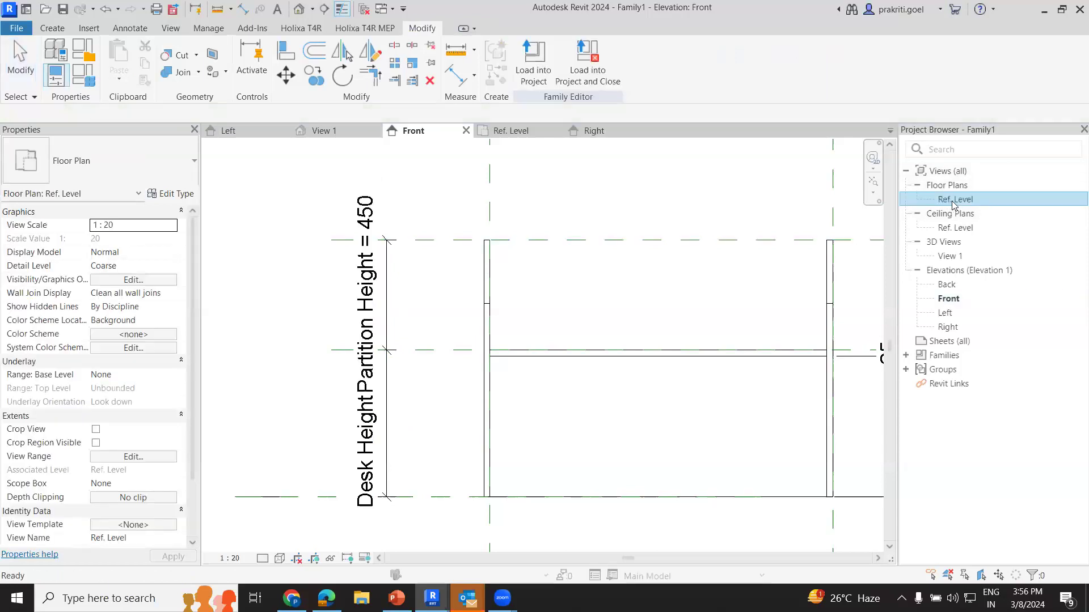
pyautogui.doubleClick(972, 205)
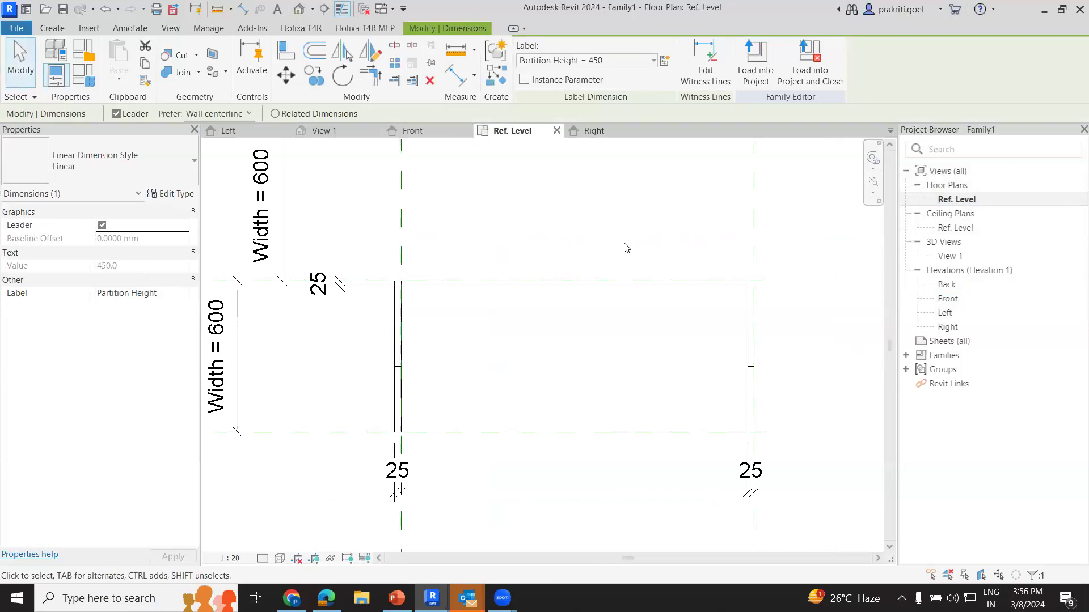
pyautogui.click(54, 30)
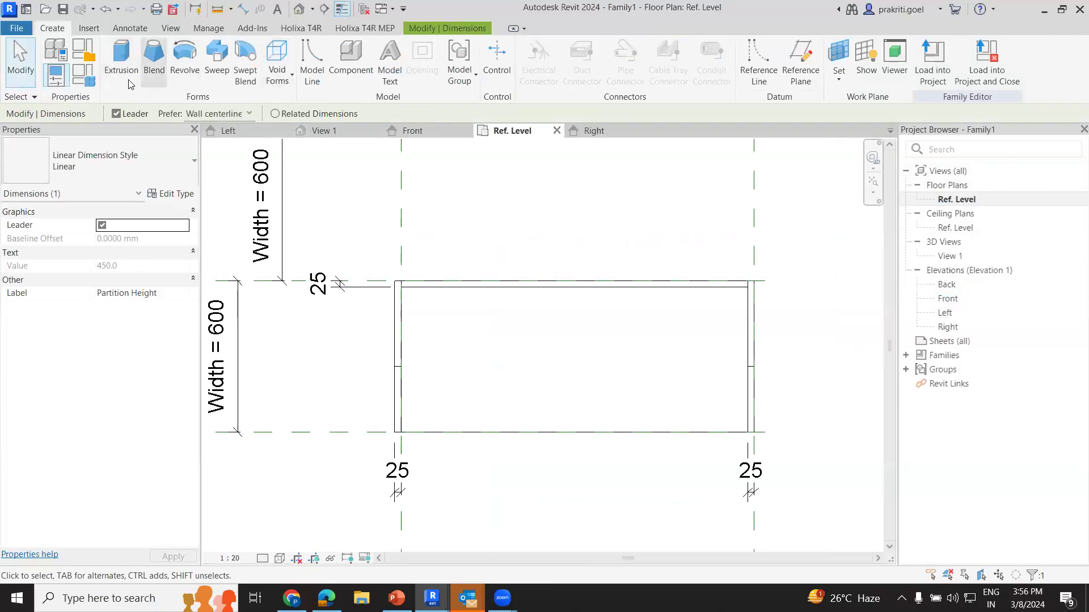
pyautogui.click(122, 56)
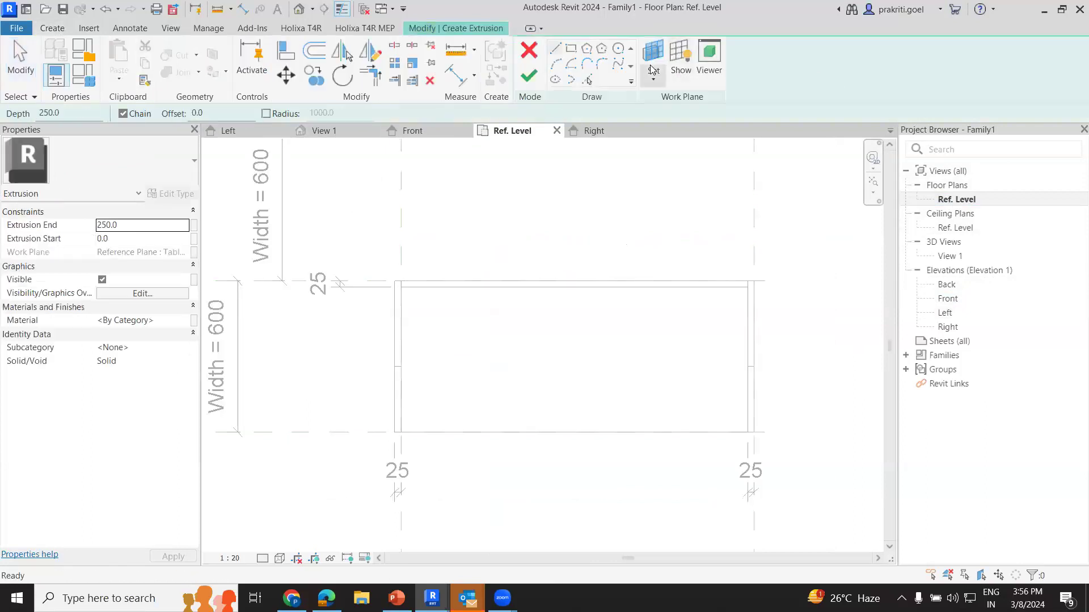
pyautogui.click(653, 72)
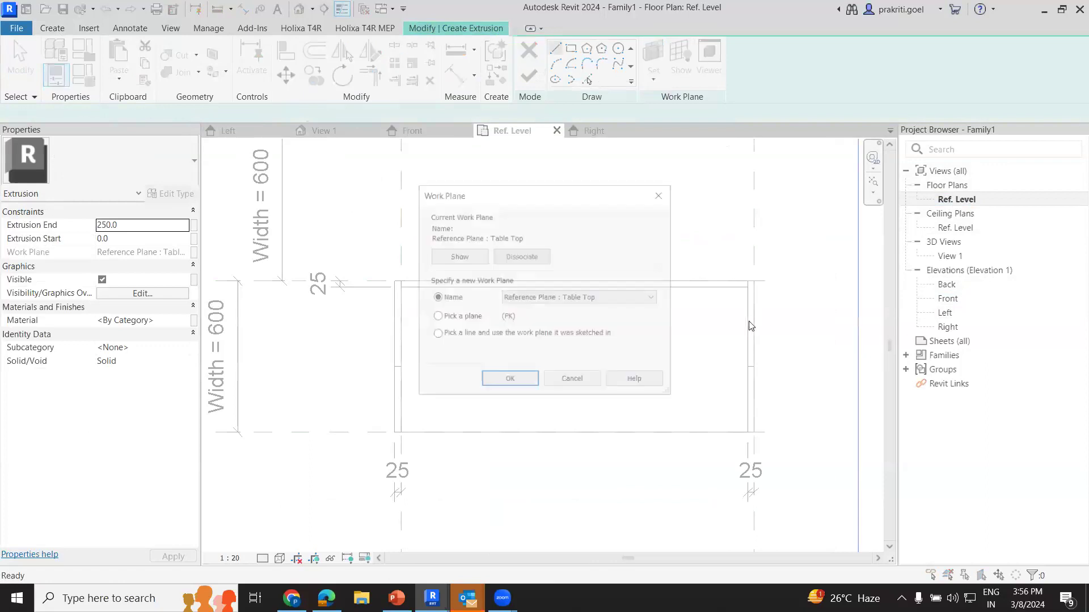
pyautogui.click(654, 297)
pyautogui.click(597, 355)
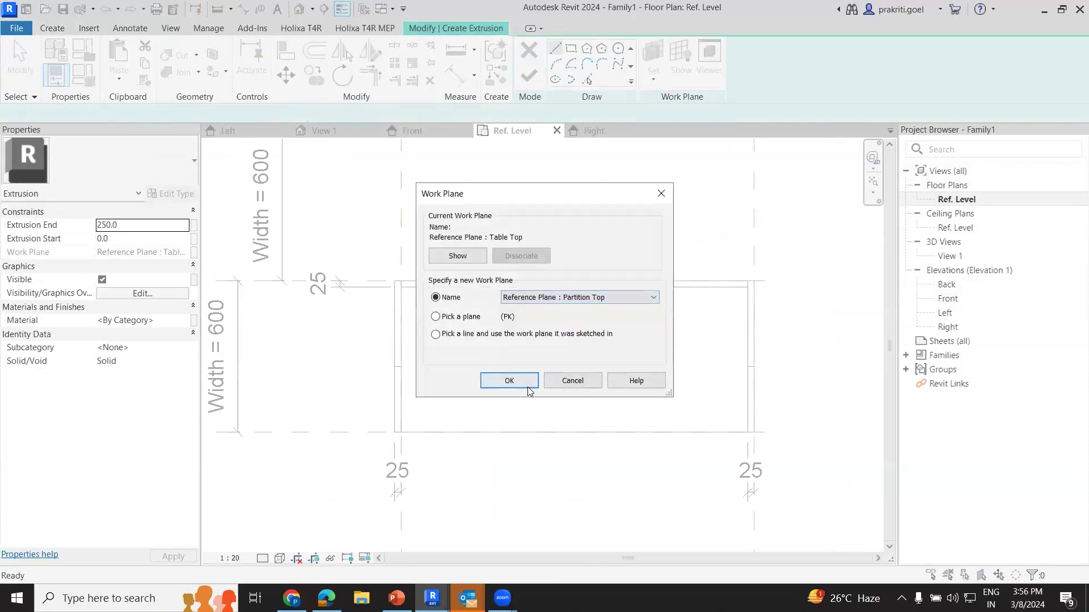
pyautogui.click(509, 381)
pyautogui.click(570, 51)
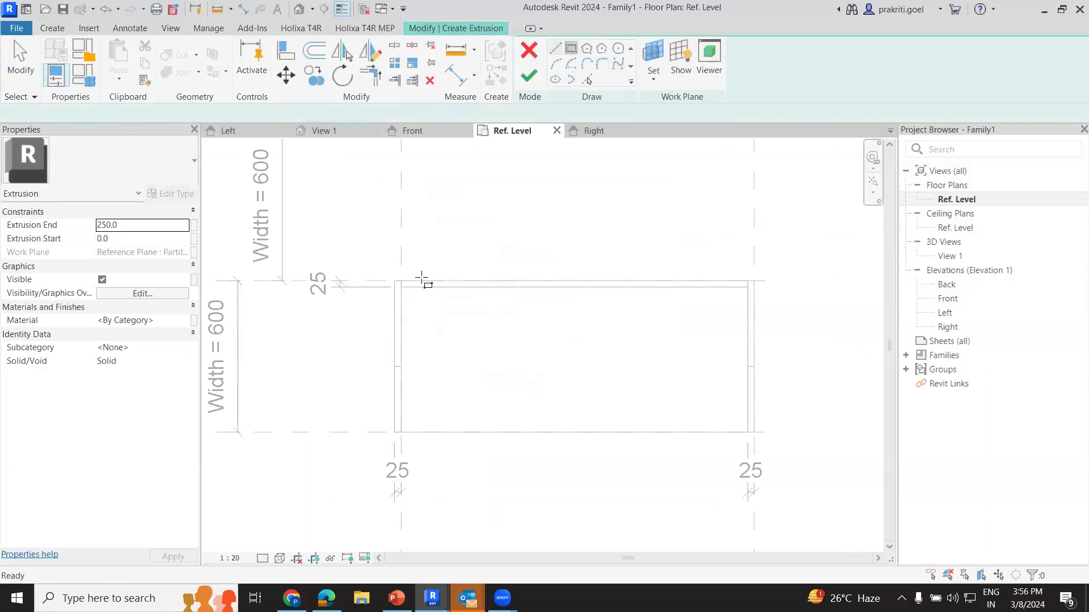
pyautogui.press('Escape')
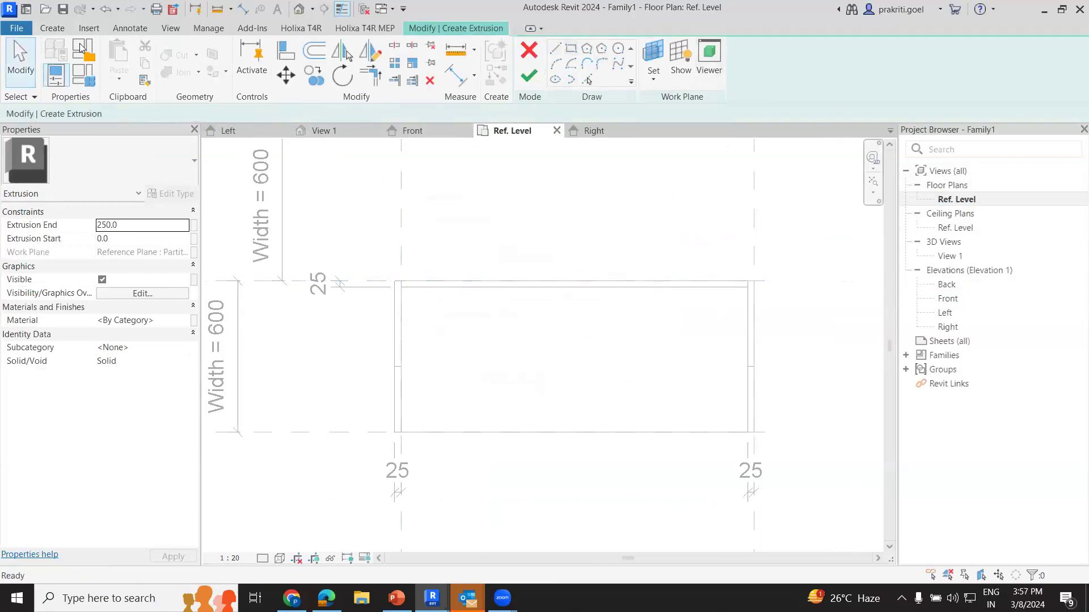
pyautogui.click(653, 69)
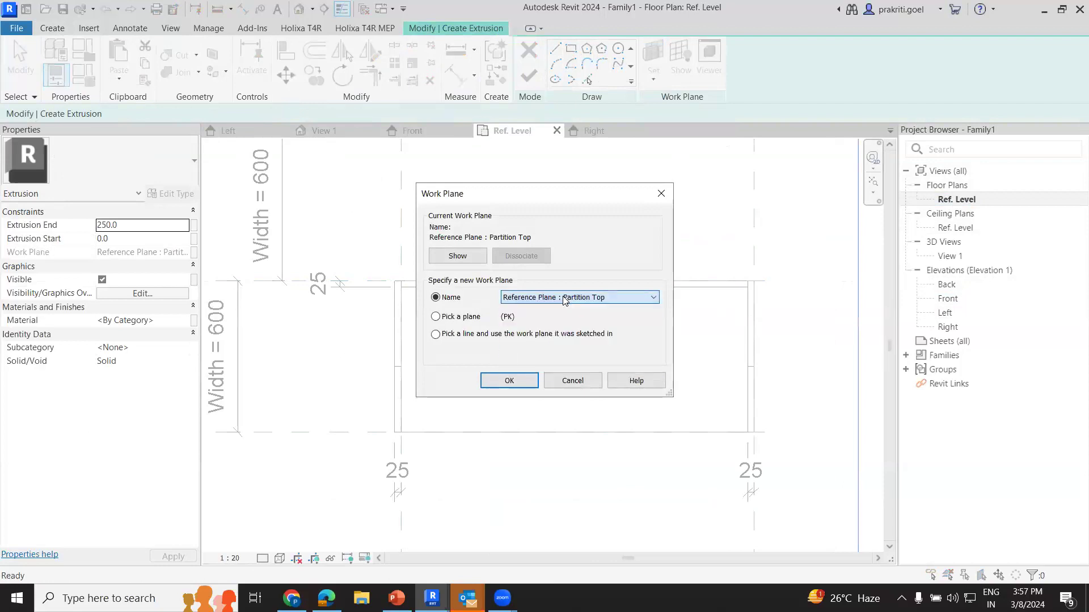
pyautogui.click(509, 380)
# - Sketch a 1375 by 25 mm rectangle over the middle panel between the side panels, lock its edges, and finish the extrusion
pyautogui.click(571, 49)
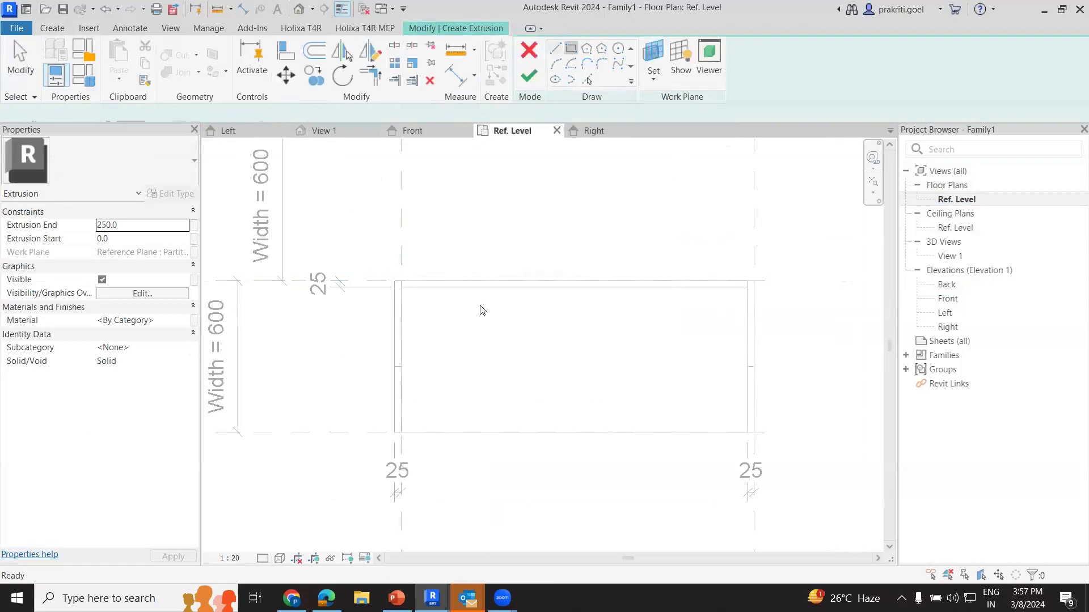
pyautogui.click(401, 281)
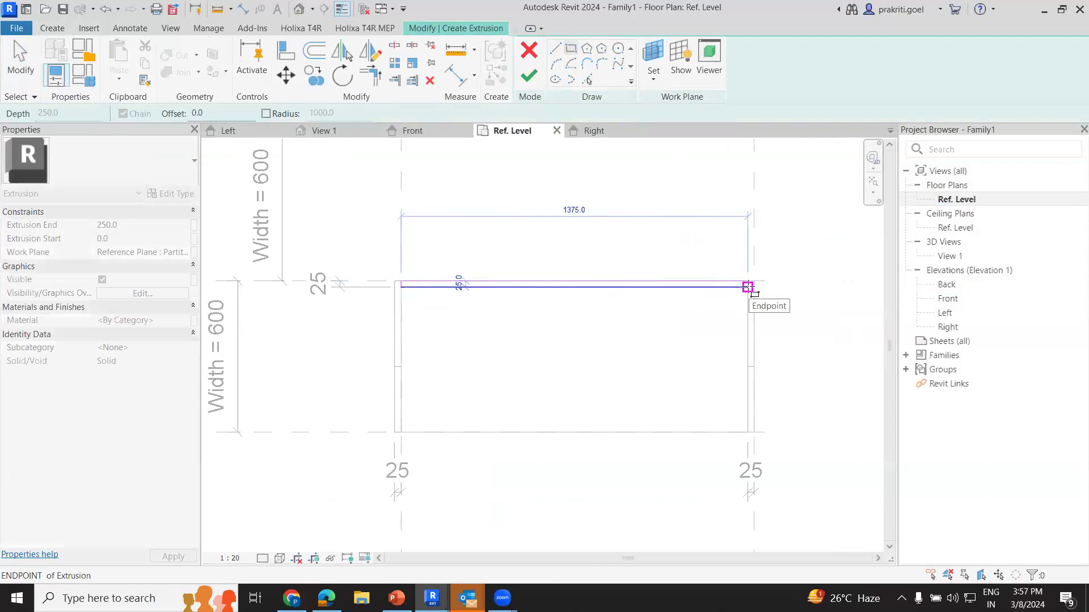
pyautogui.click(747, 286)
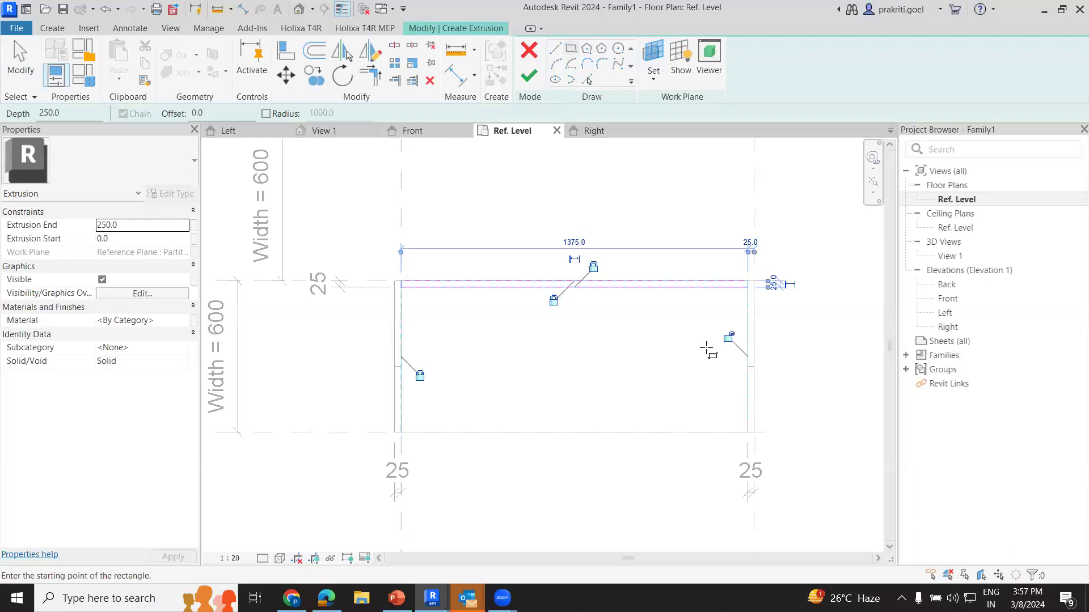
pyautogui.click(528, 78)
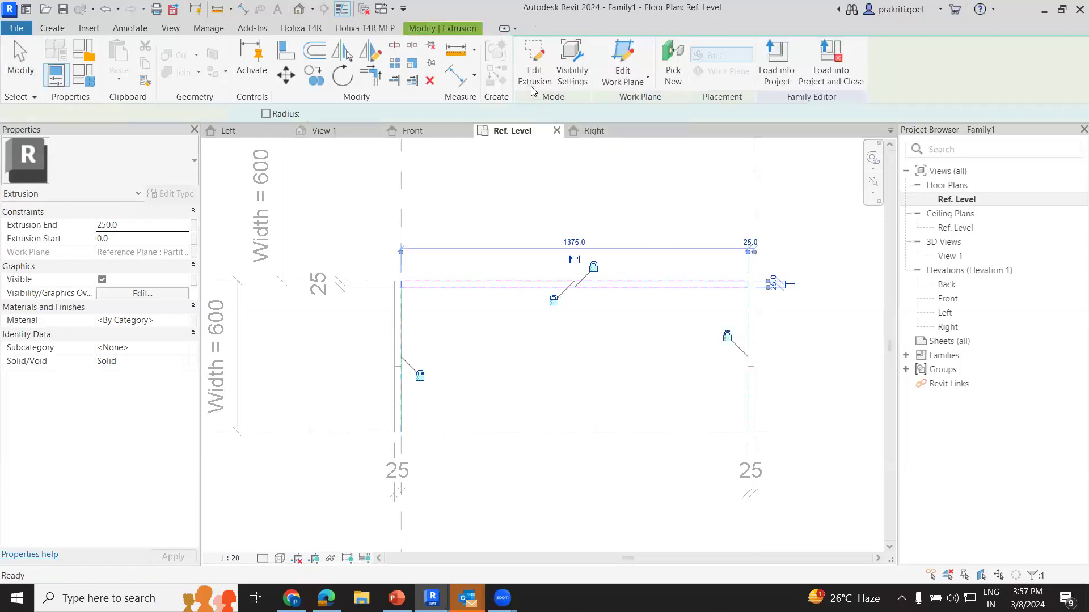
# - In the Front elevation, align the upper edge of the partition extrusion to the Table Top reference plane
pyautogui.doubleClick(946, 298)
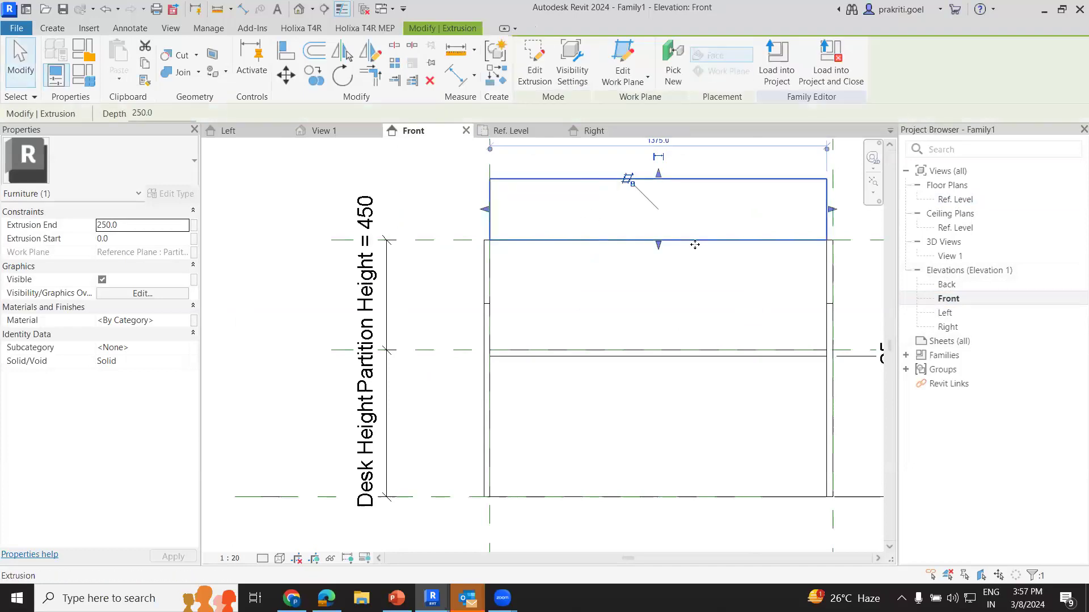
pyautogui.click(287, 51)
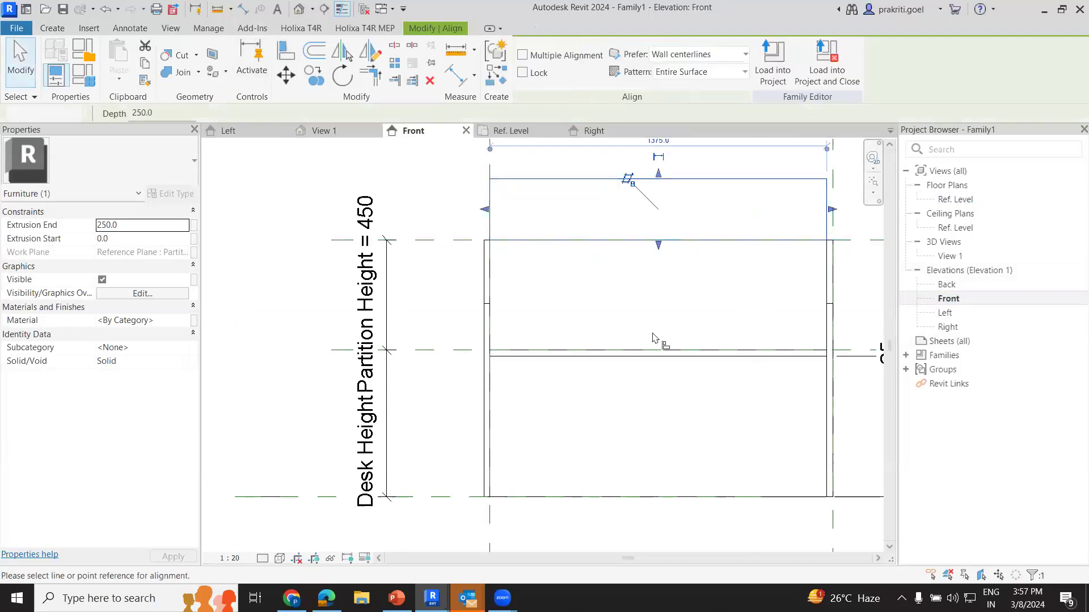
pyautogui.click(455, 351)
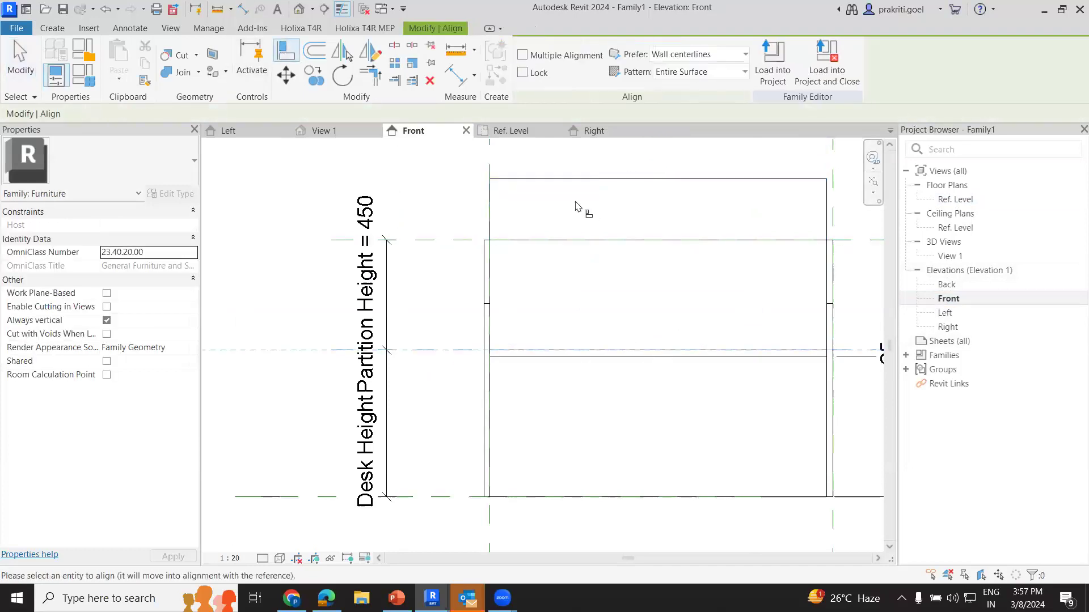
pyautogui.click(590, 179)
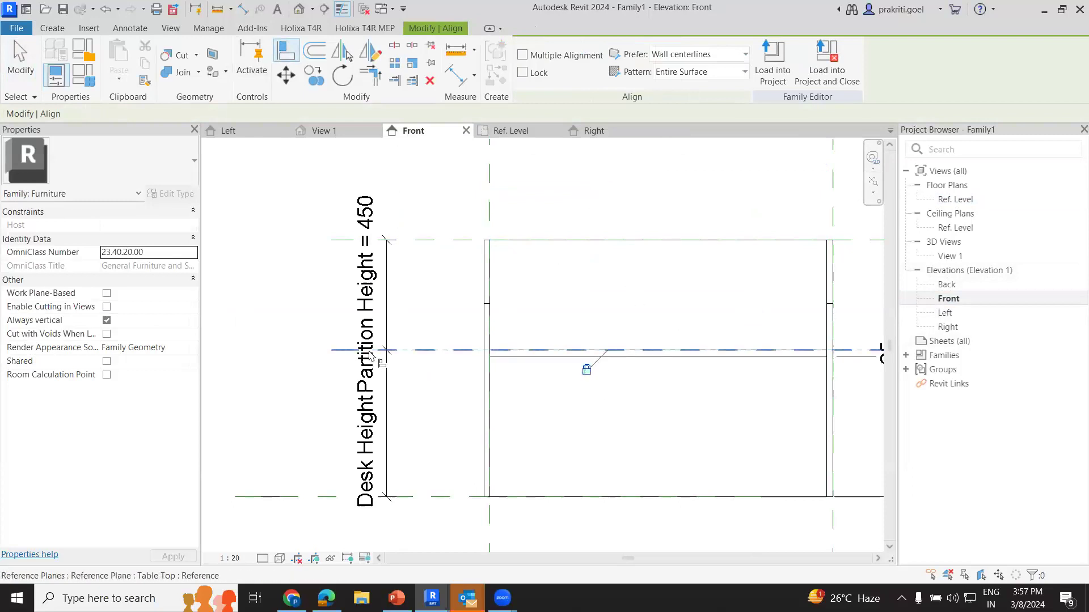
pyautogui.scroll(-2, 389, 351)
pyautogui.press('Escape')
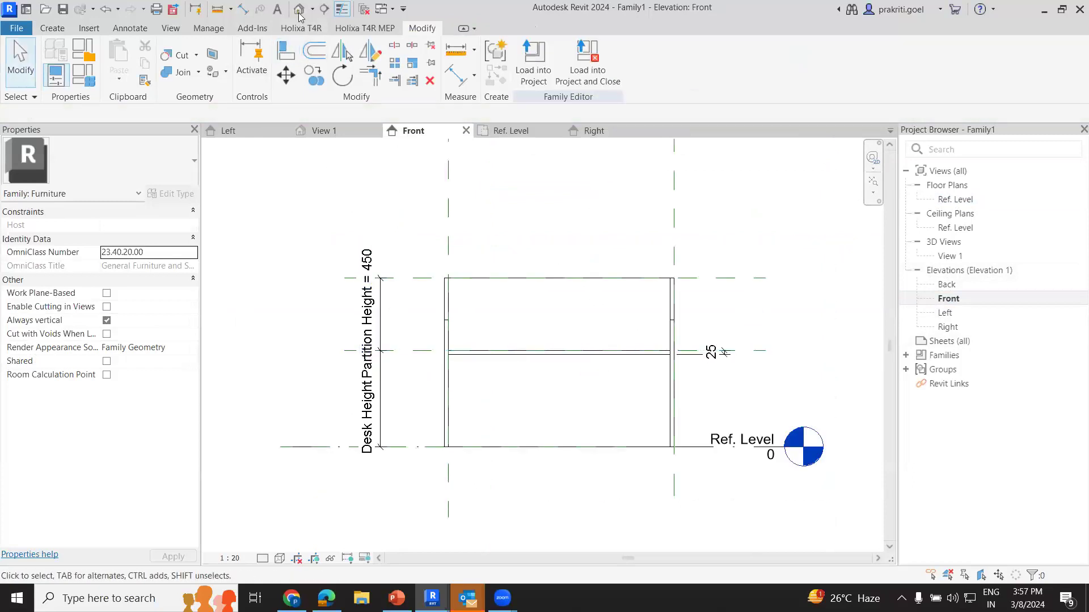
# - Examine the assembled desk in 3D and check the partition panel in the Ref. Level floor plan
pyautogui.press('3')
pyautogui.press('d')
pyautogui.keyDown('shift'); pyautogui.moveTo(760, 379); pyautogui.dragTo(785, 409, button='middle'); pyautogui.keyUp('shift')
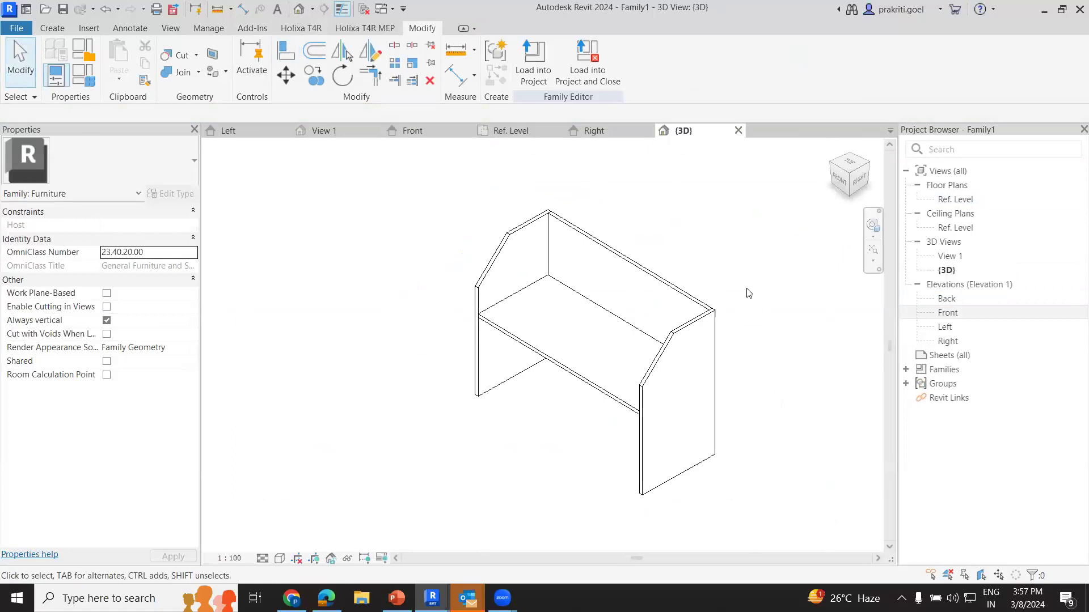
pyautogui.doubleClick(955, 199)
pyautogui.moveTo(451, 374); pyautogui.dragTo(422, 466, button='middle')
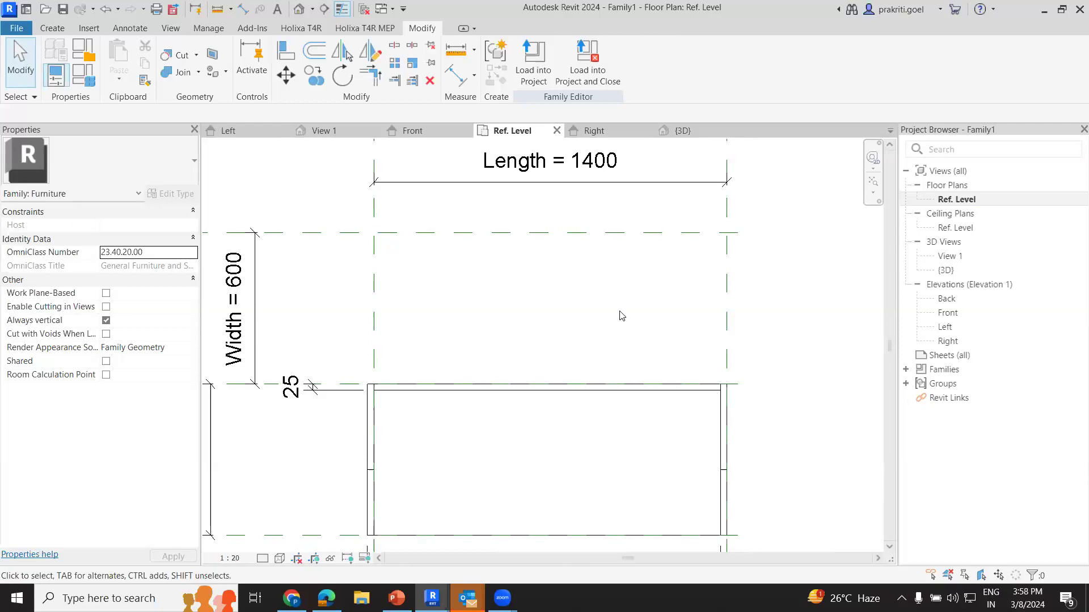
pyautogui.scroll(-2, 622, 316)
pyautogui.click(622, 367)
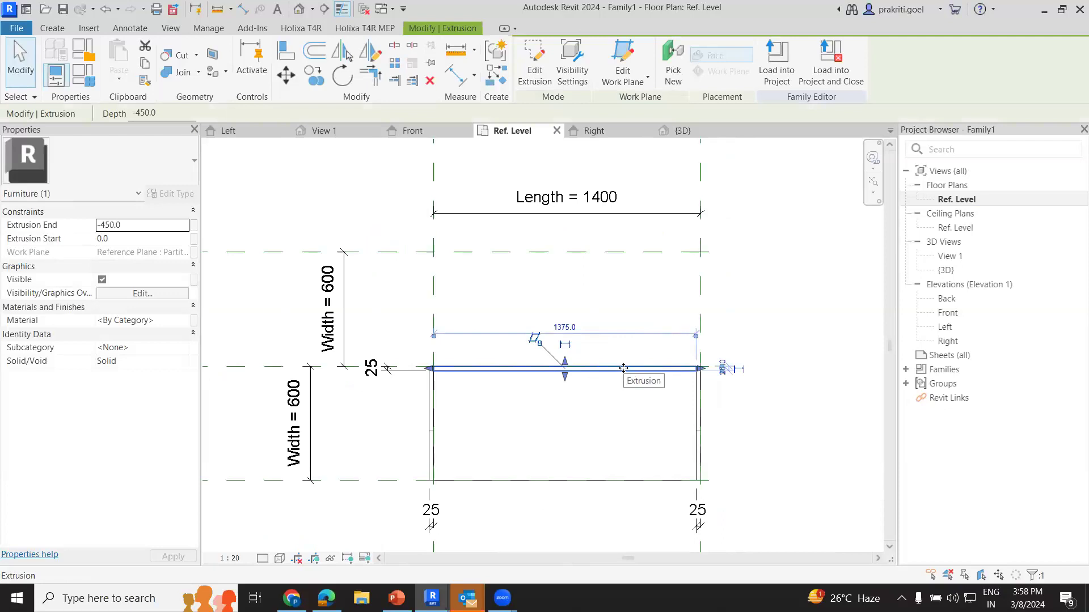
pyautogui.scroll(2, 623, 368)
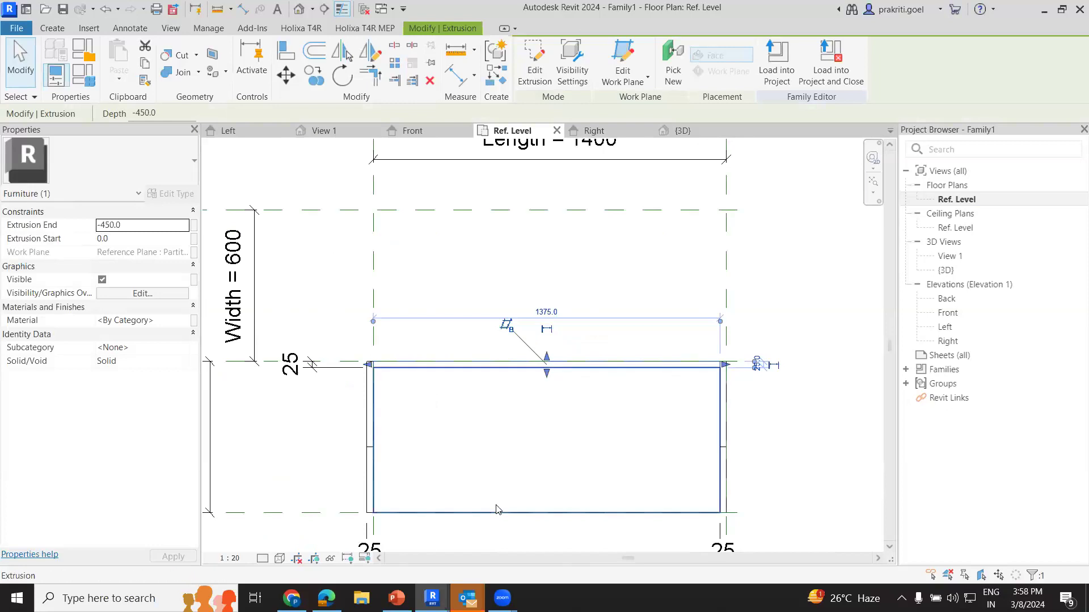
# - Switch to the Workstation.rfa family and examine its Ref. Level floor plan and Front elevation
pyautogui.moveTo(432, 598)
pyautogui.click(428, 560)
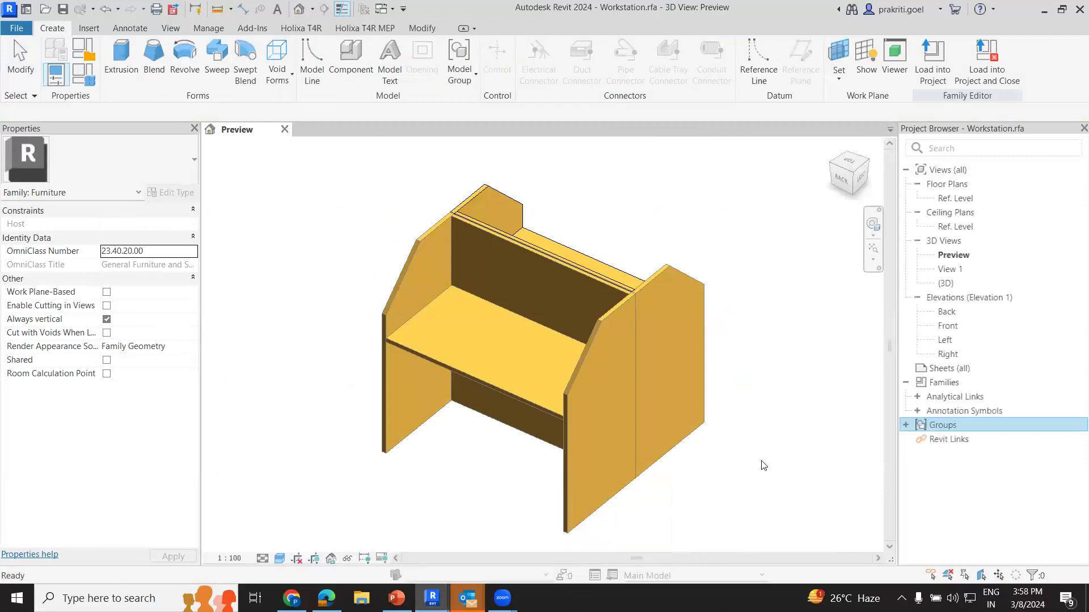
pyautogui.click(764, 482)
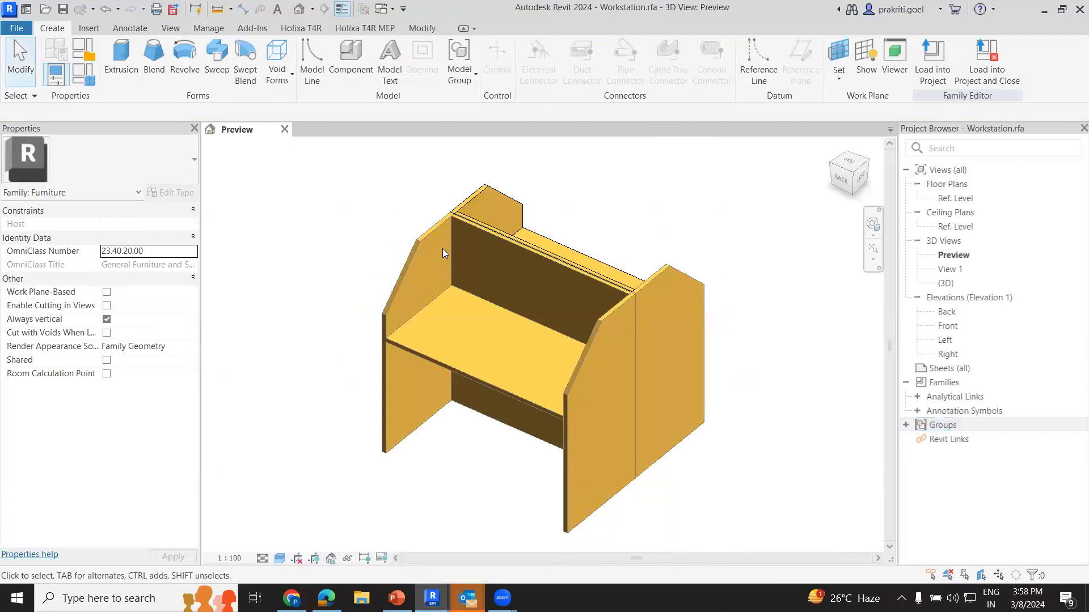
pyautogui.click(955, 199)
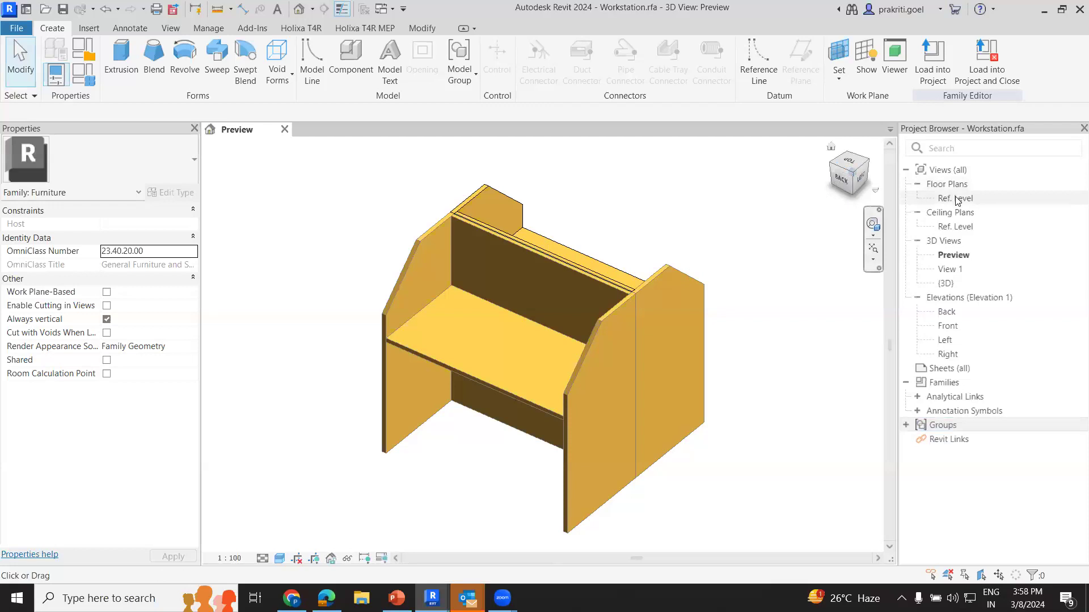
pyautogui.doubleClick(954, 198)
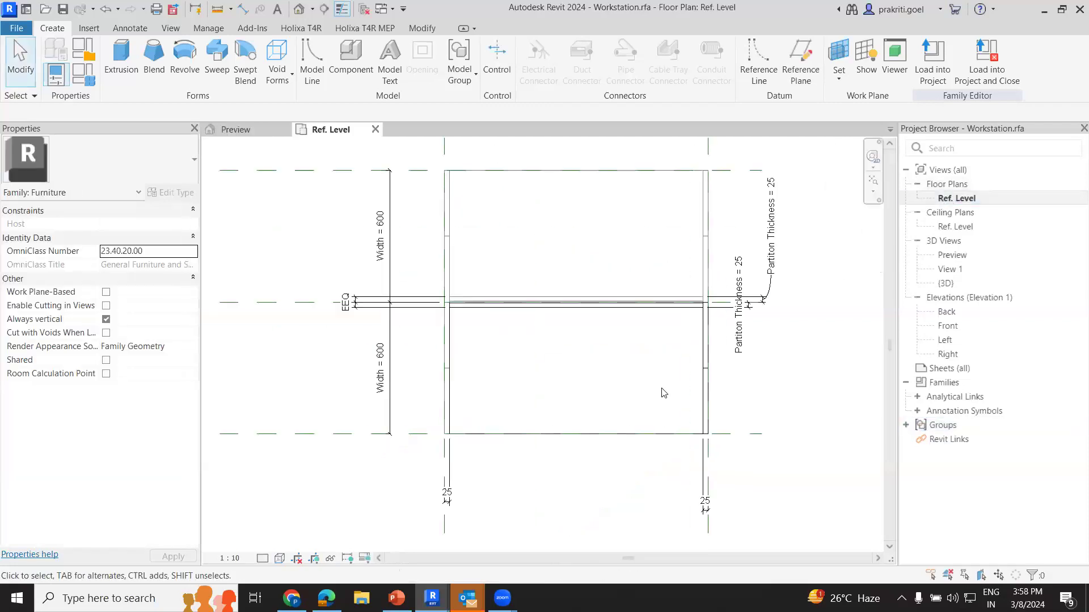
pyautogui.click(947, 326)
# - Turn Preview Visibility on in the Front elevation to check which panels are shown, and turn it off again
pyautogui.click(364, 558)
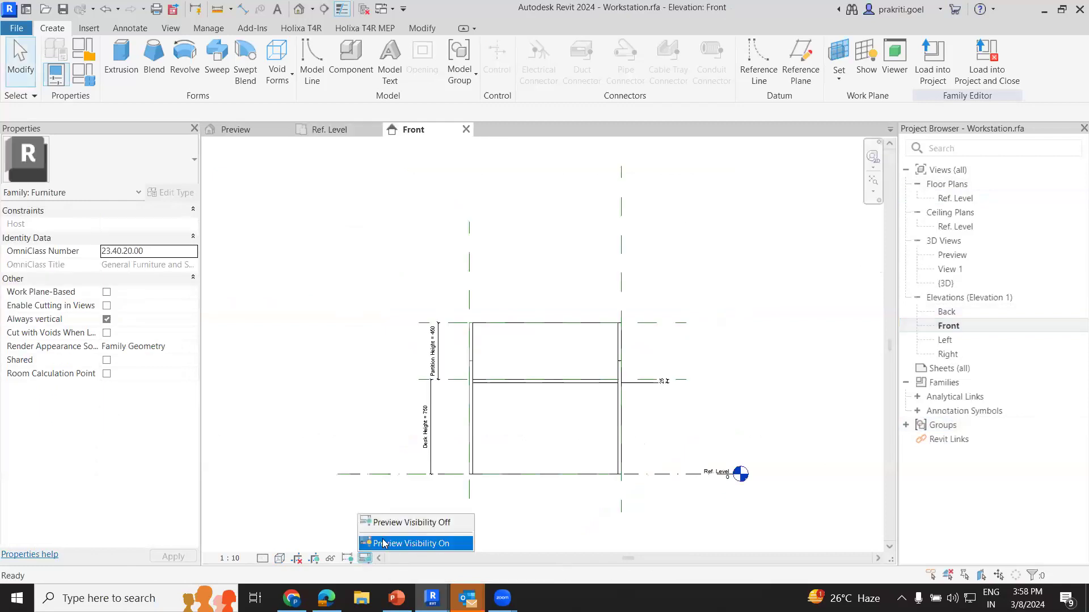
pyautogui.click(395, 544)
pyautogui.scroll(2, 669, 334)
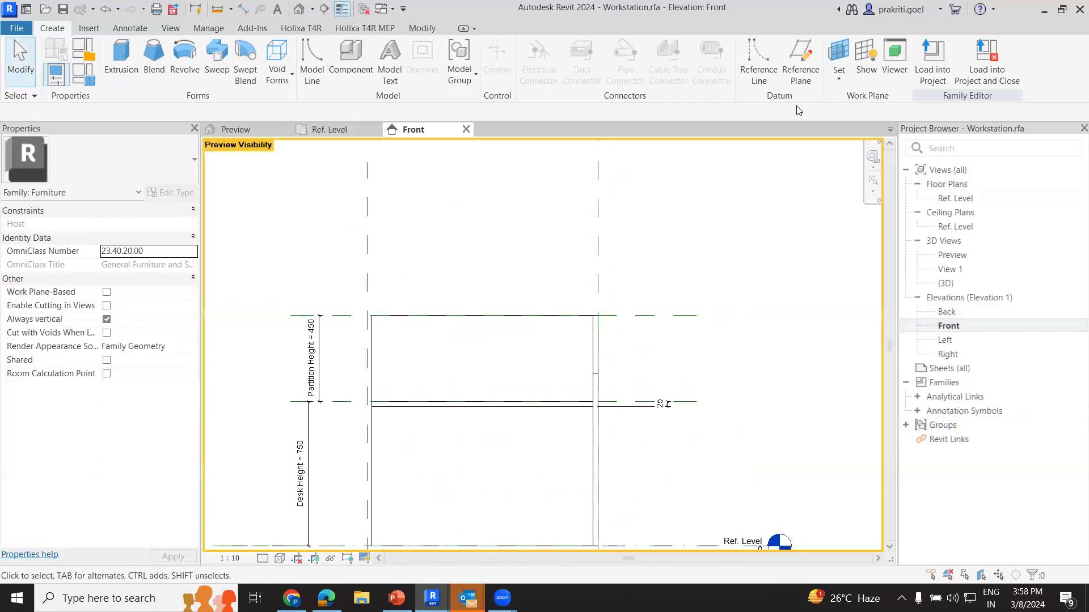
pyautogui.click(366, 548)
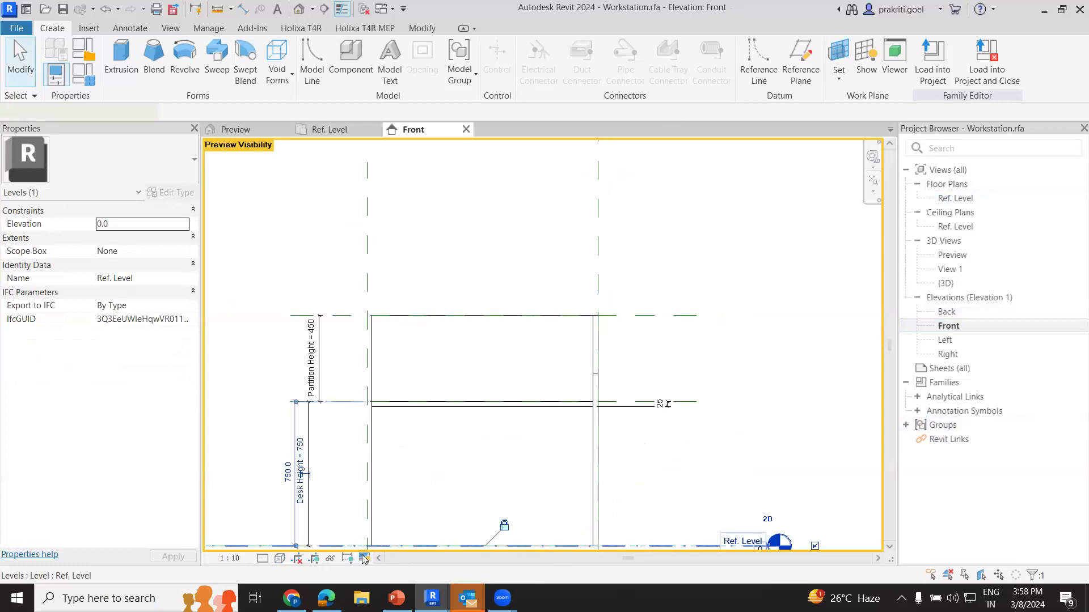
pyautogui.click(365, 558)
pyautogui.click(395, 539)
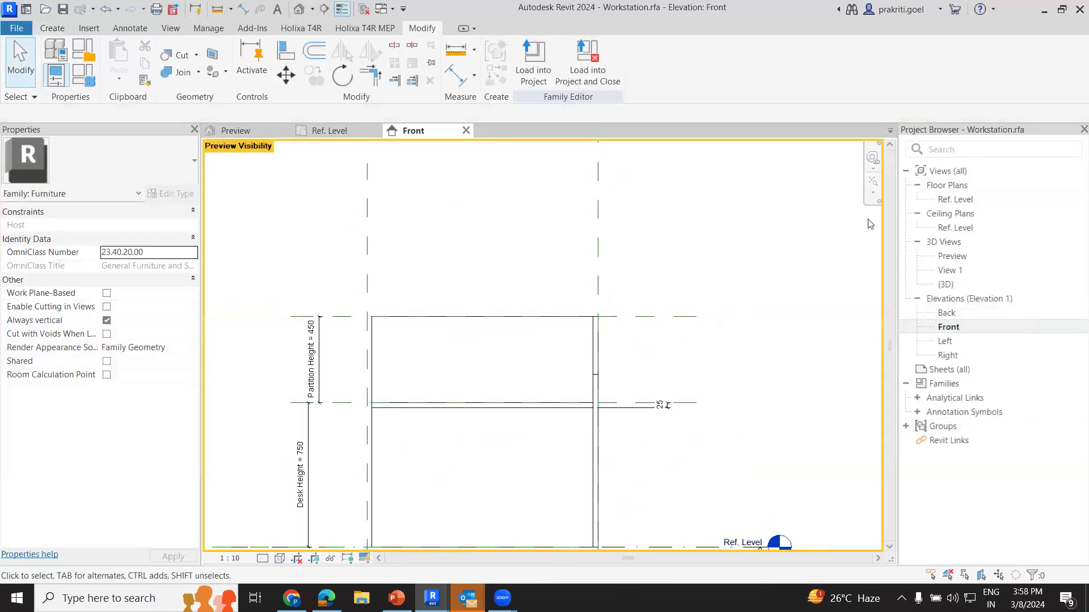
pyautogui.click(364, 558)
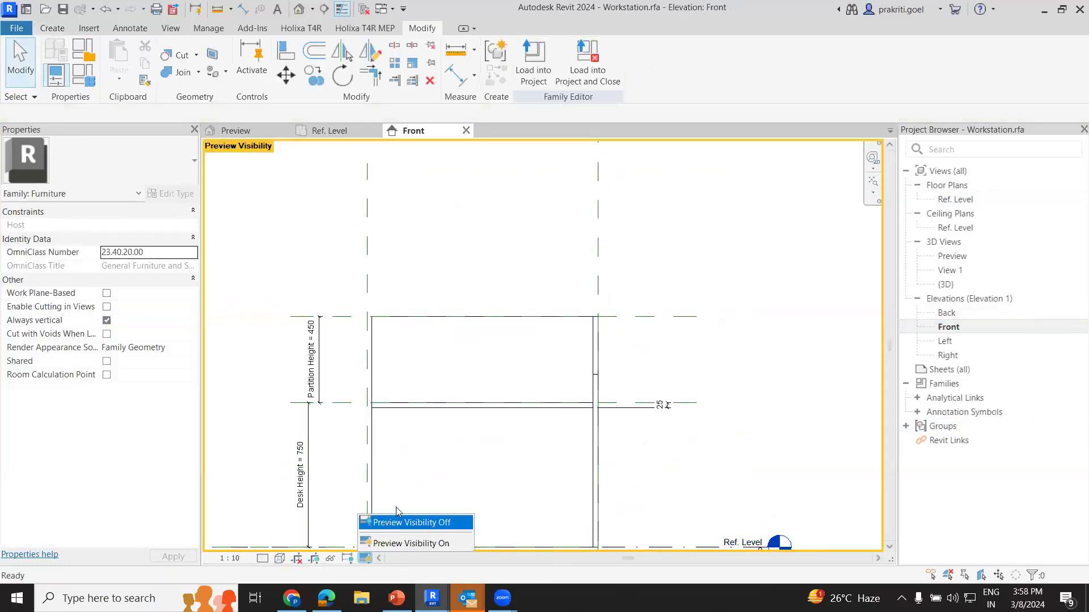
pyautogui.click(411, 523)
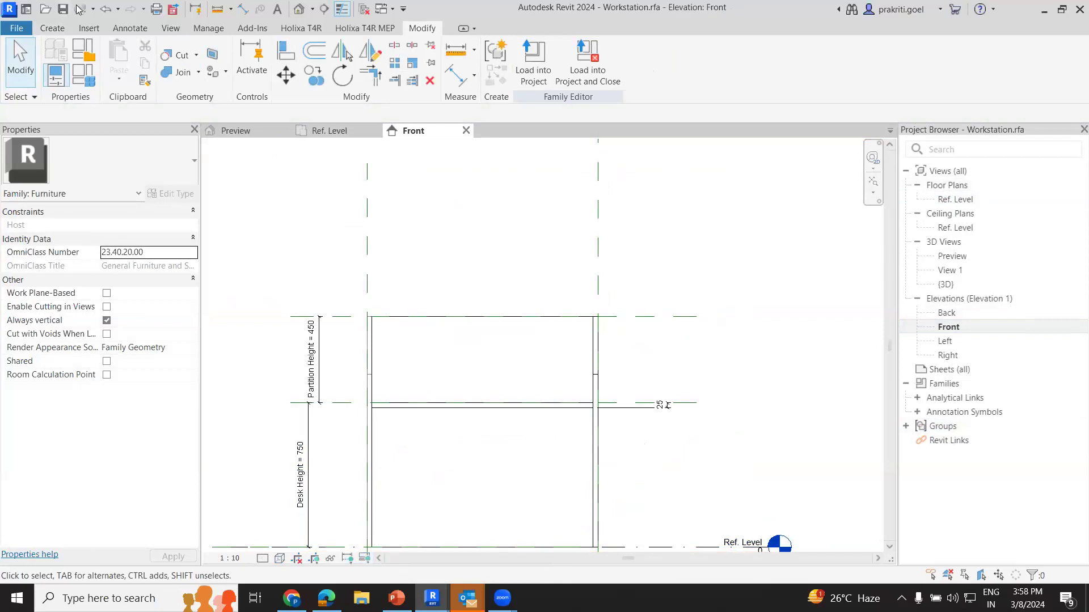
# - Open the default 3D view of the workstation and turn Preview Visibility on
pyautogui.click(299, 9)
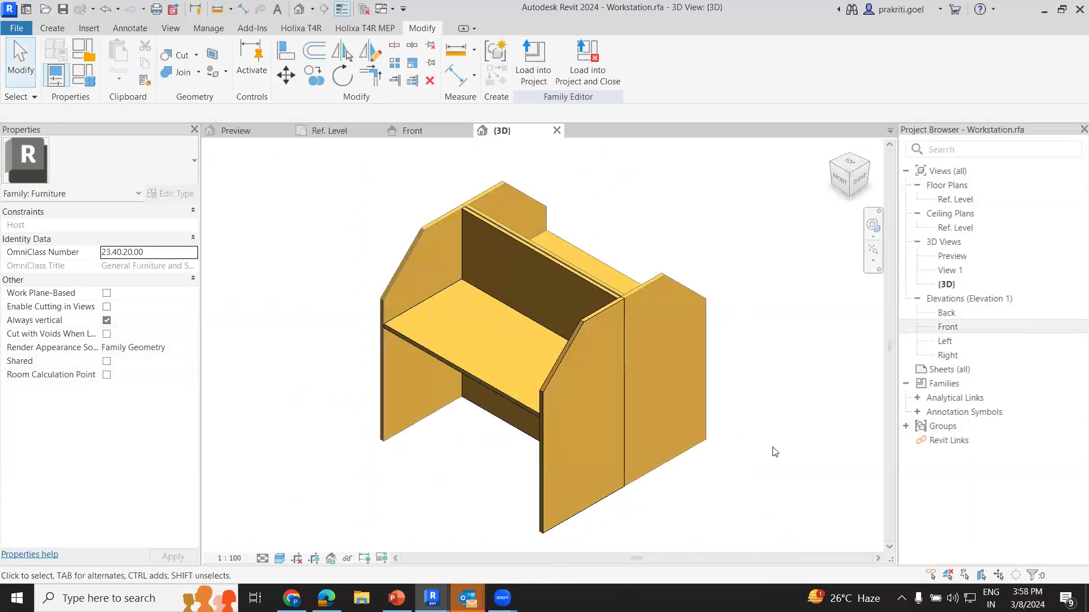
pyautogui.click(381, 559)
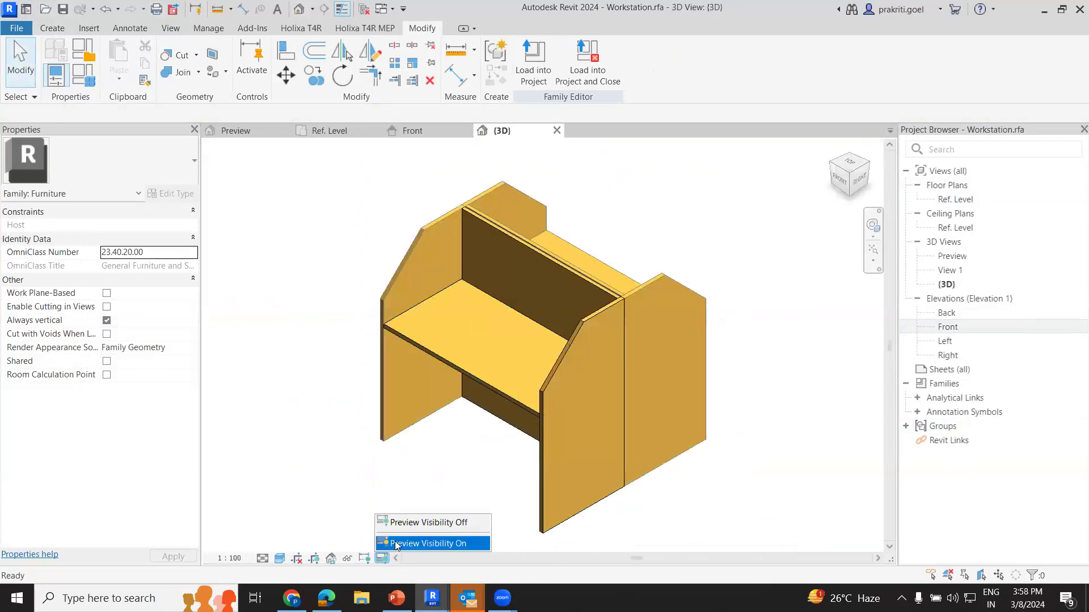
pyautogui.click(400, 542)
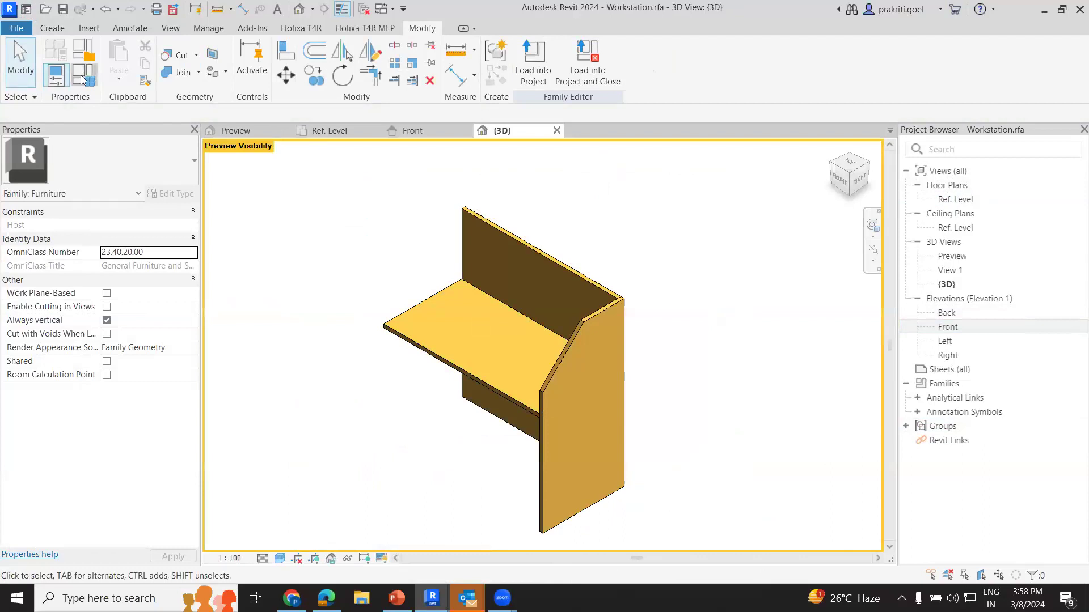
# - In Family Types, turn on the Show parameters for the second desk and the start, second start, second end, second wooden and glass partitions, and apply
pyautogui.click(84, 74)
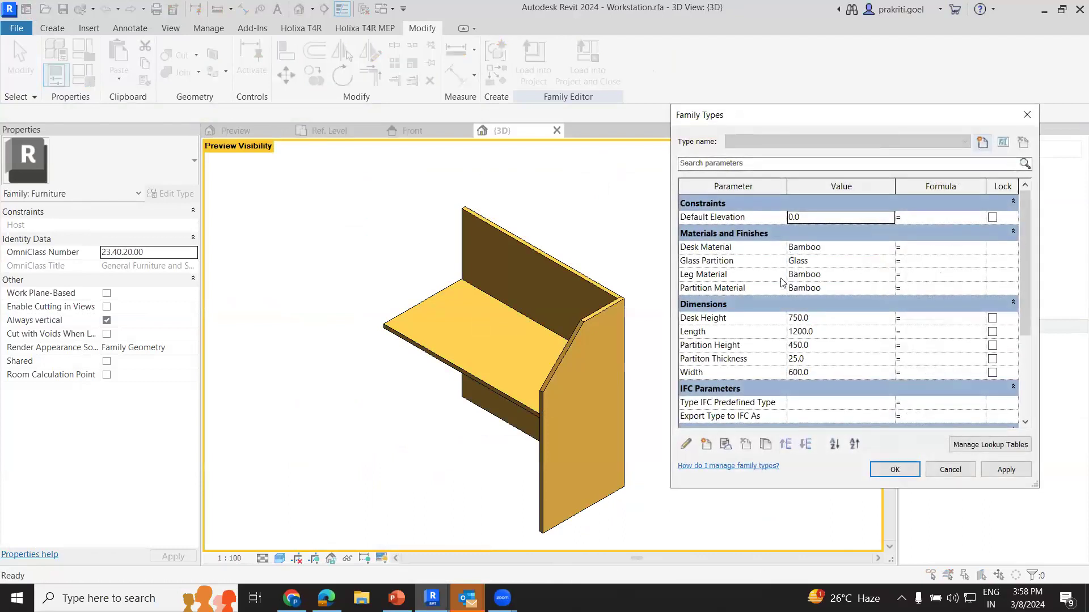
pyautogui.scroll(-4, 750, 297)
pyautogui.click(794, 288)
pyautogui.click(794, 316)
pyautogui.click(794, 329)
pyautogui.click(793, 342)
pyautogui.click(793, 356)
pyautogui.click(794, 383)
pyautogui.click(1006, 471)
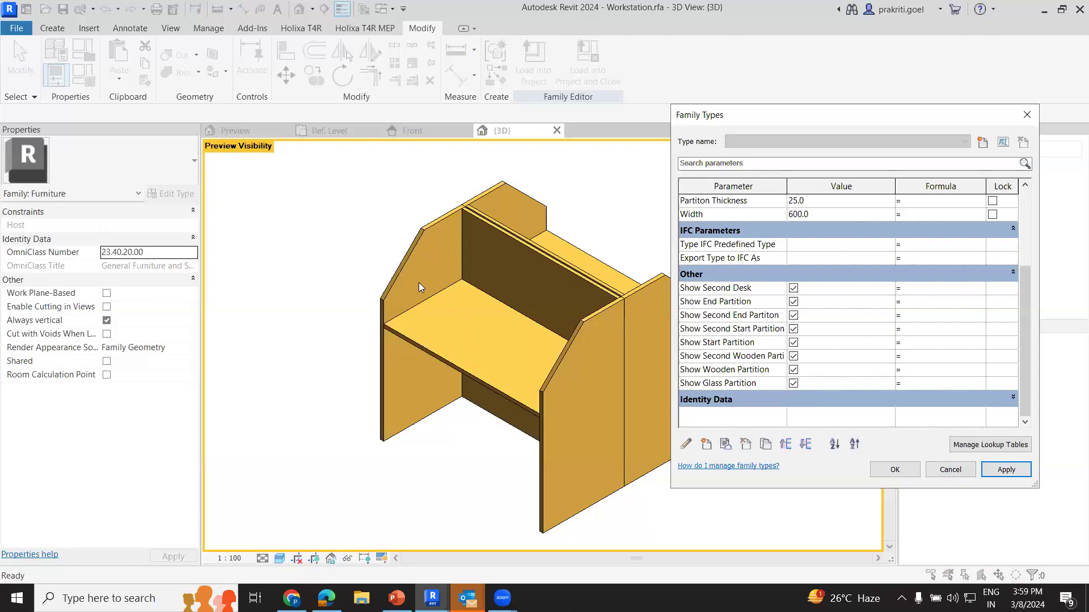
# - Turn off the Show parameters for the second desk and the second end, start and wooden partitions, and apply them
pyautogui.click(794, 316)
pyautogui.click(793, 343)
pyautogui.click(793, 345)
pyautogui.click(793, 357)
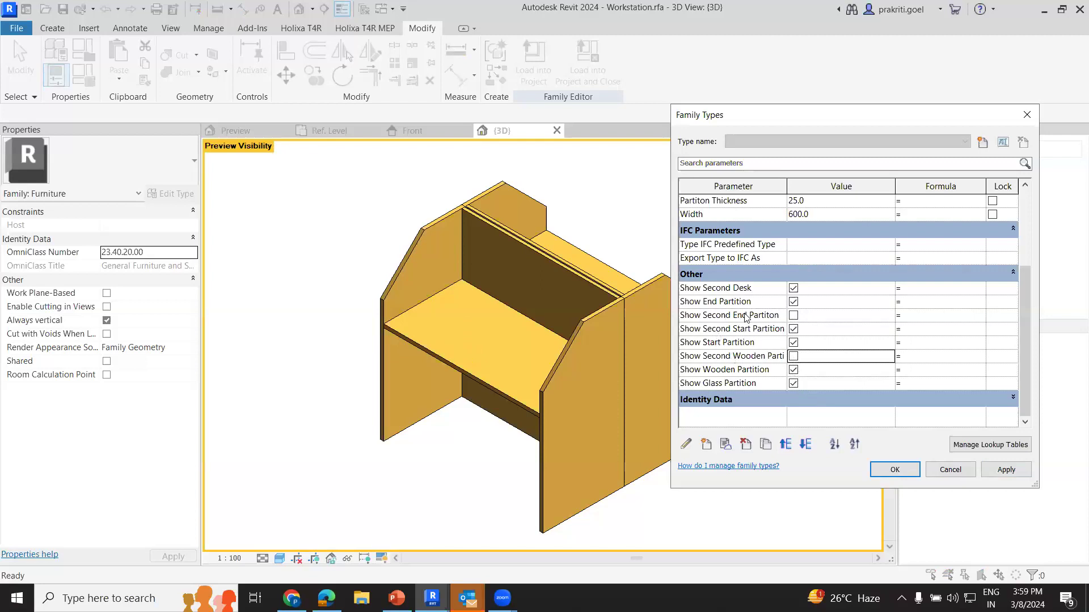
pyautogui.click(793, 331)
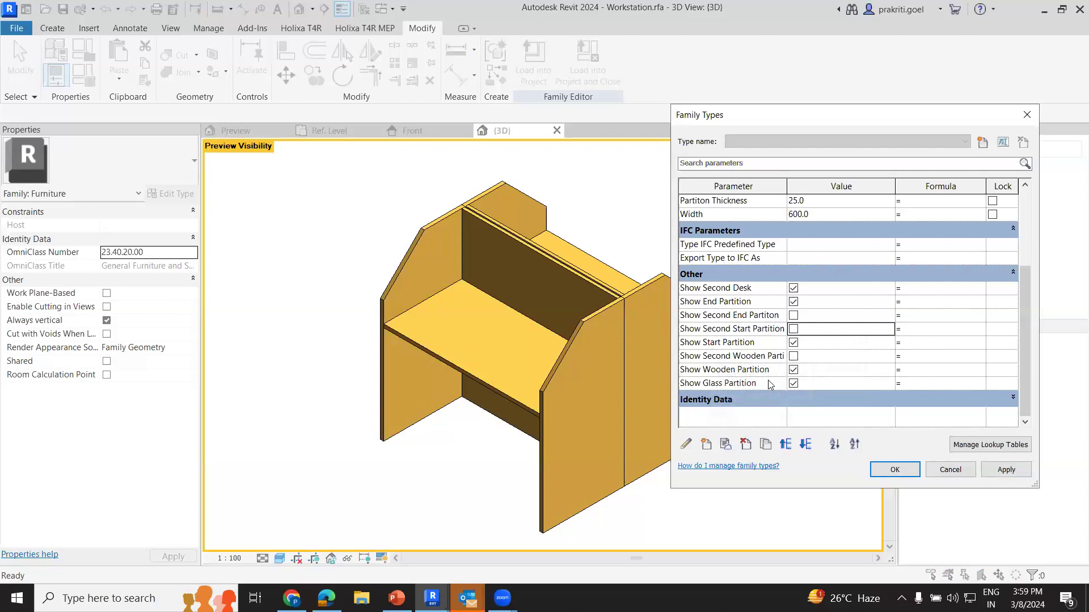
pyautogui.click(1005, 470)
pyautogui.click(793, 288)
pyautogui.click(1006, 470)
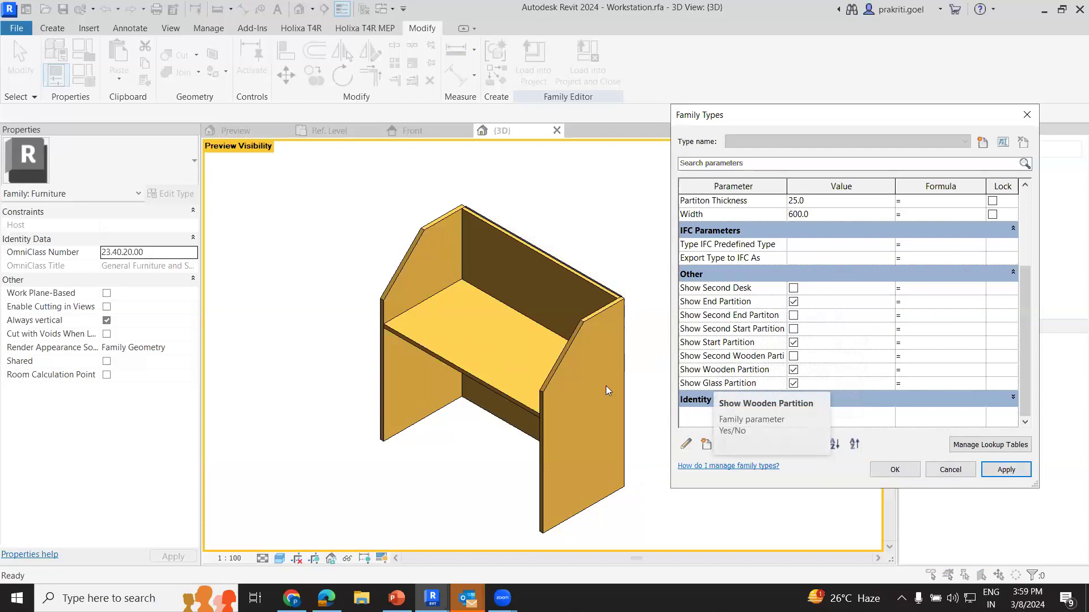
pyautogui.click(894, 469)
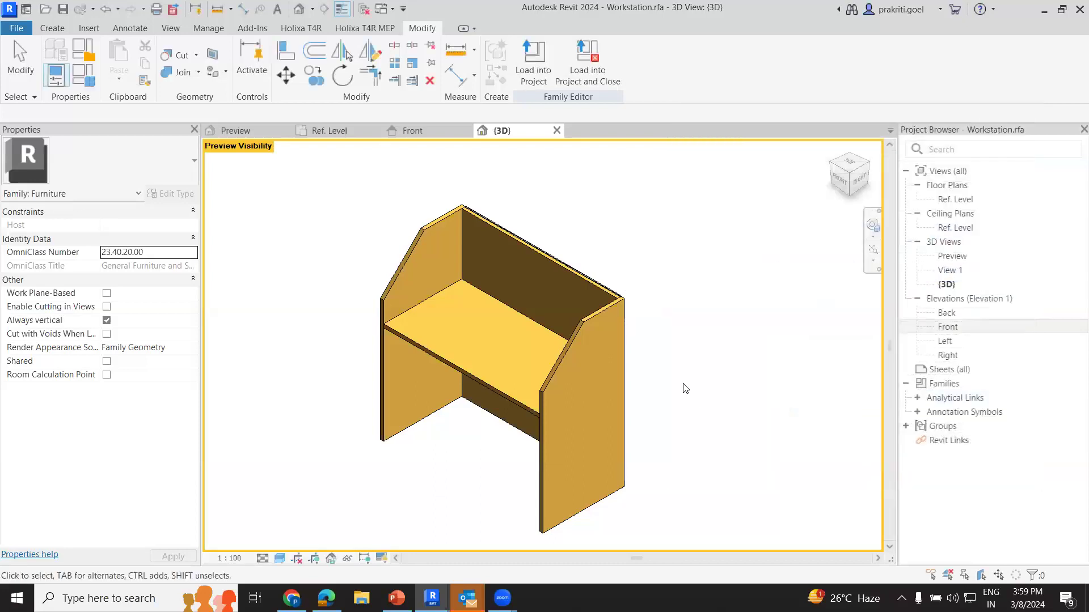
# - Select the right side panel and check the parameter association of its Visible property
pyautogui.click(602, 312)
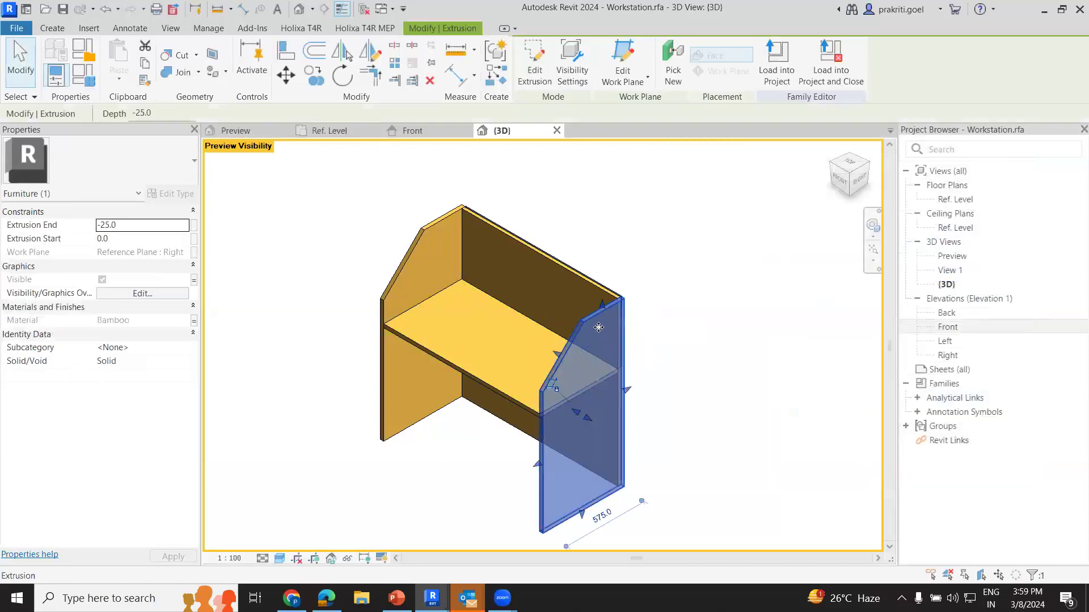
pyautogui.click(194, 281)
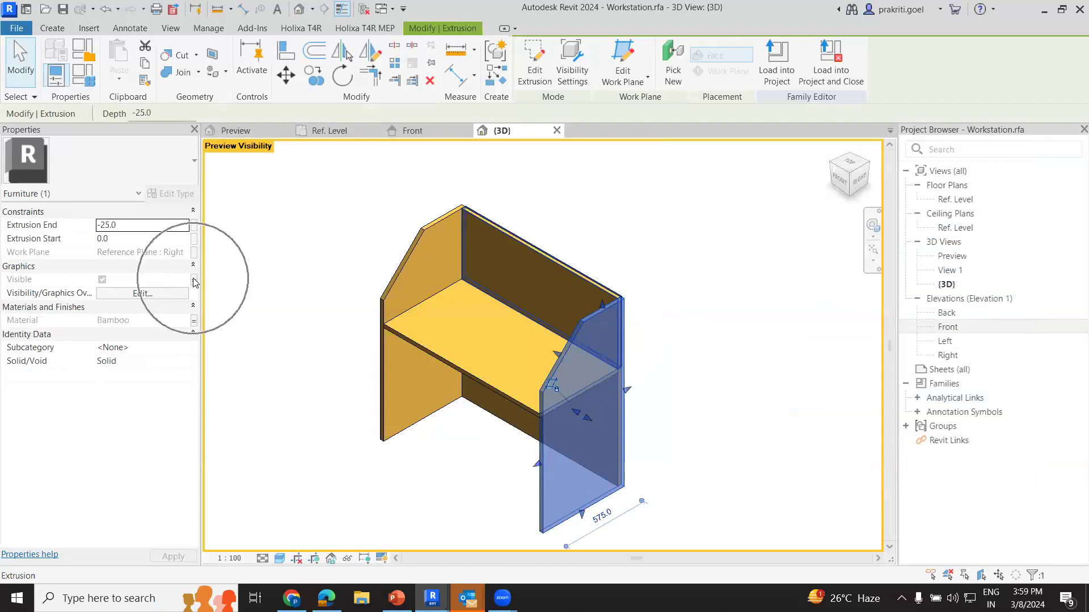
# - In Family Types, turn off Show Wooden Partition, turn on the second desk and the second end, start and wooden partitions, and apply
pyautogui.click(91, 82)
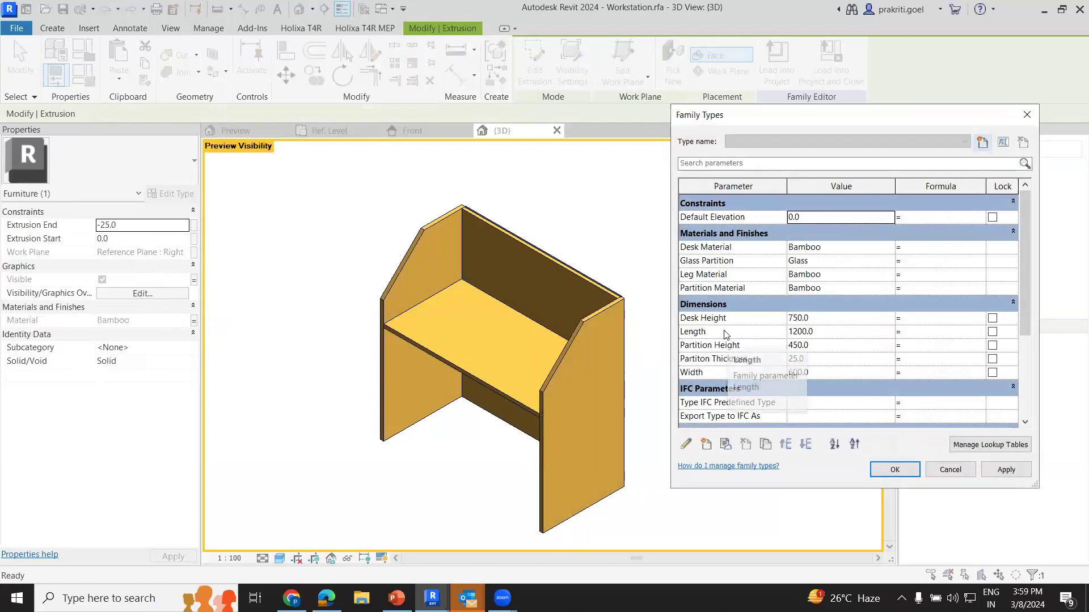
pyautogui.scroll(-4, 748, 344)
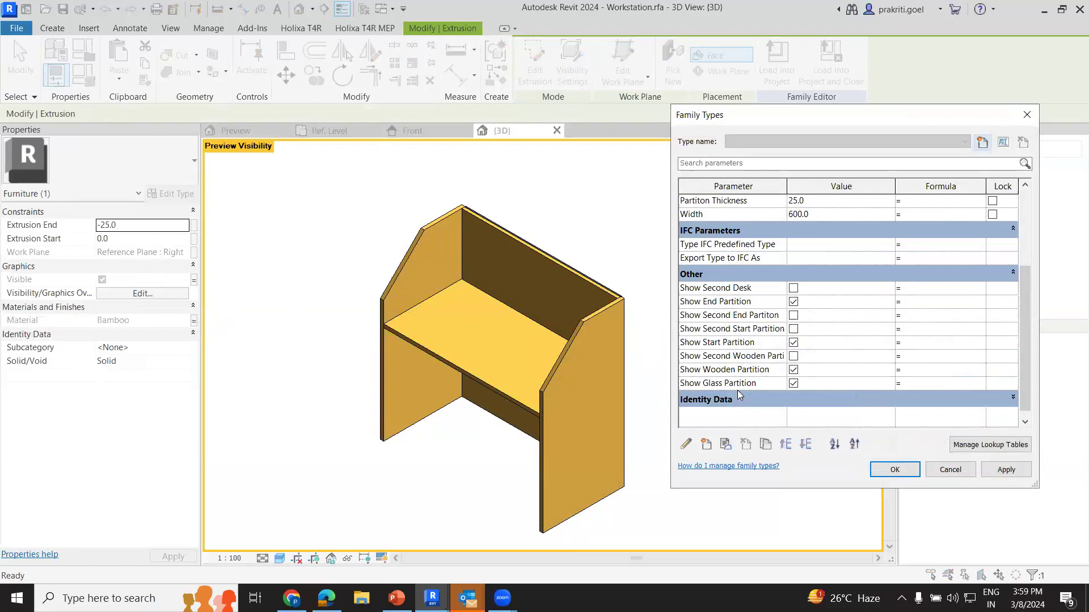
pyautogui.click(793, 384)
pyautogui.click(793, 383)
pyautogui.click(794, 369)
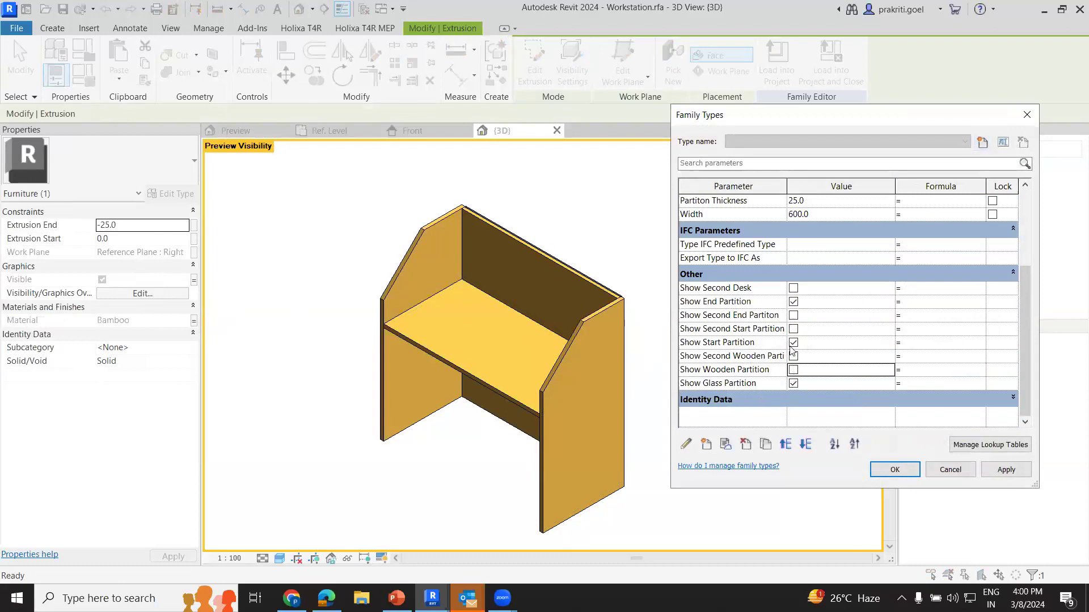
pyautogui.click(794, 356)
pyautogui.click(793, 329)
pyautogui.click(793, 316)
pyautogui.click(793, 288)
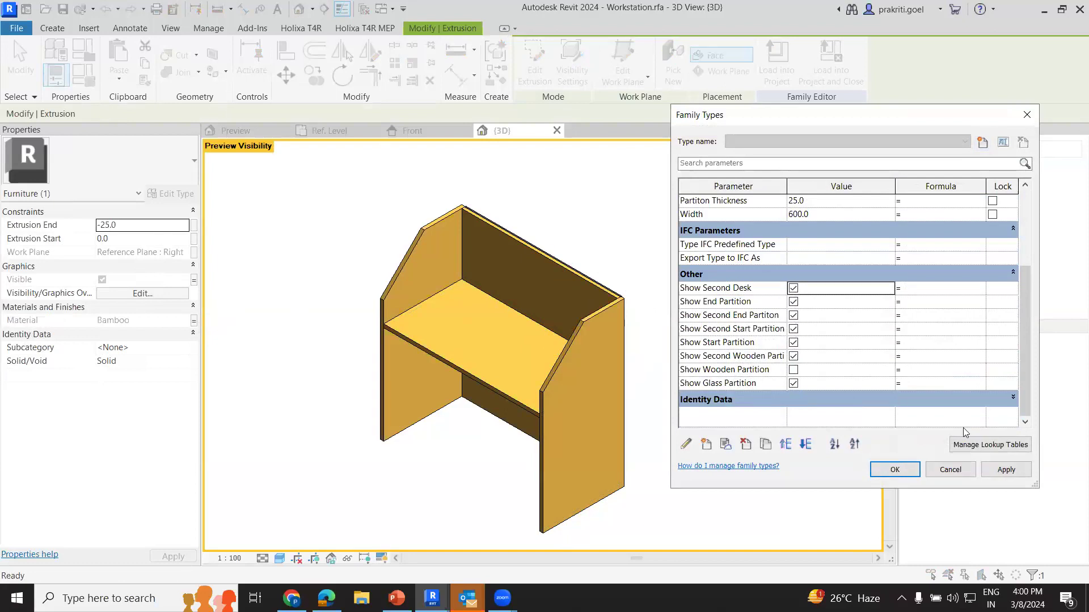
pyautogui.click(998, 472)
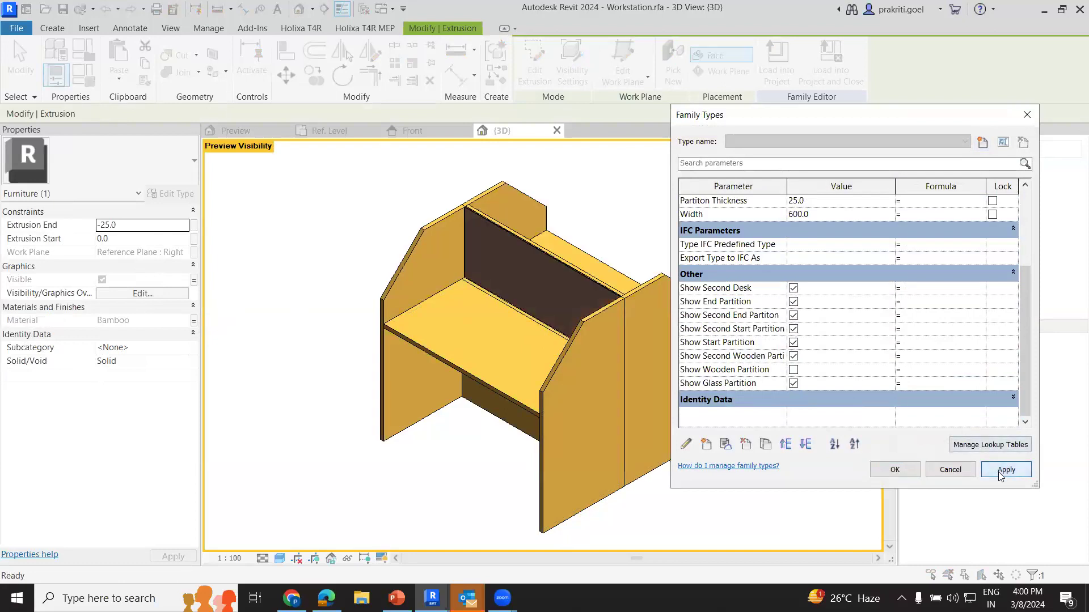
# - In Family Types, turn off Show Second Wooden Partition and apply, leaving the glass partition on
pyautogui.click(794, 356)
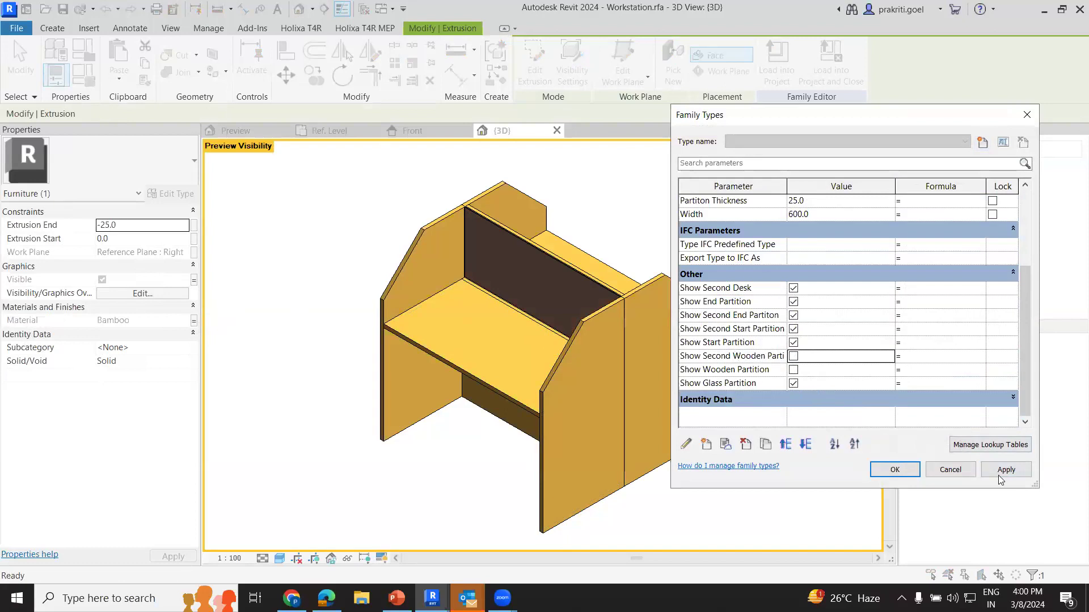
pyautogui.click(1010, 472)
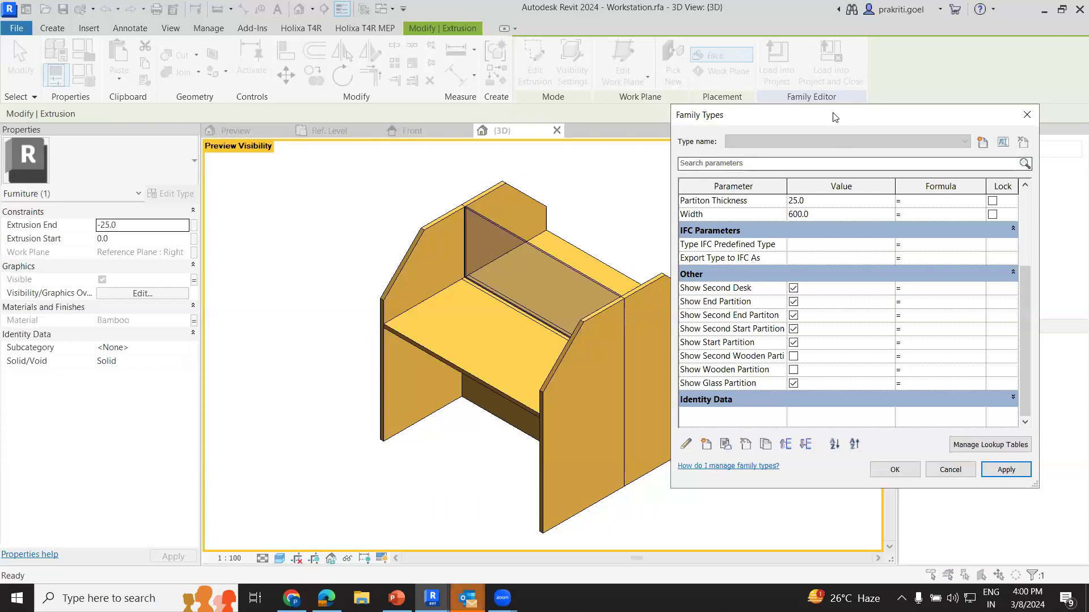
pyautogui.moveTo(834, 117); pyautogui.dragTo(733, 125)
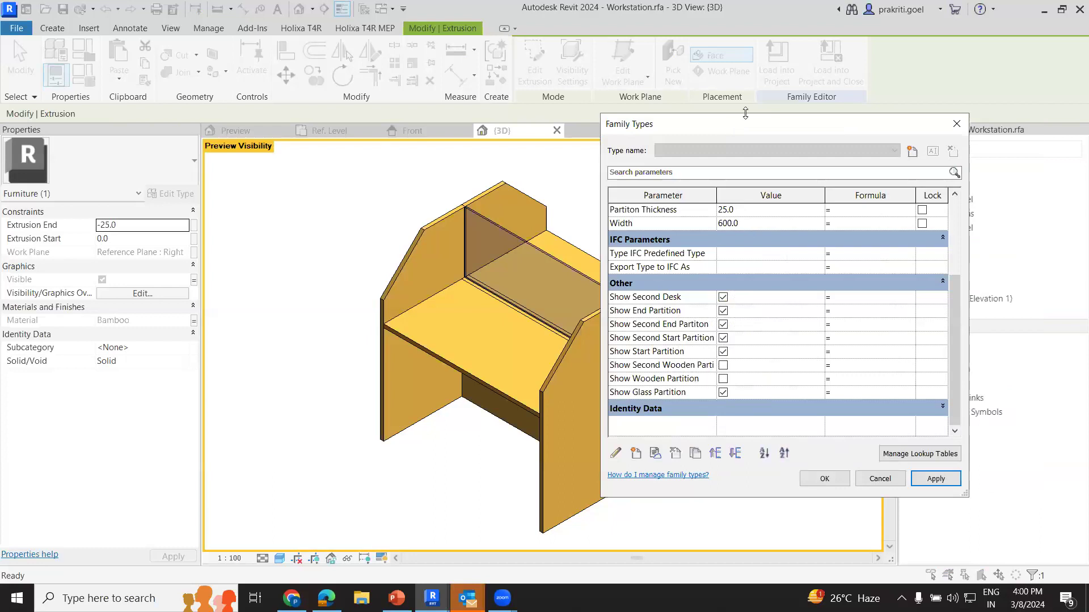
# - Create a new family type named Single Workstation
pyautogui.click(912, 151)
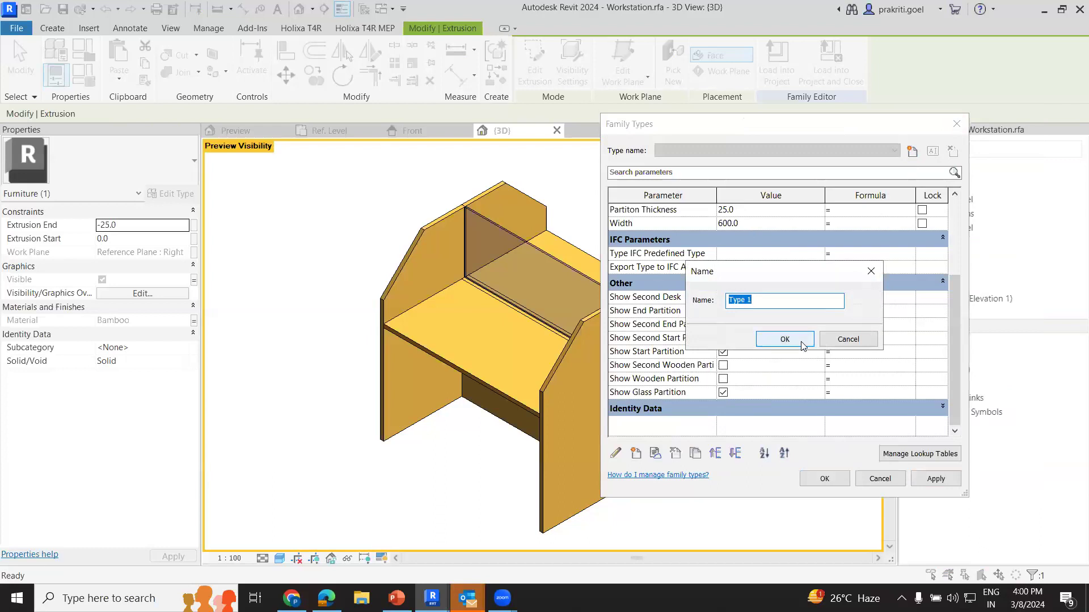
pyautogui.write('Single Workstation')
pyautogui.click(794, 340)
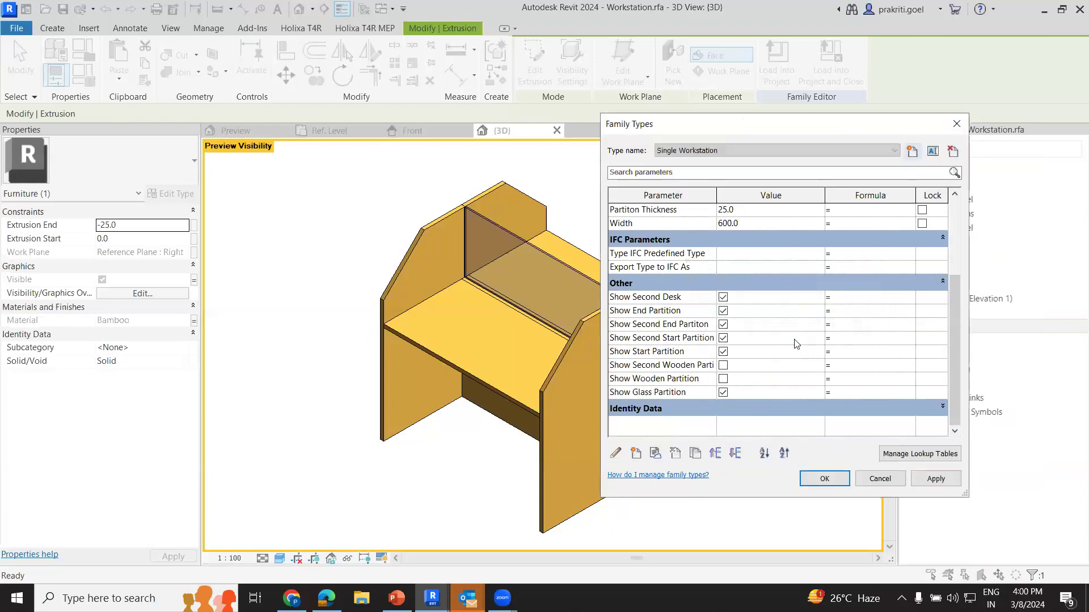
# - For the Single Workstation type, turn off every Show parameter except Show Wooden Partition, which is turned on, and apply
pyautogui.click(725, 391)
pyautogui.click(723, 352)
pyautogui.click(723, 338)
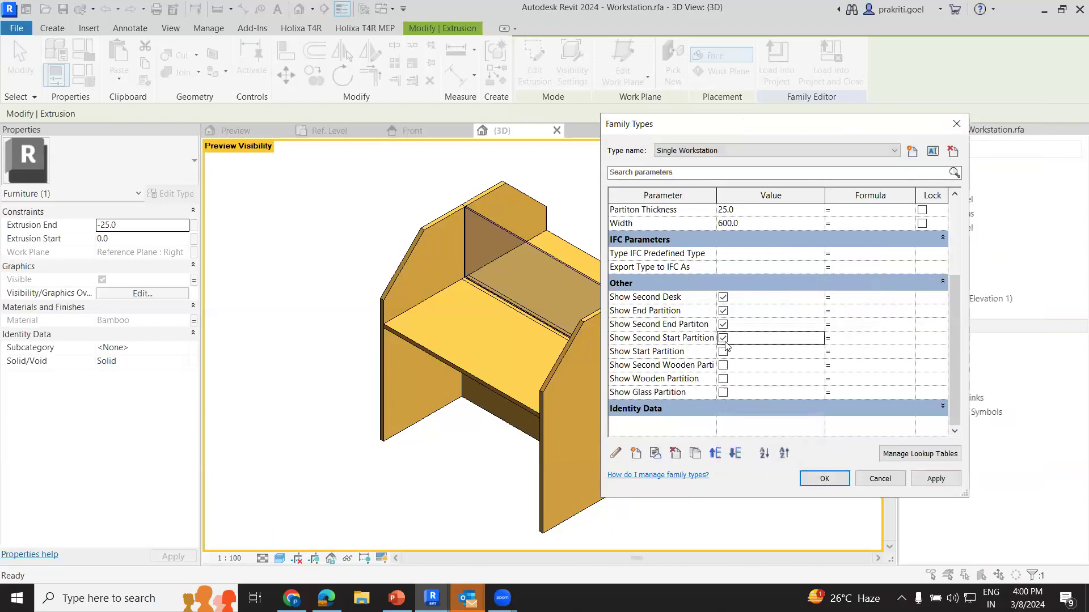
pyautogui.click(723, 324)
pyautogui.click(723, 311)
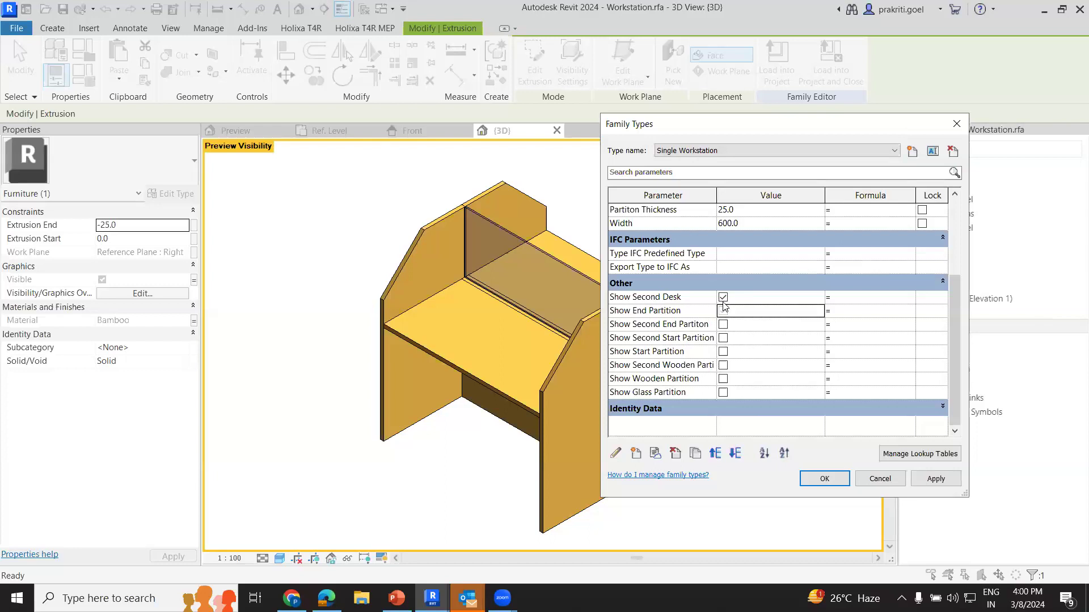
pyautogui.click(937, 480)
pyautogui.click(729, 300)
pyautogui.click(936, 479)
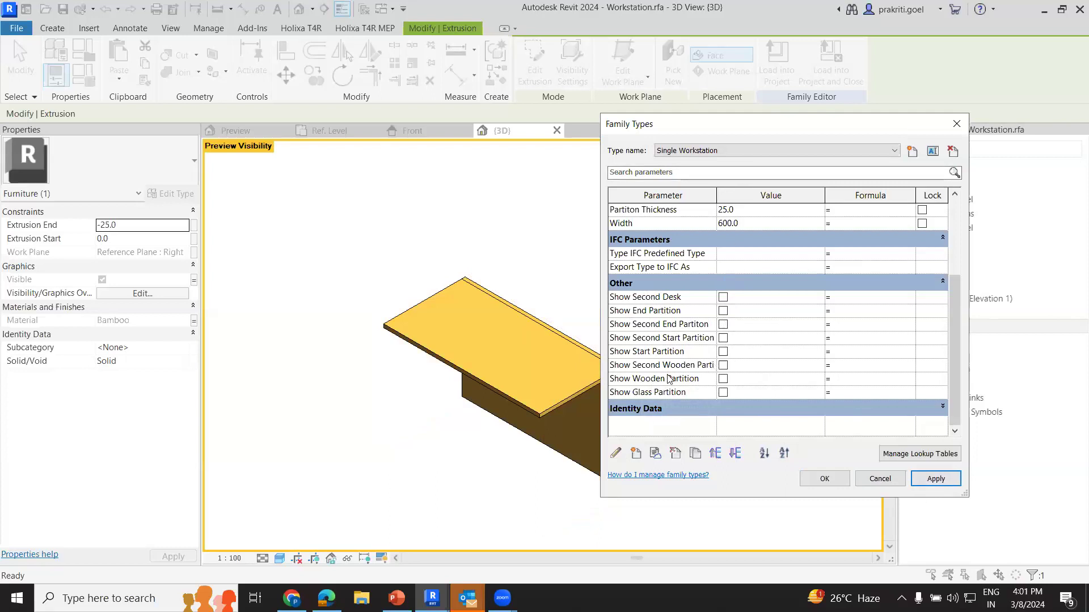
pyautogui.click(723, 379)
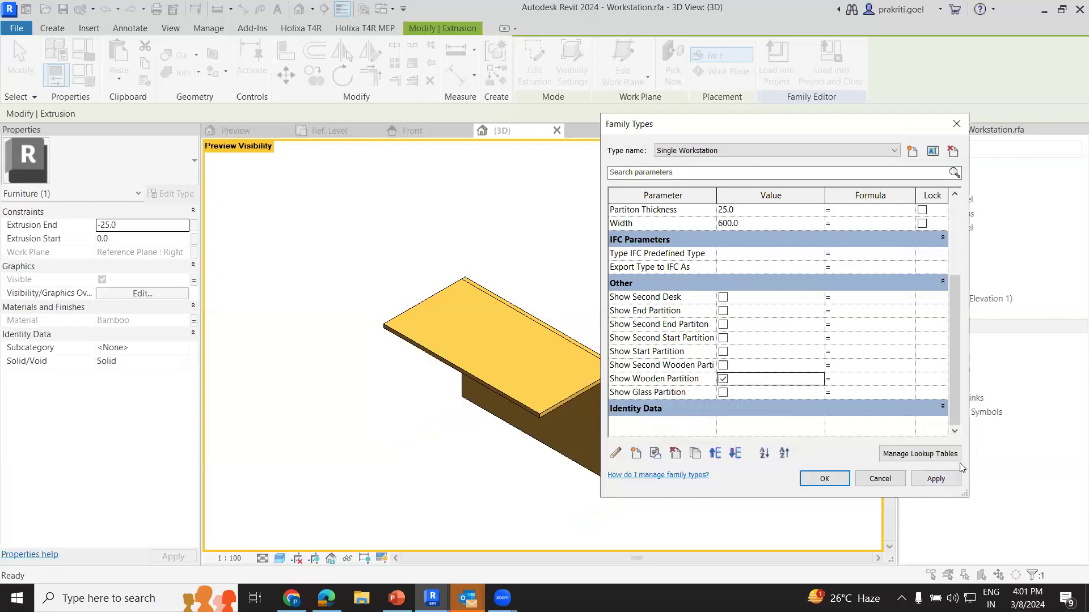
pyautogui.click(936, 478)
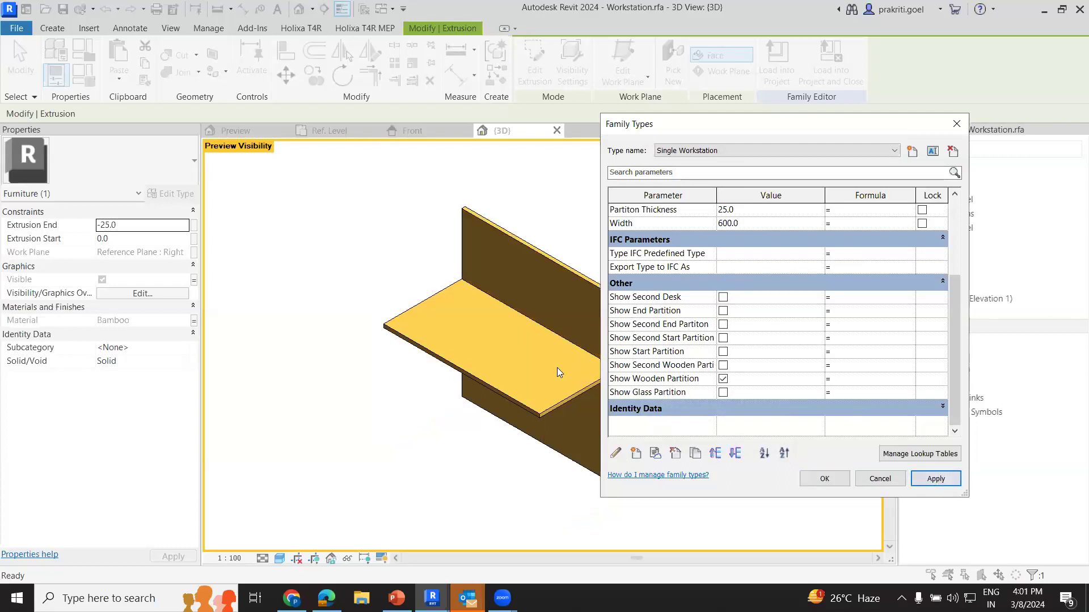
# - Create the family type Single Workstation with Start Partition, turn on its Show Start Partition parameter, and apply
pyautogui.click(912, 151)
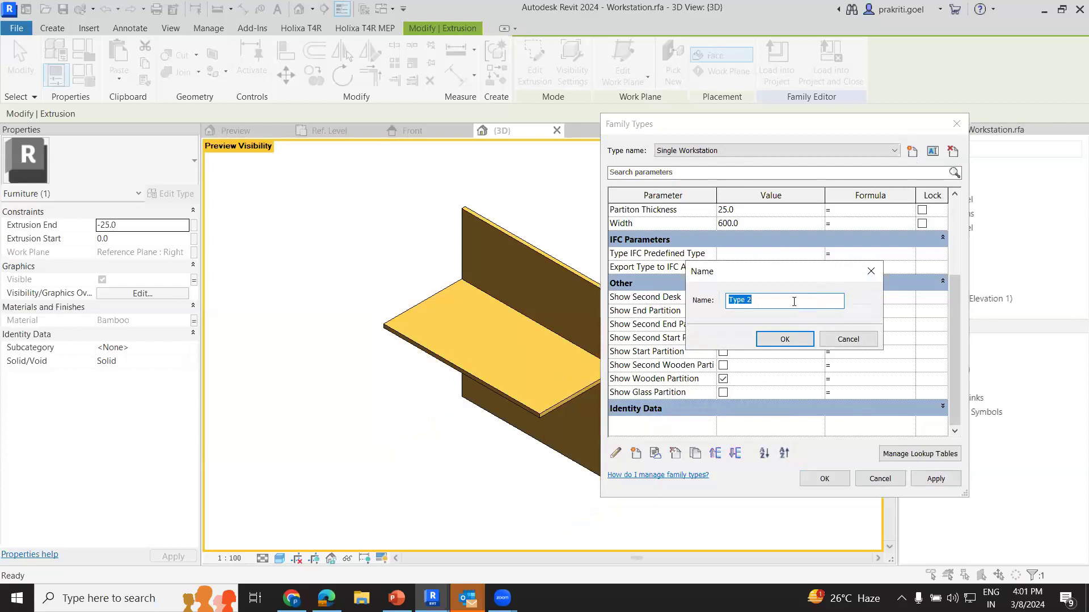
pyautogui.write('Singl')
pyautogui.write('e Works')
pyautogui.write('tation ')
pyautogui.write('with Sta')
pyautogui.write('rt Par')
pyautogui.write('tition')
pyautogui.click(785, 339)
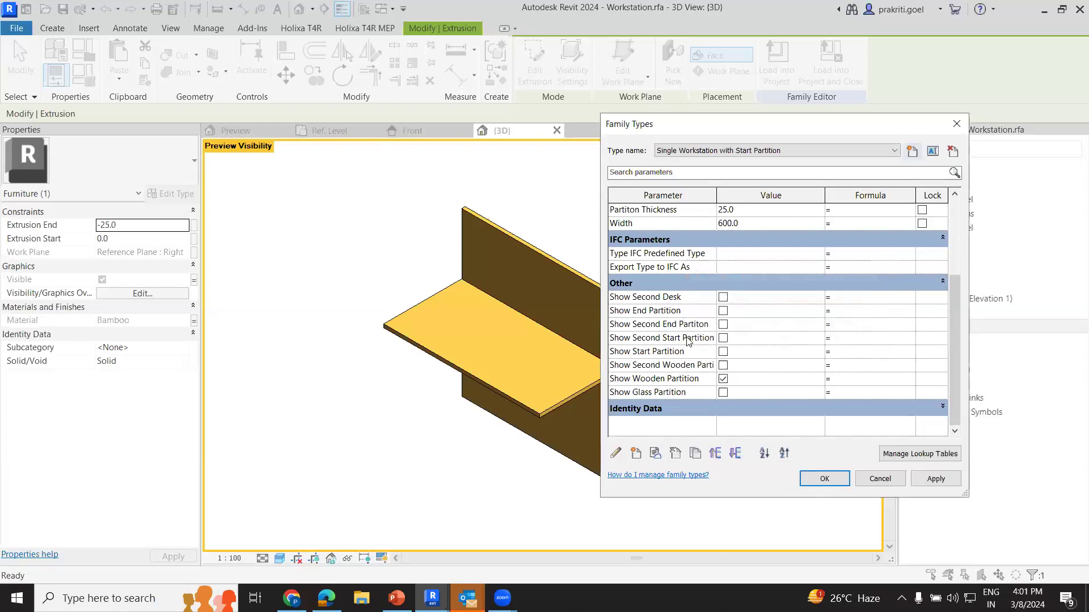
pyautogui.click(724, 351)
pyautogui.click(917, 480)
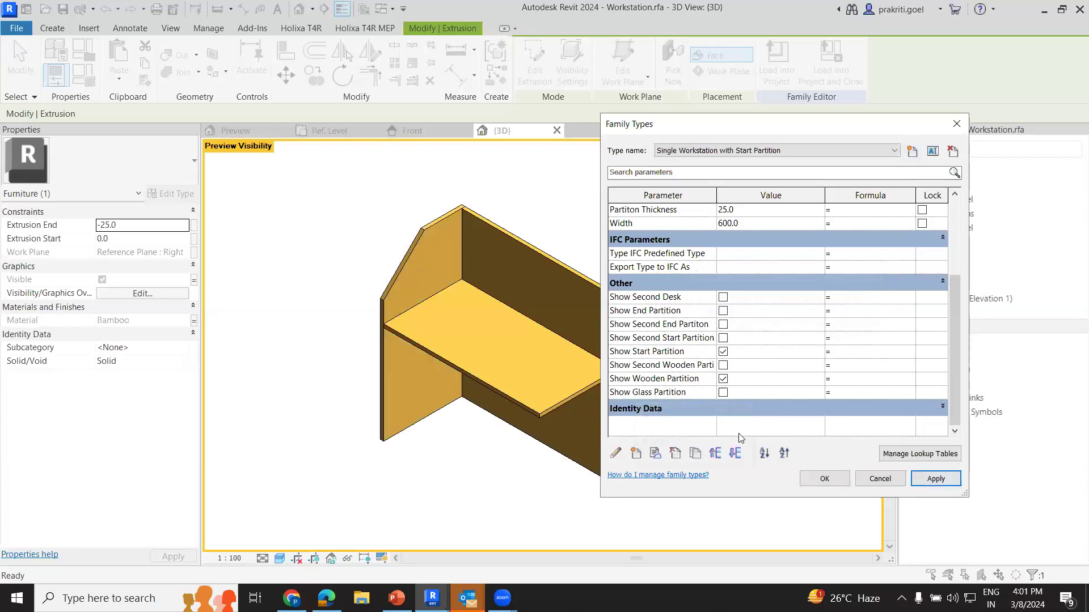
# - Create a new family type named Single Workstation with End Partition
pyautogui.click(912, 151)
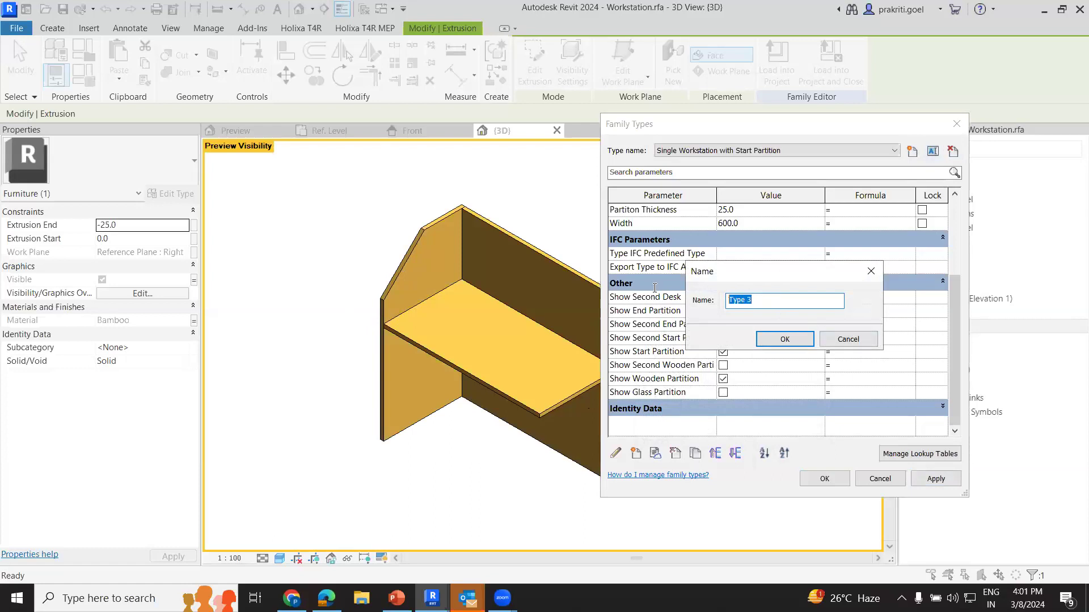
pyautogui.write('Sing')
pyautogui.write('le Worksta')
pyautogui.write('tion ')
pyautogui.write('with ')
pyautogui.write('End ')
pyautogui.write('Partion')
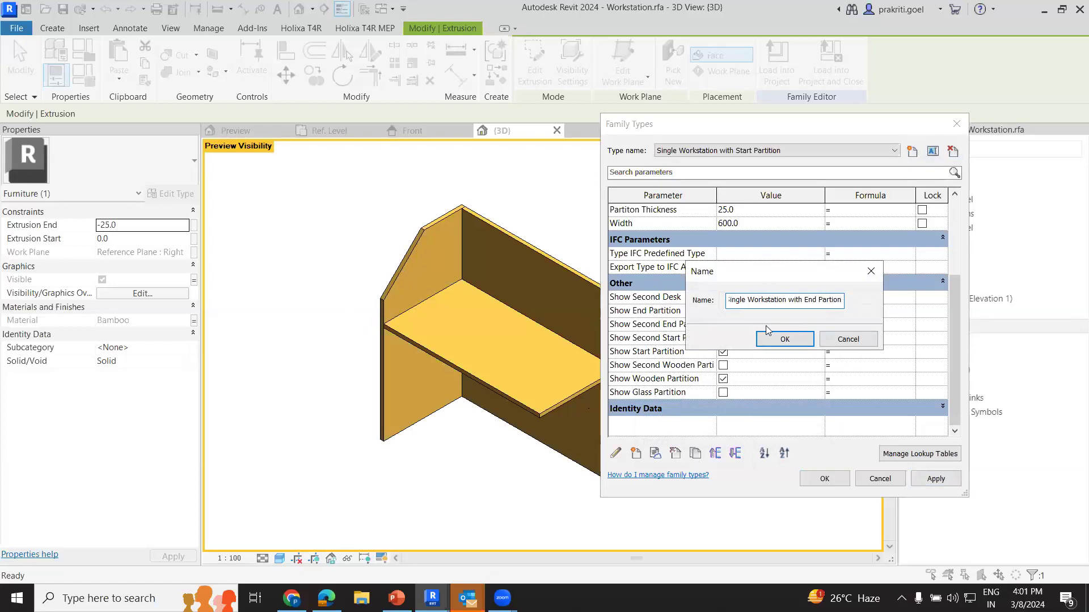
pyautogui.click(830, 297)
pyautogui.write('it')
pyautogui.click(785, 340)
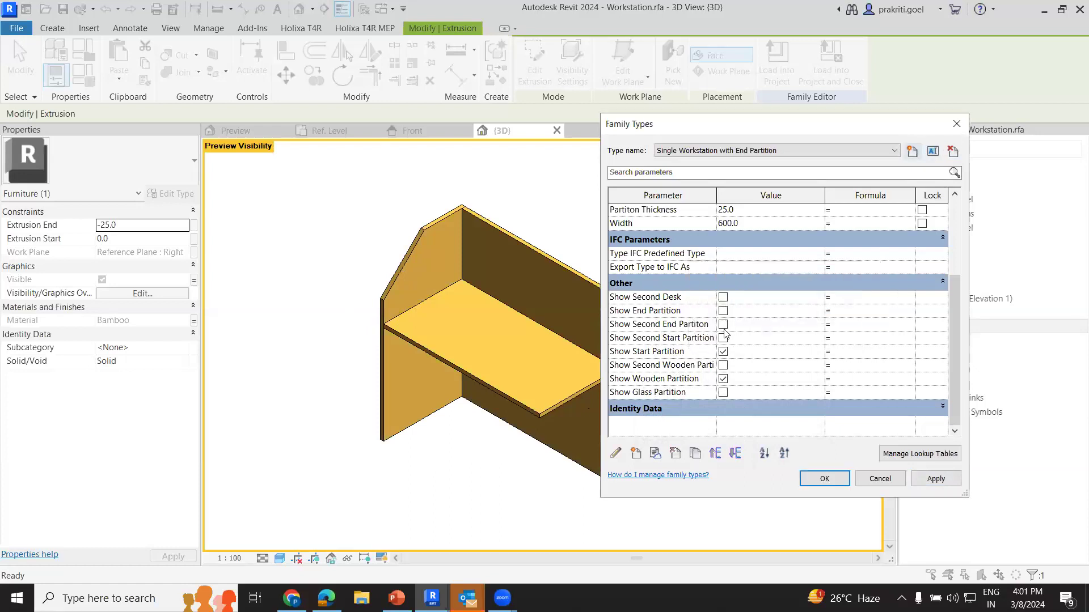
# - For the end-partition type, turn on Show End Partition, turn off Show Start Partition, and apply
pyautogui.click(723, 311)
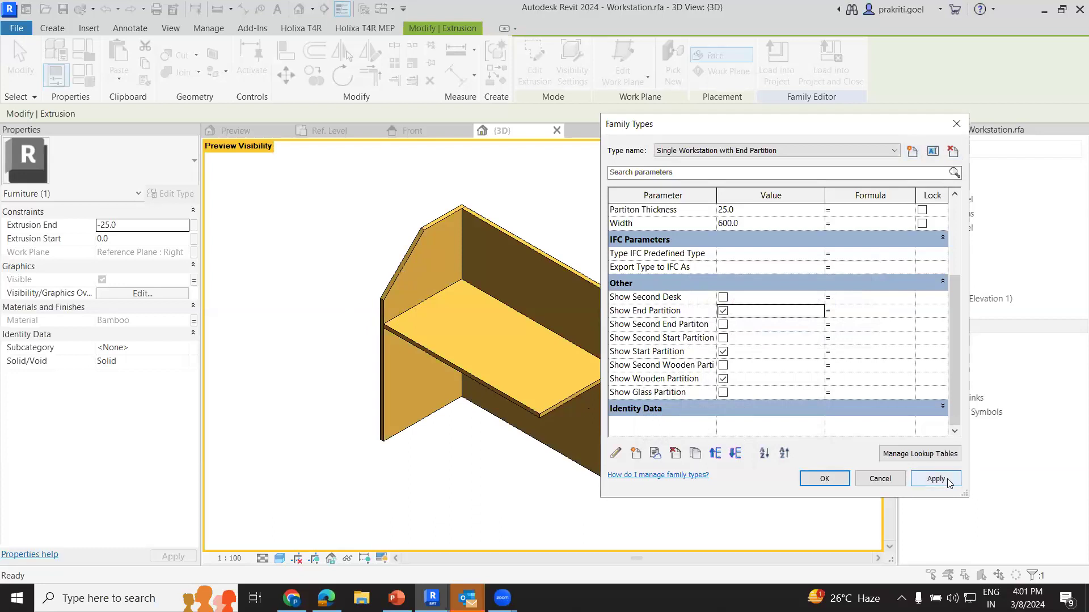
pyautogui.click(723, 352)
pyautogui.click(945, 481)
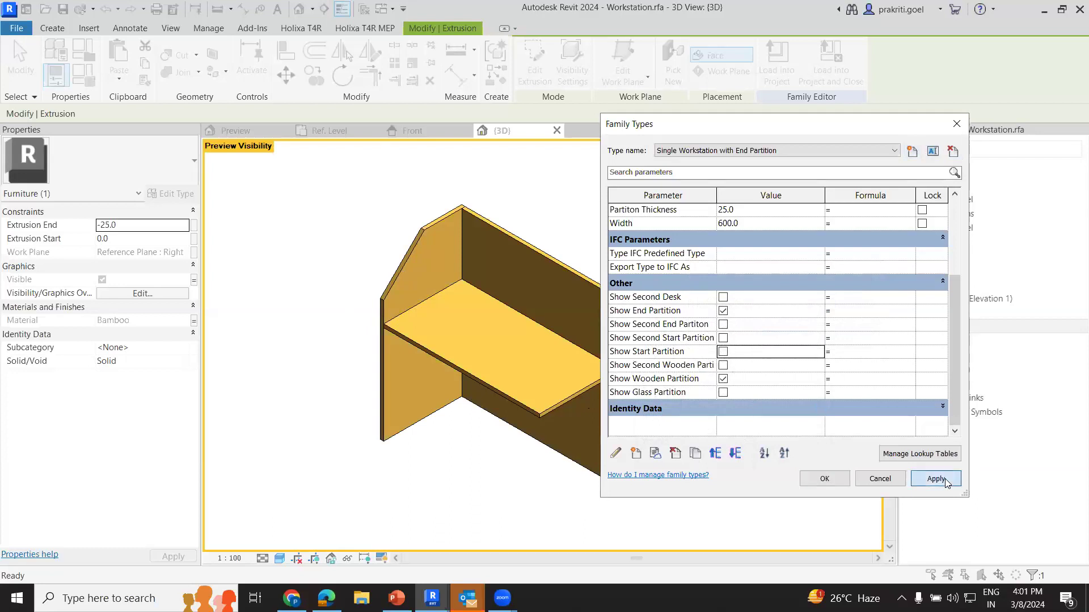
# - Create a new family type named Single Workstation with Both Partition
pyautogui.click(911, 151)
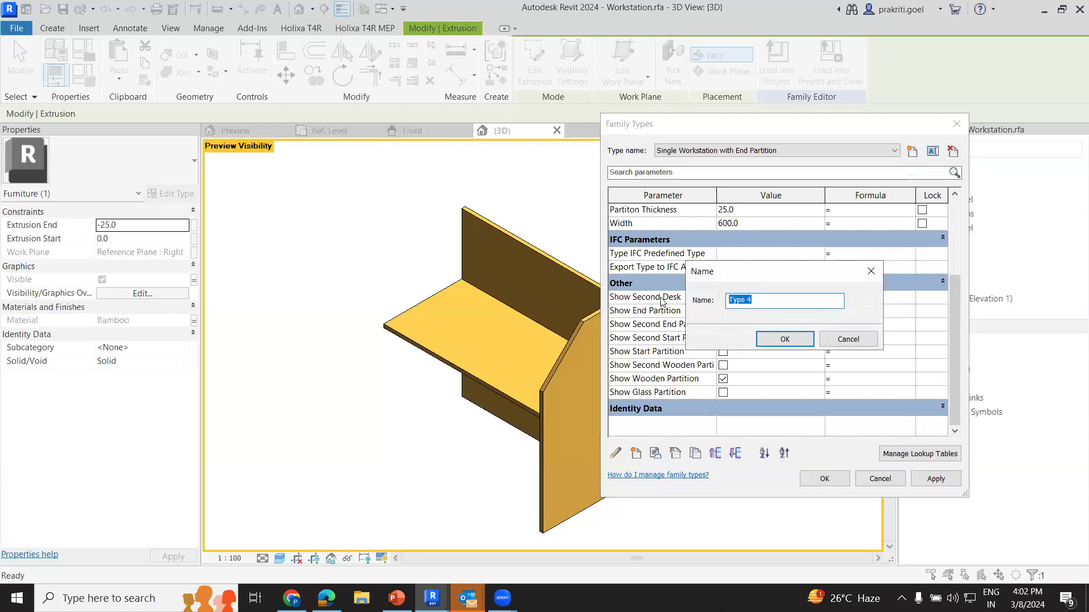
pyautogui.write('Si')
pyautogui.write('ng')
pyautogui.write('le Worksta')
pyautogui.write('tion ')
pyautogui.write('with ')
pyautogui.write('Both')
pyautogui.write(' Partion')
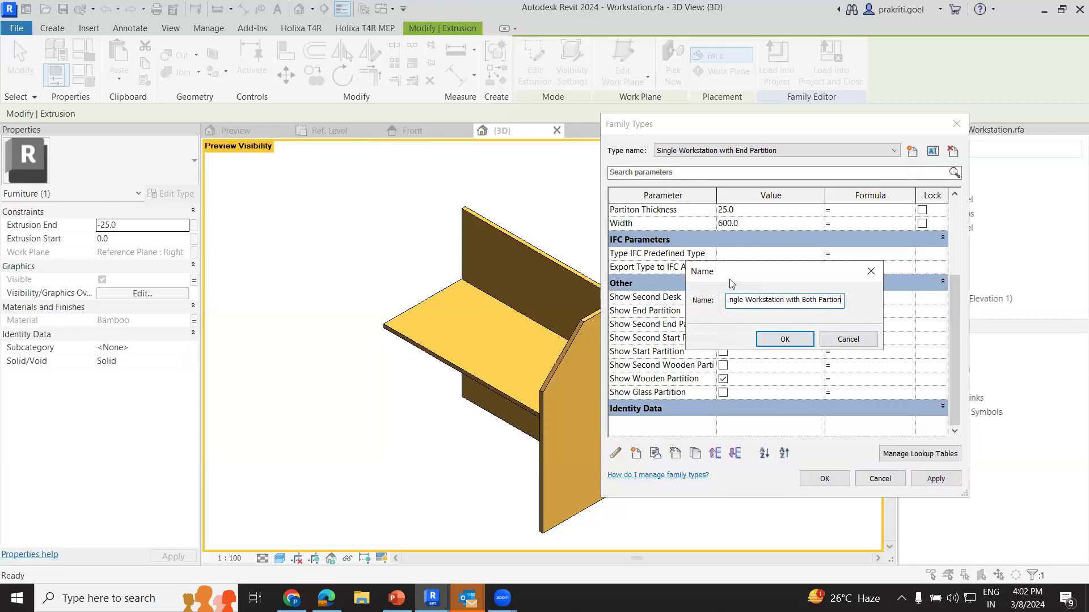
pyautogui.click(831, 300)
pyautogui.write('ti')
pyautogui.click(777, 339)
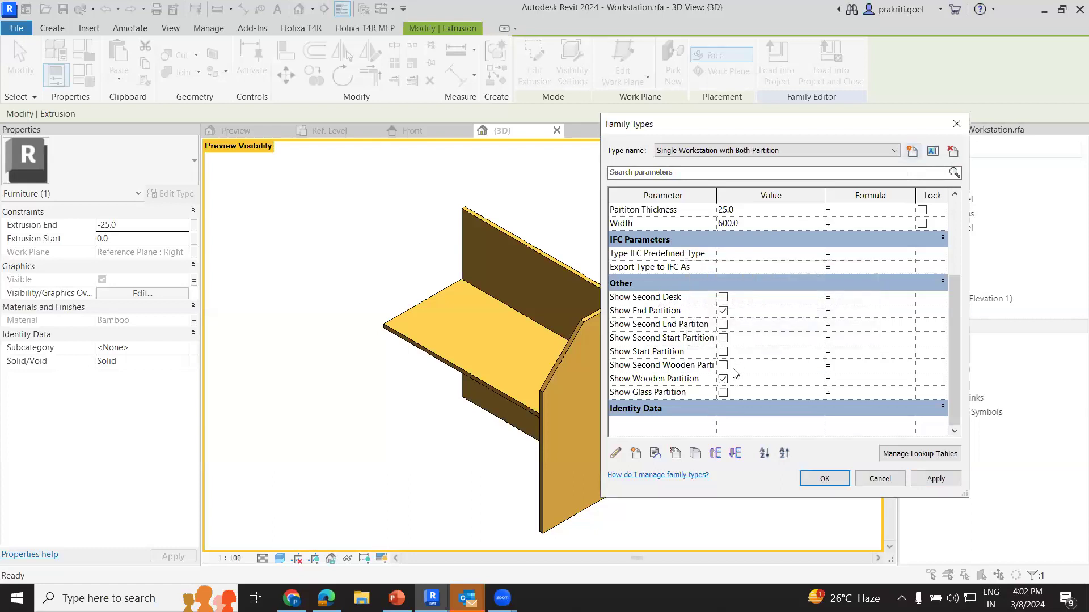
# - Turn on Show Start Partition for the both-partition type, apply it, and close Family Types
pyautogui.click(723, 351)
pyautogui.click(927, 478)
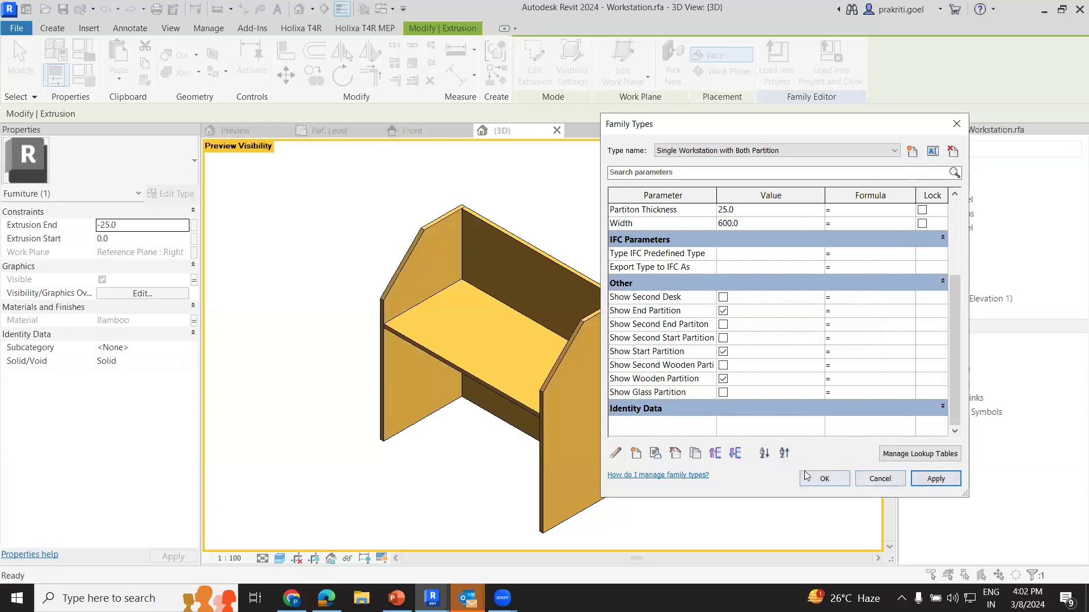
pyautogui.click(823, 479)
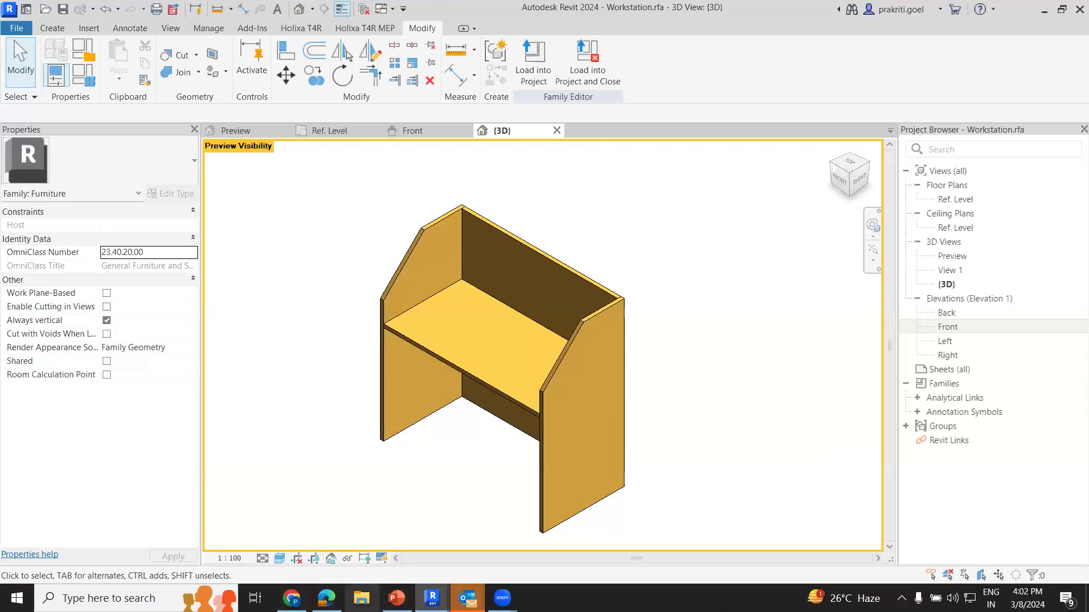
# - Switch to File Explorer, locate Workstation.rfa in its Documents folder, and open its properties to check the file size
pyautogui.click(362, 597)
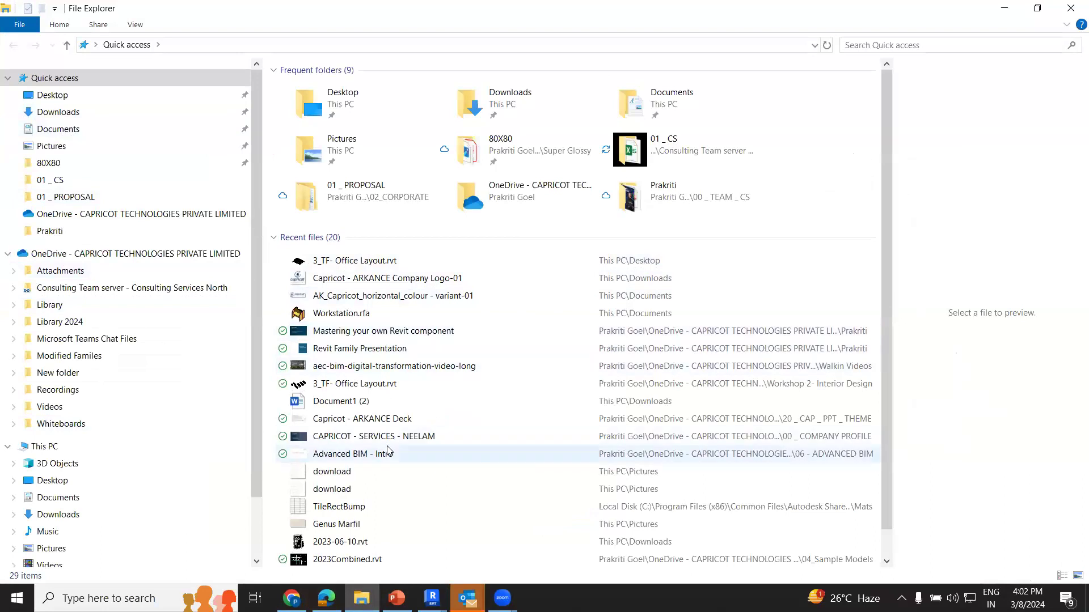
pyautogui.scroll(-1, 384, 438)
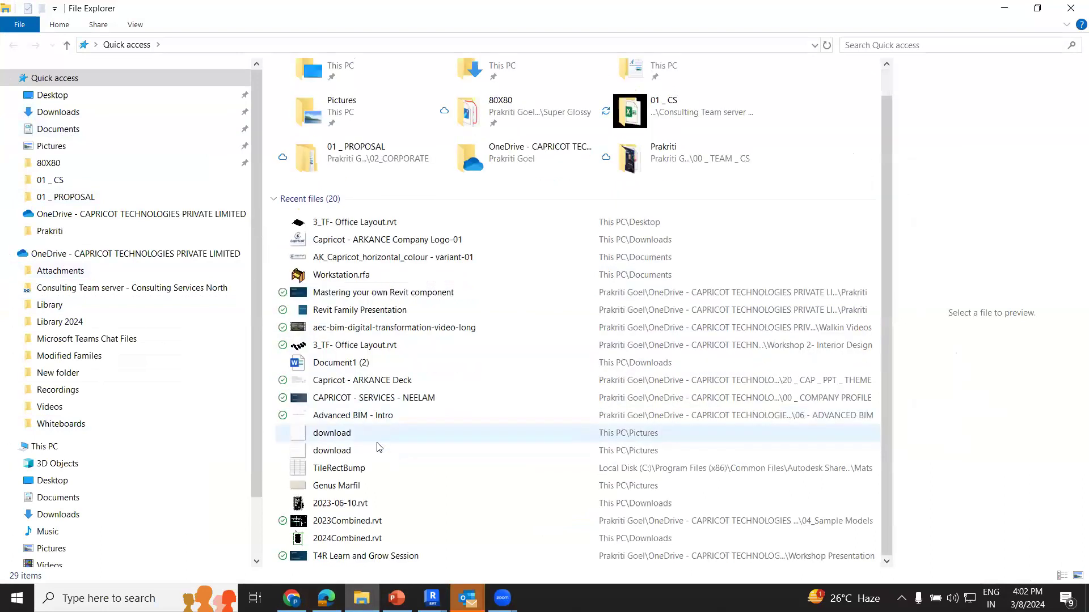
pyautogui.click(333, 273)
pyautogui.rightClick(334, 271)
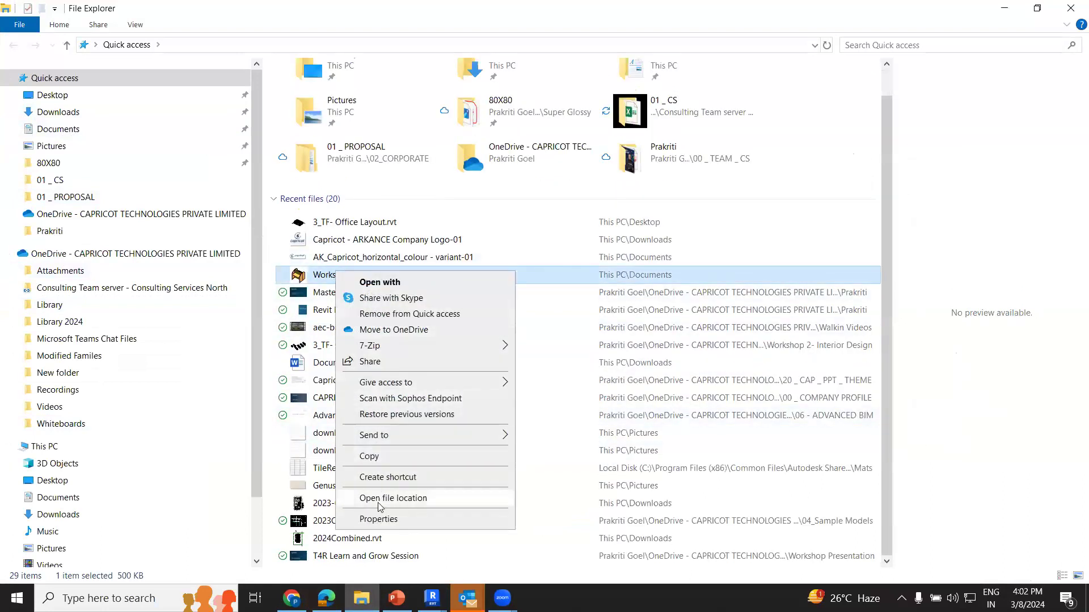
pyautogui.click(377, 502)
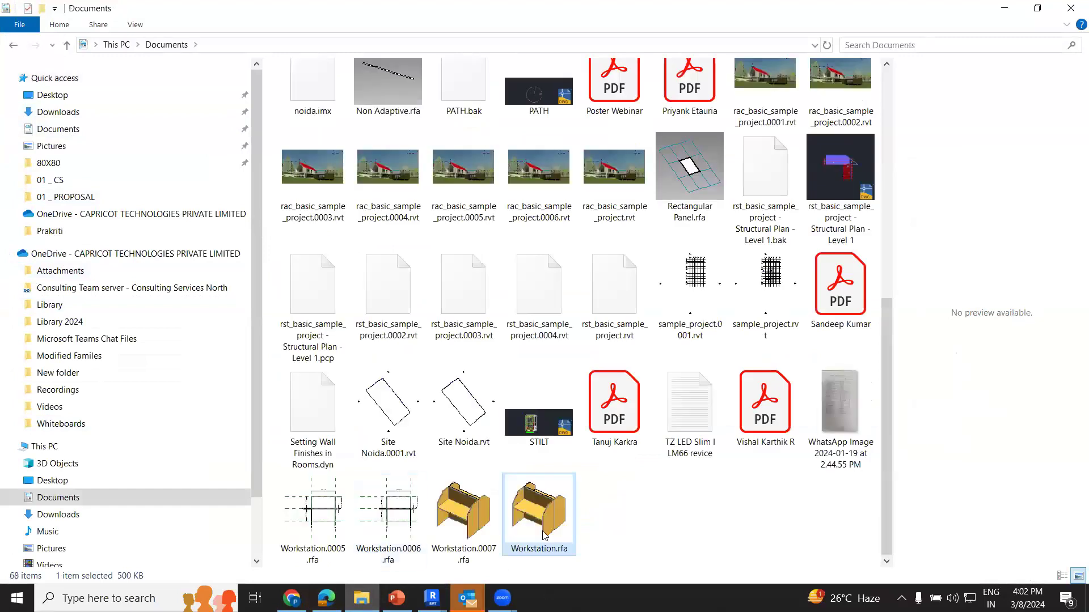
pyautogui.rightClick(543, 533)
pyautogui.click(578, 522)
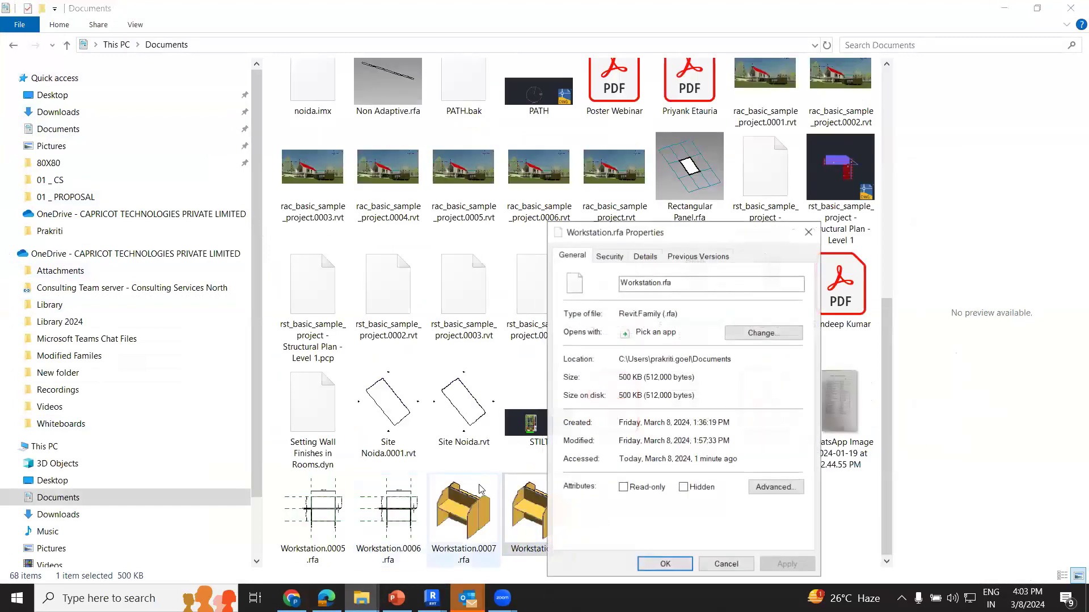
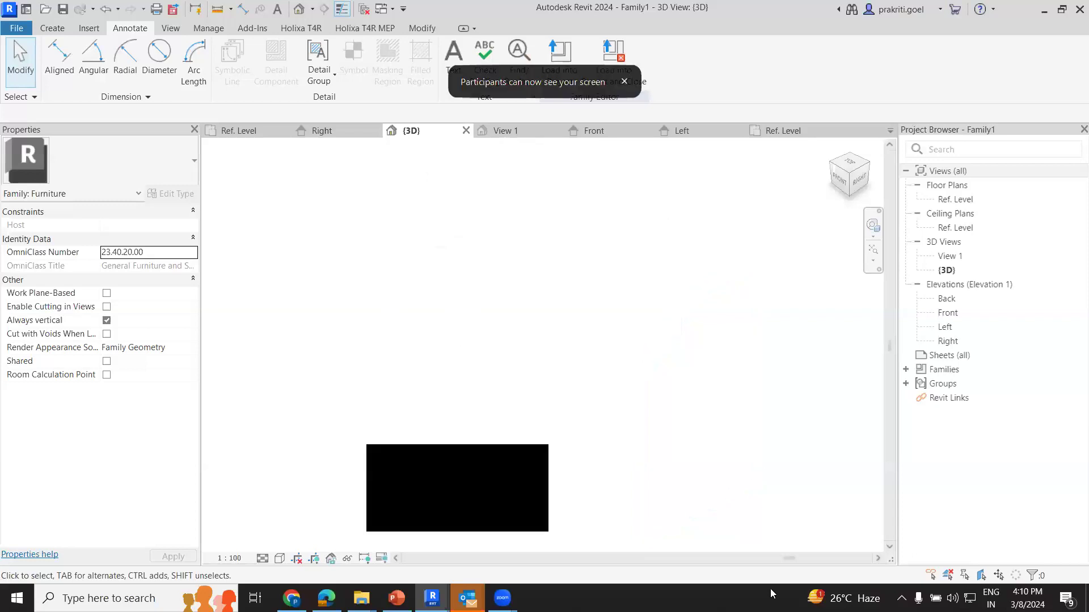
# - Set the 3D view of Family1 to the Consistent Colors visual style
pyautogui.click(280, 558)
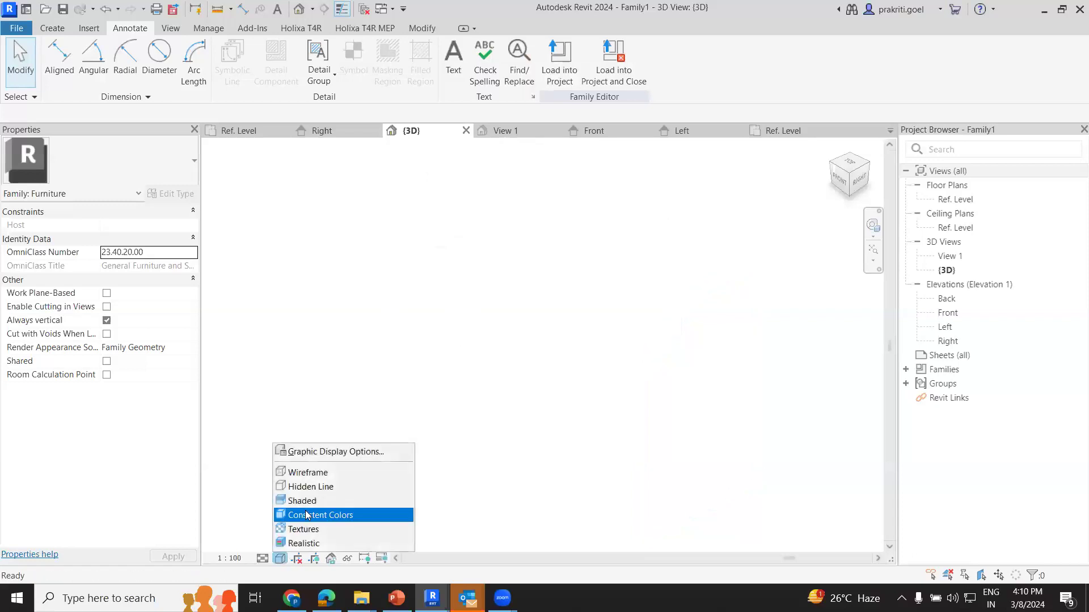
pyautogui.click(340, 515)
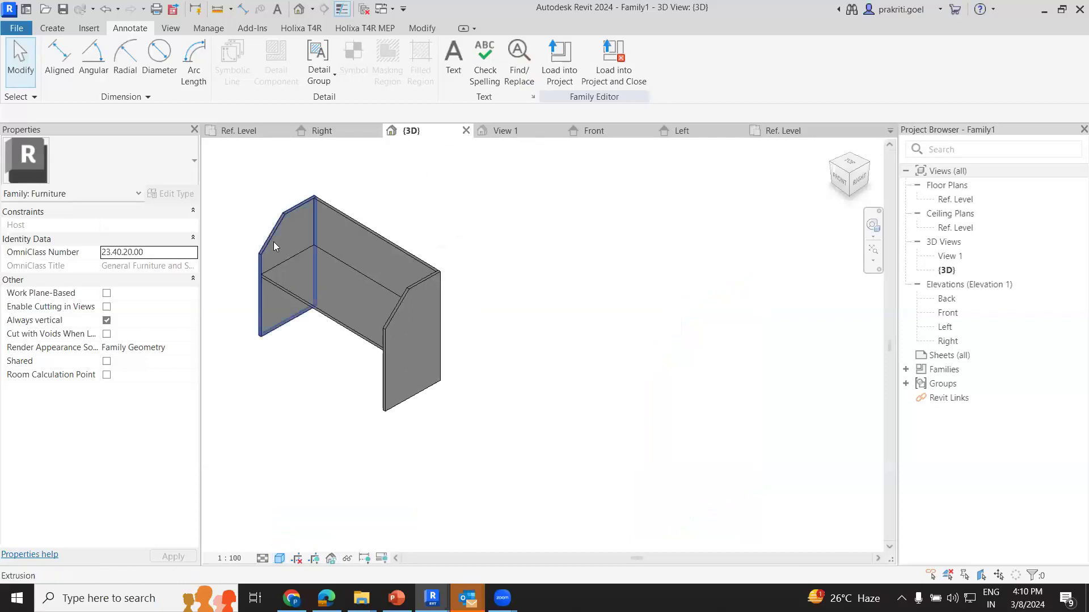
pyautogui.moveTo(358, 366); pyautogui.dragTo(404, 226, button='middle')
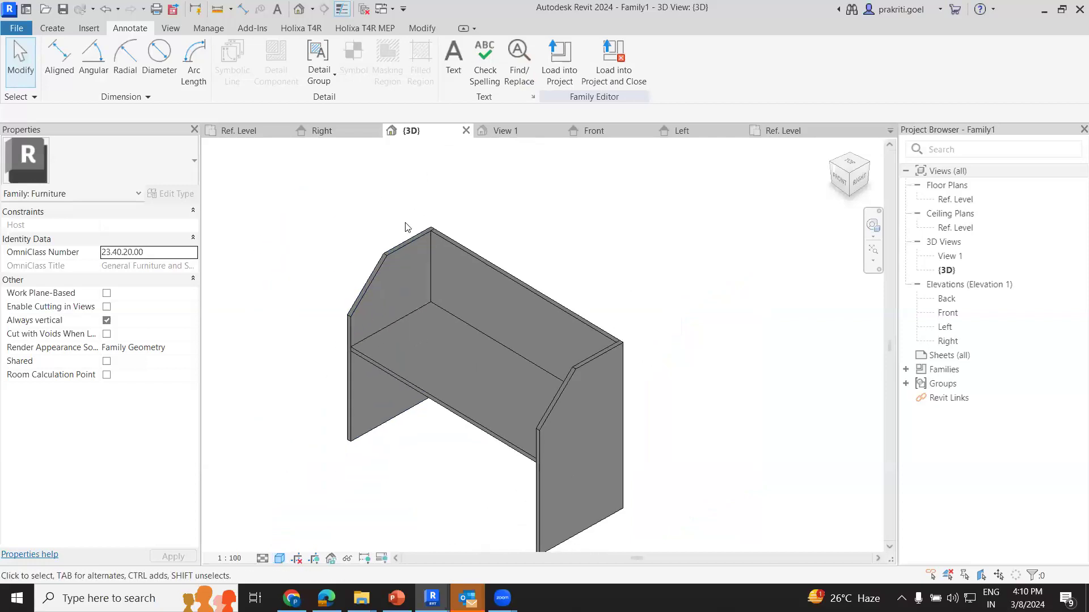
# - Open the material choices for the side partition on the Left reference plane and search for walnut
pyautogui.click(398, 267)
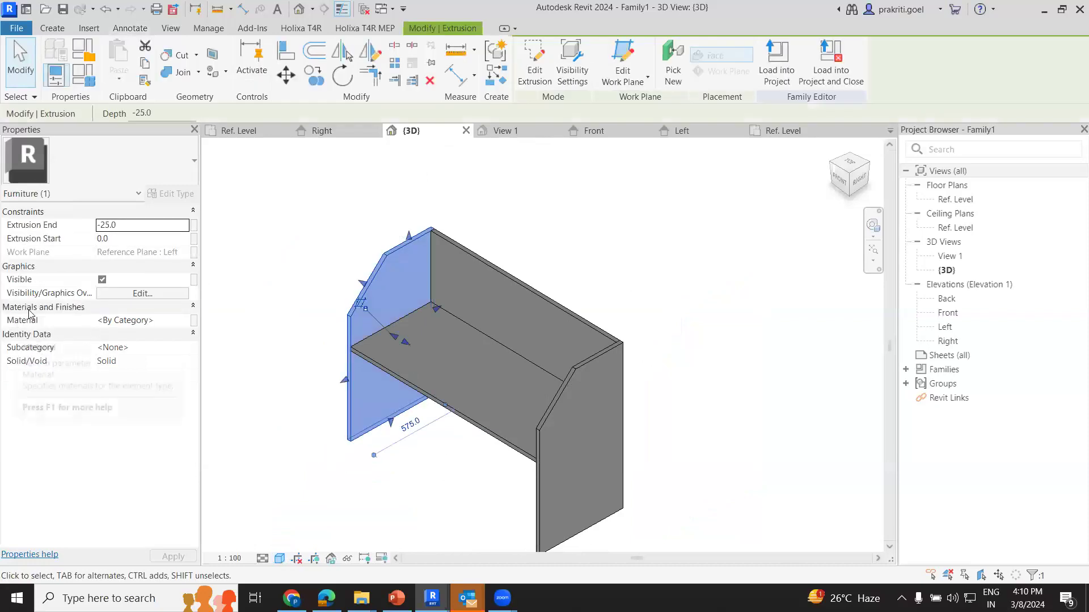
pyautogui.click(148, 321)
pyautogui.click(184, 320)
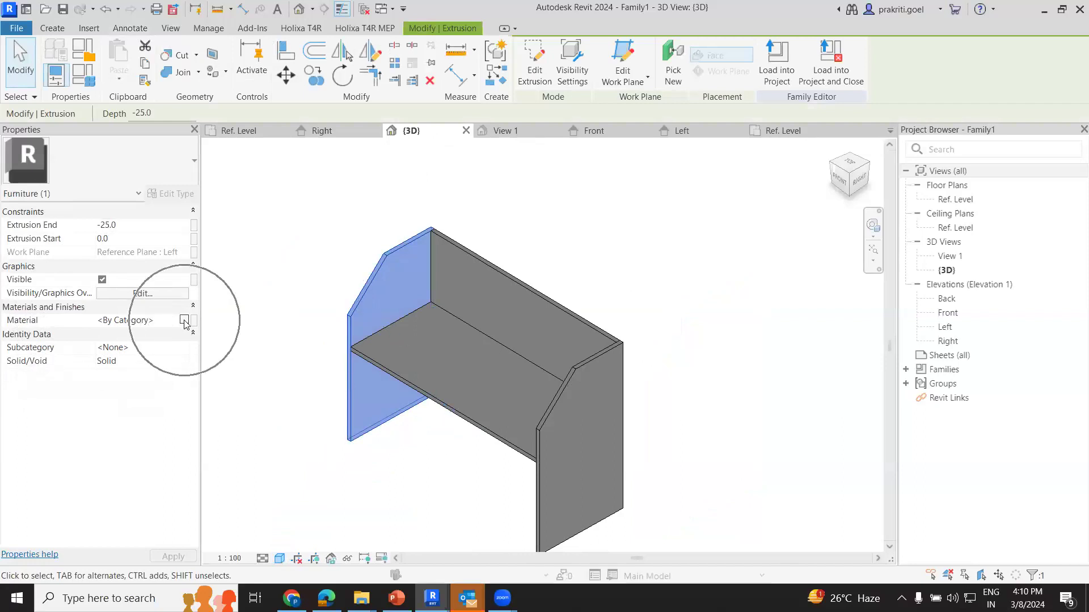
pyautogui.click(194, 323)
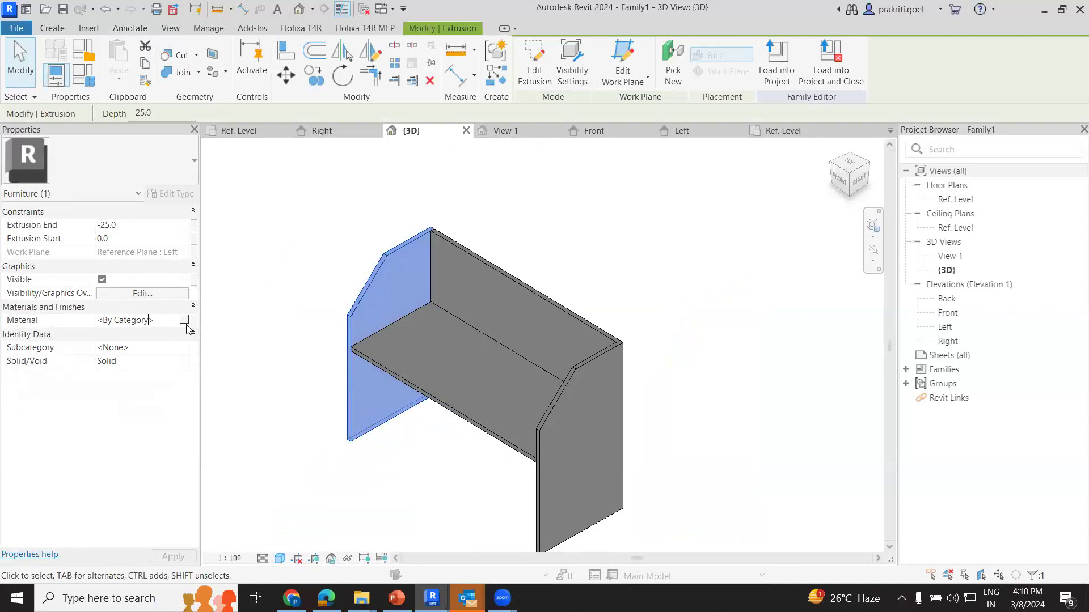
pyautogui.click(185, 320)
pyautogui.click(183, 321)
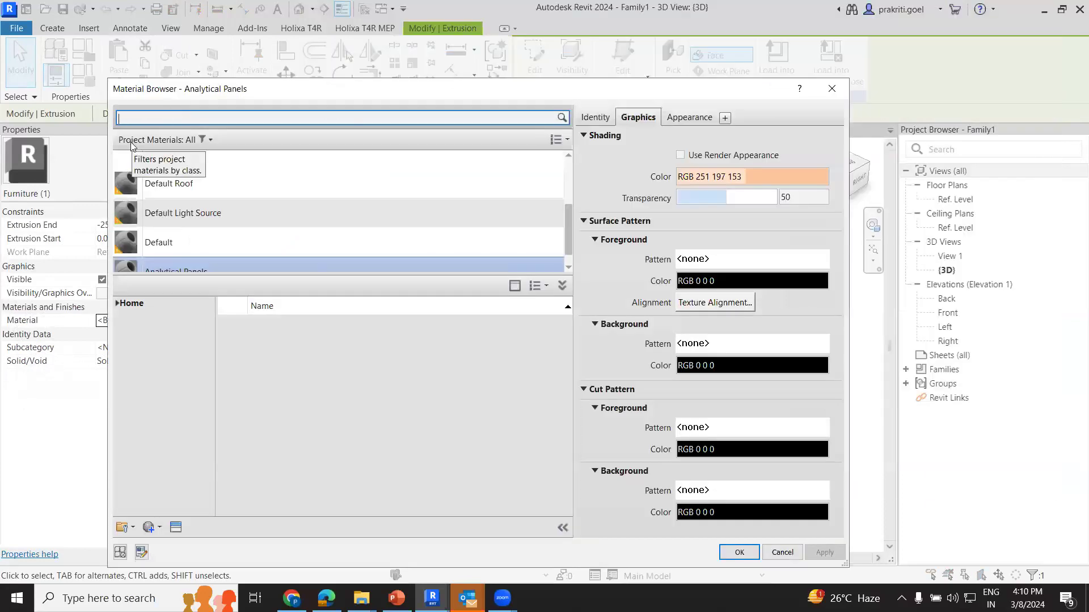
pyautogui.click(184, 116)
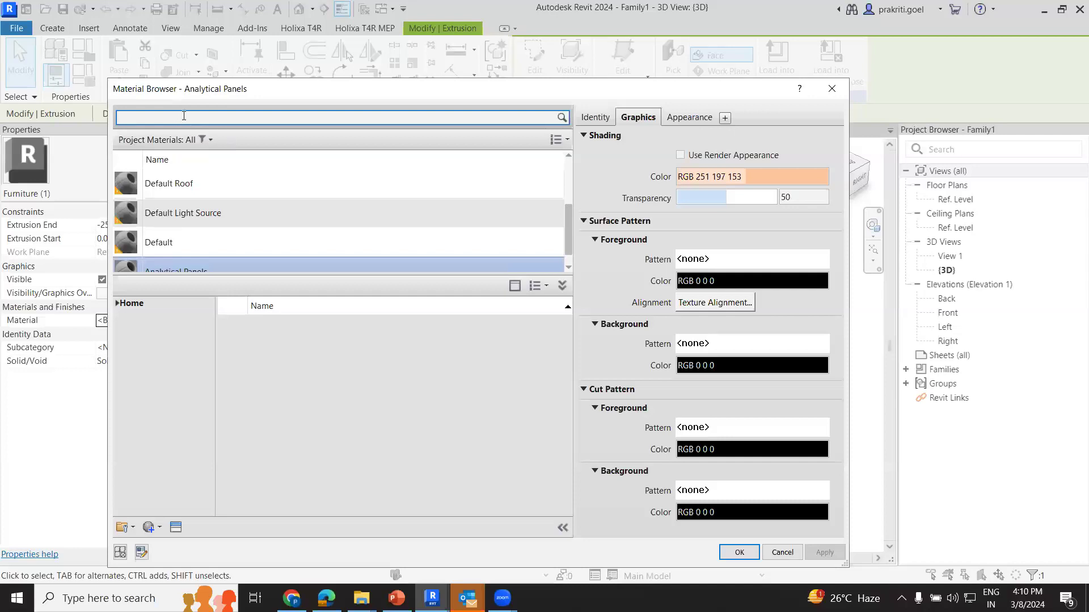
pyautogui.write('walnut')
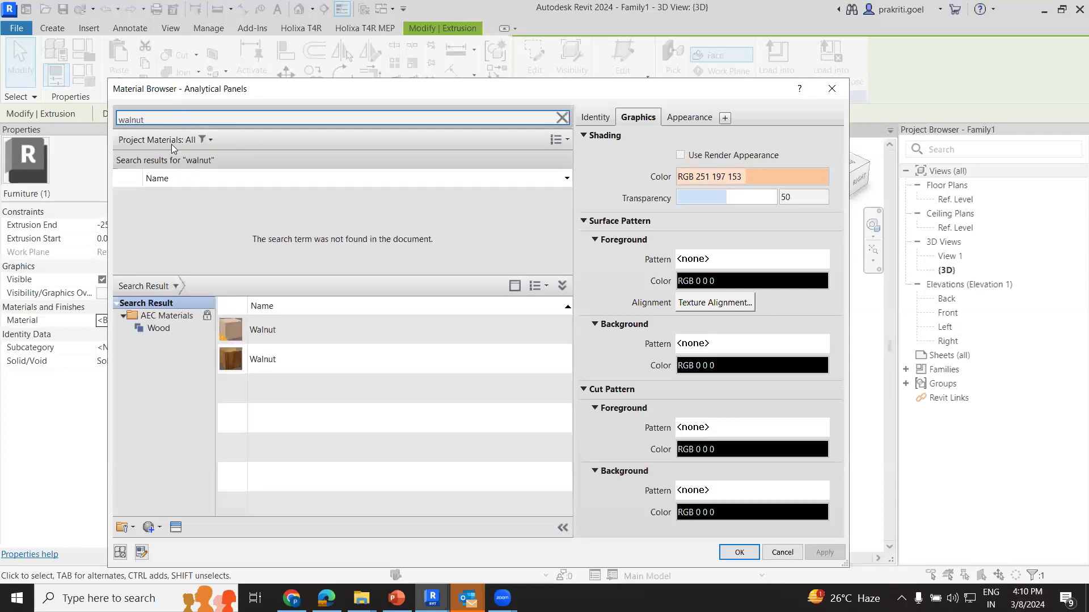
pyautogui.click(191, 205)
pyautogui.click(188, 210)
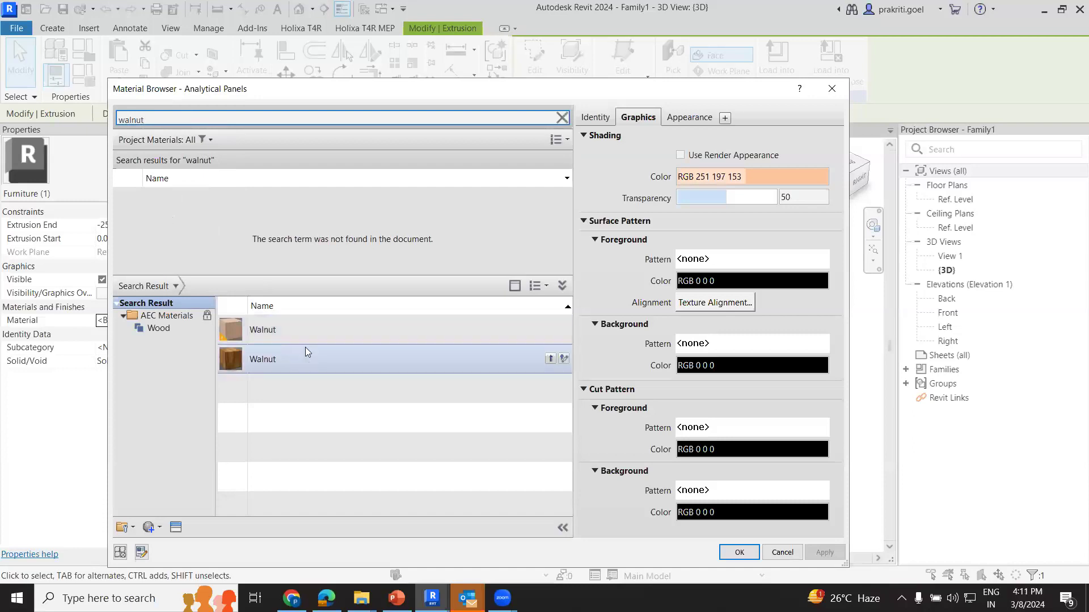
# - Add the darker Walnut from the AEC Materials library to the document and assign it to the side partition
pyautogui.click(244, 351)
pyautogui.click(551, 362)
pyautogui.click(551, 360)
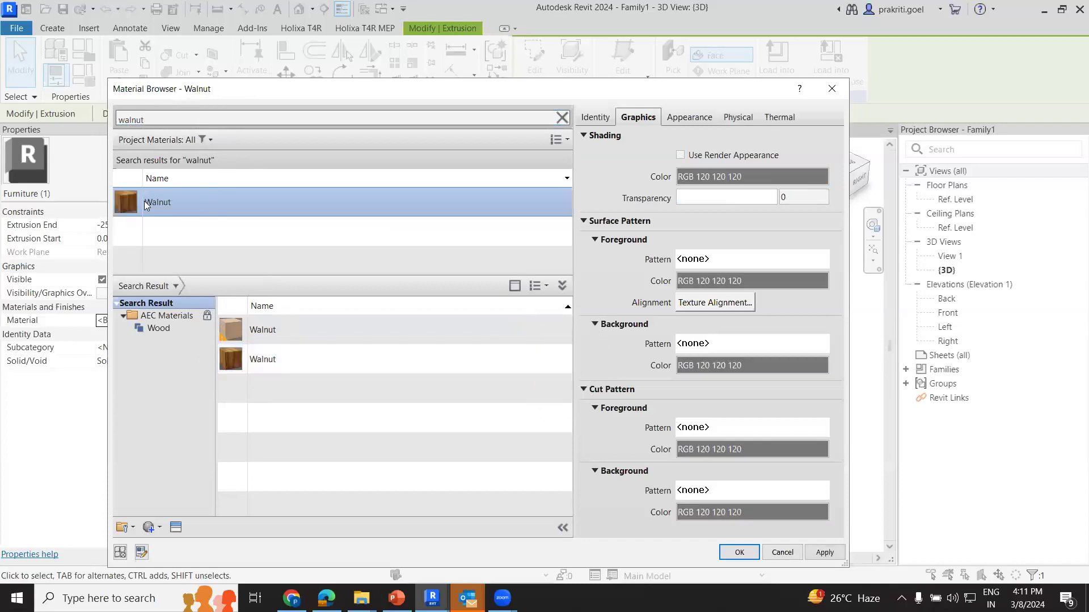
pyautogui.click(146, 204)
pyautogui.click(825, 553)
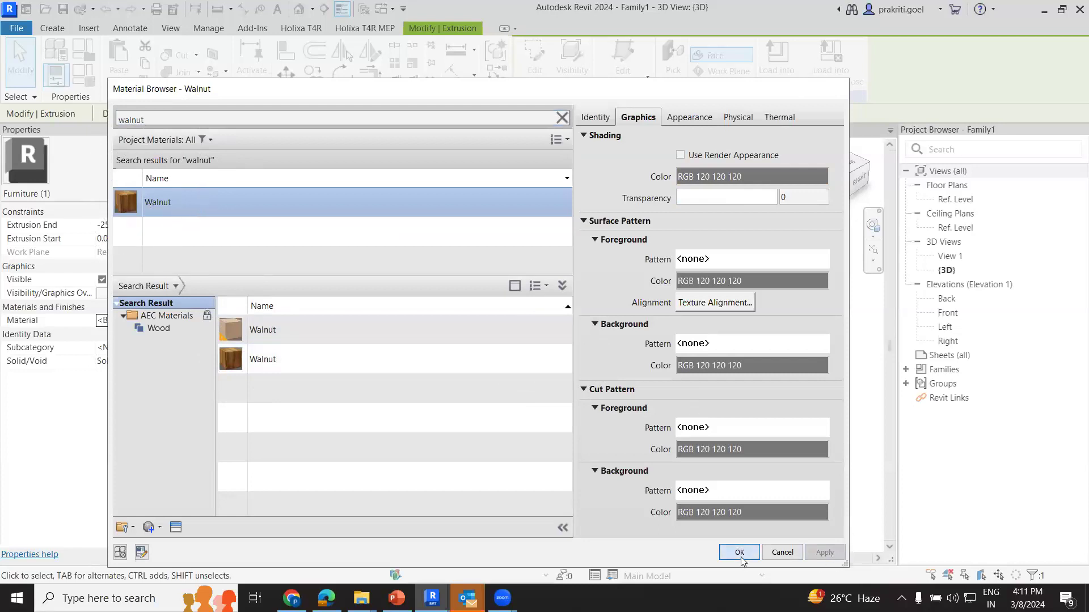
pyautogui.click(740, 553)
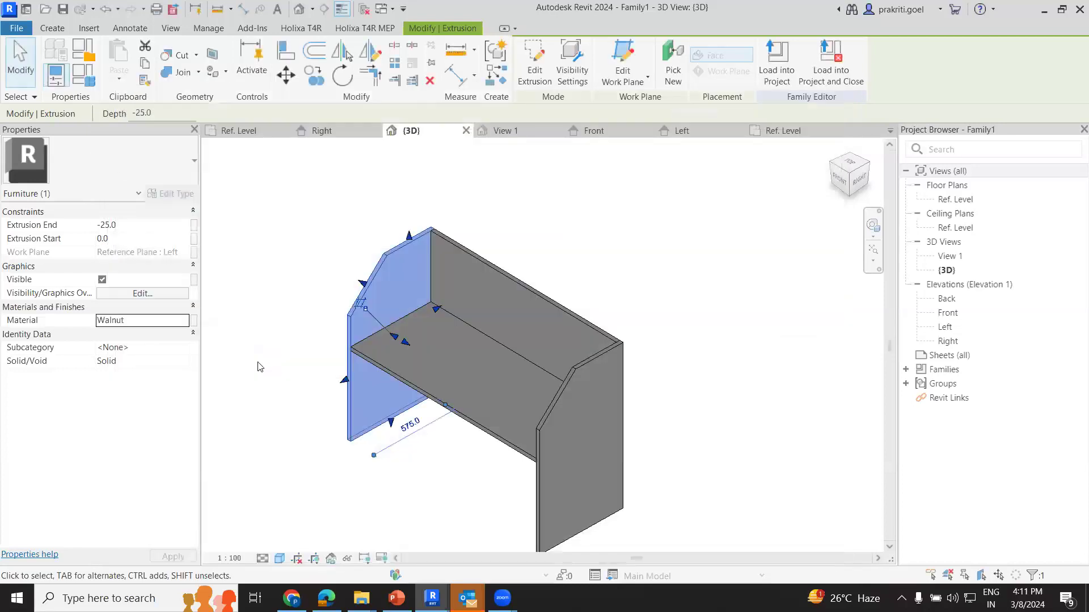
# - Create a type parameter named Partition Material under Materials and Finishes and associate it with the side partition's material
pyautogui.click(195, 327)
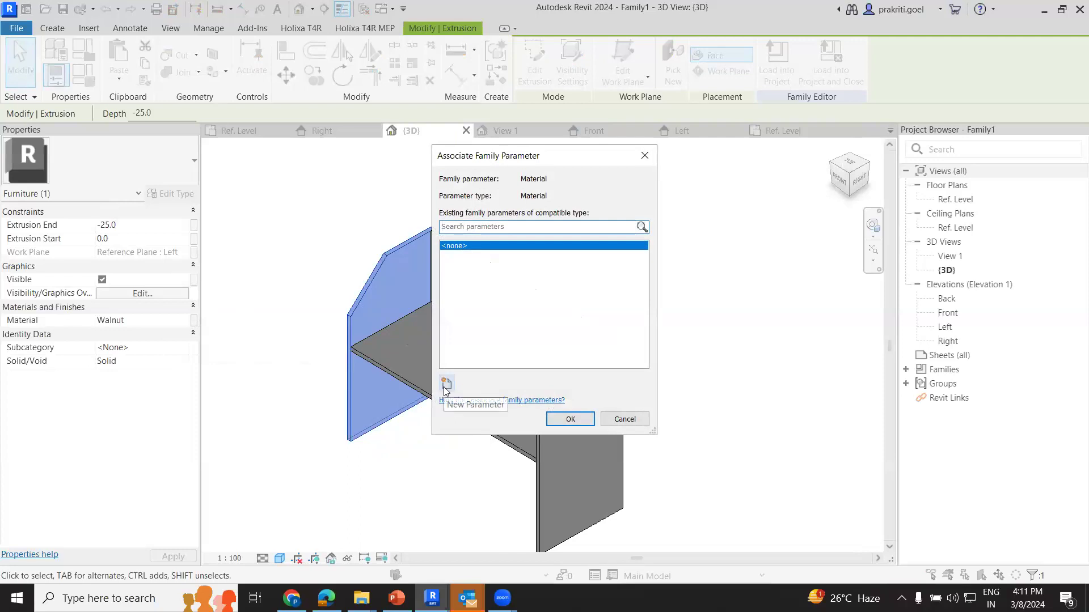
pyautogui.click(445, 384)
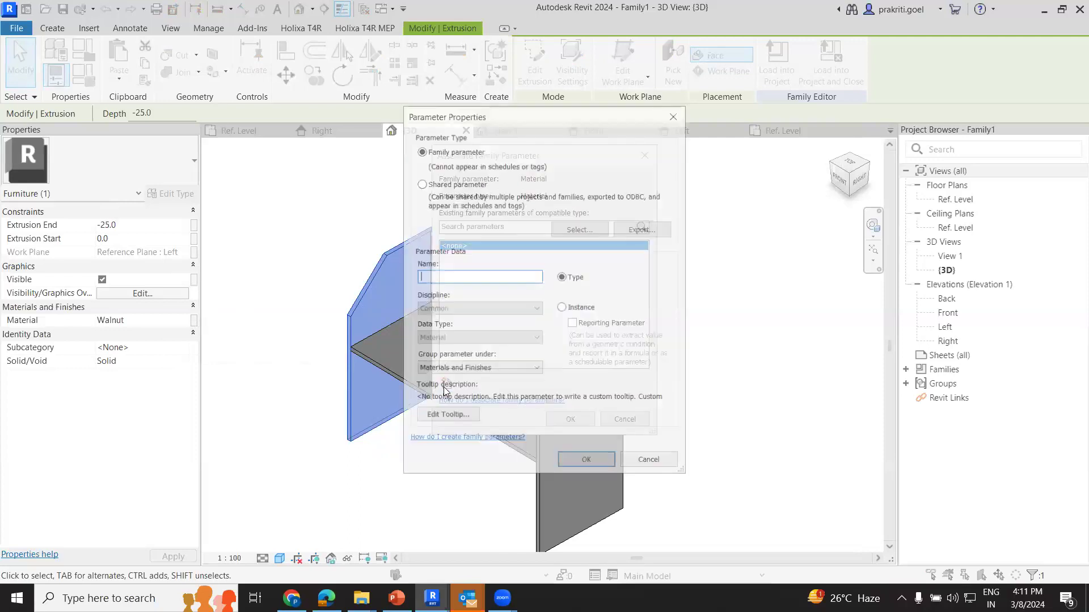
pyautogui.write('Partitio')
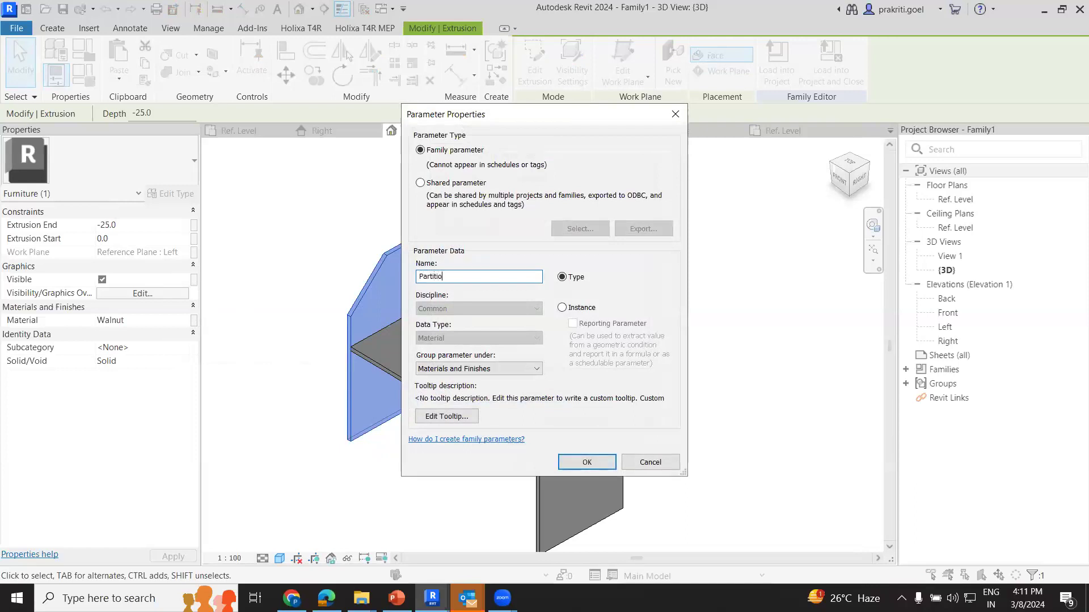
pyautogui.write('n Matee')
pyautogui.press('BackSpace')
pyautogui.press('BackSpace')
pyautogui.write('terial')
pyautogui.click(586, 462)
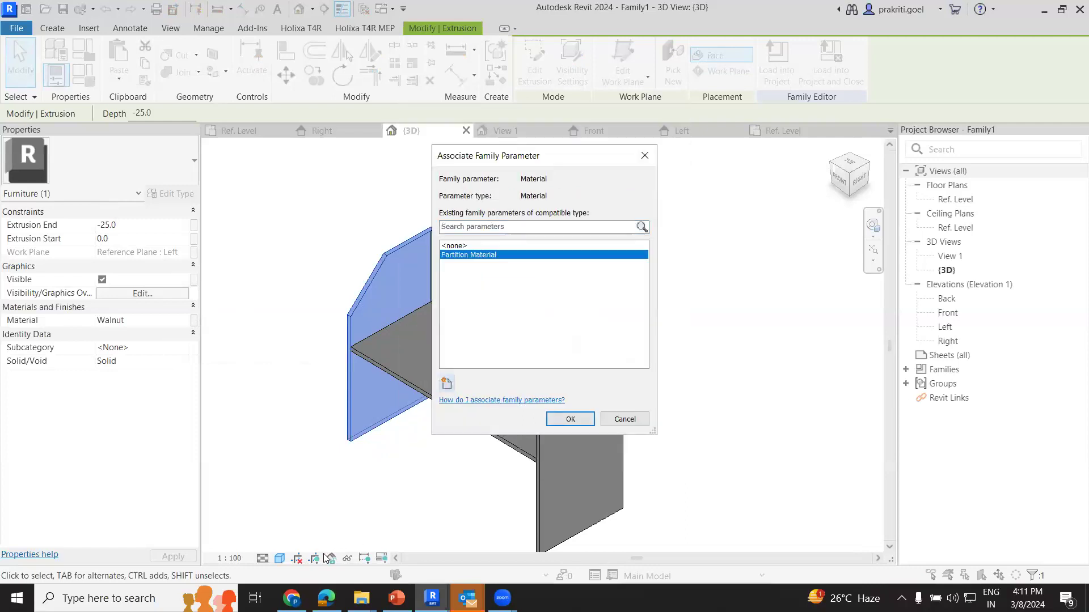
pyautogui.click(593, 419)
# - Set the 3D view to the Textures visual style and clear the selection
pyautogui.click(279, 559)
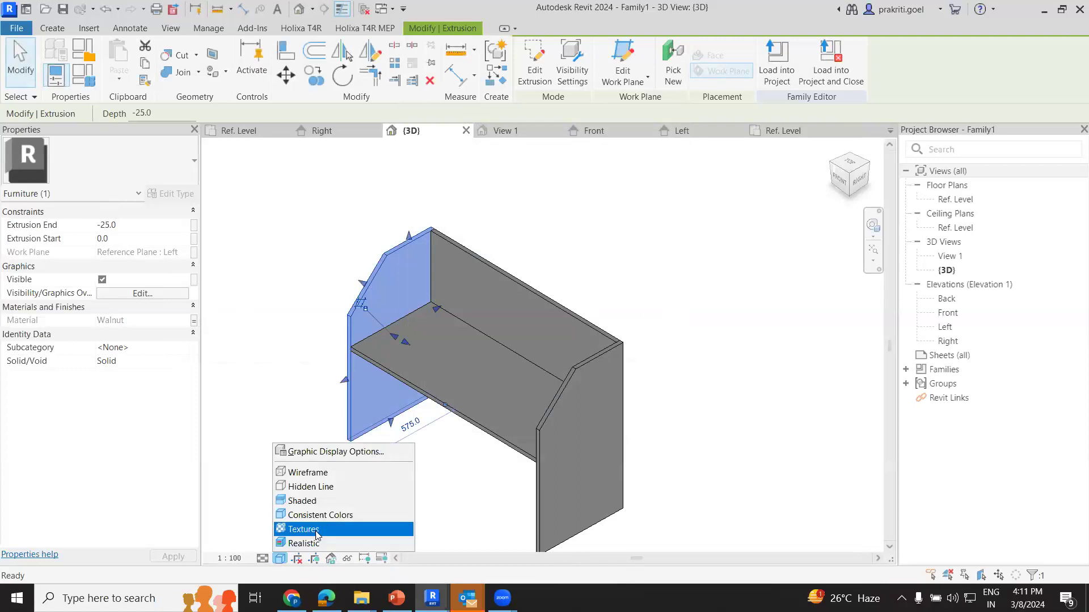
pyautogui.click(316, 533)
pyautogui.click(273, 469)
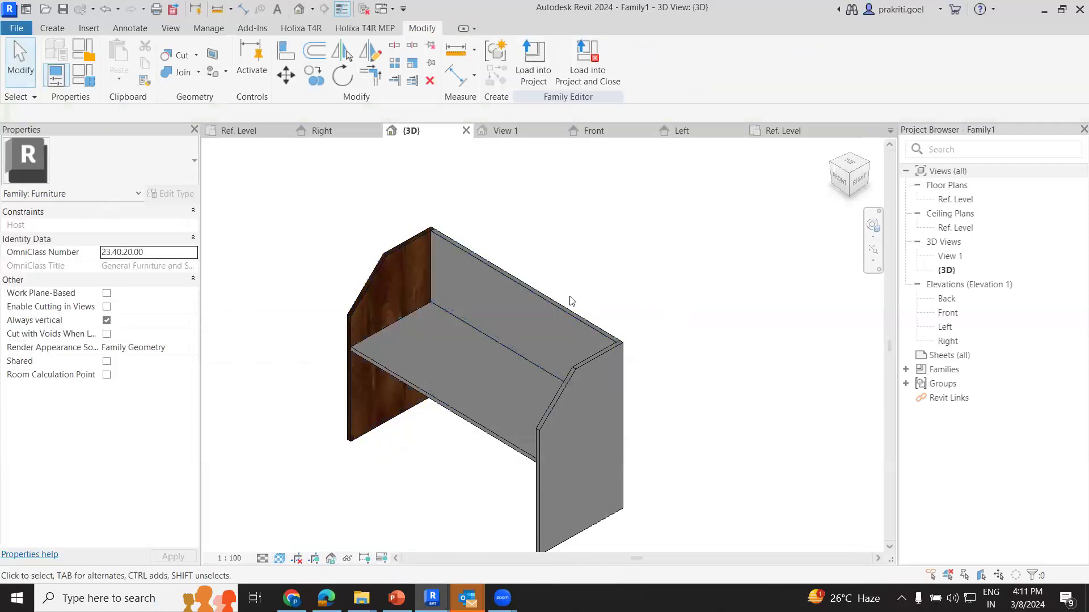
# - Associate the material of the upper back partition and the opposite side partition with the Partition Material parameter
pyautogui.click(552, 312)
pyautogui.keyDown('ctrl'); pyautogui.click(626, 503); pyautogui.keyUp('ctrl')
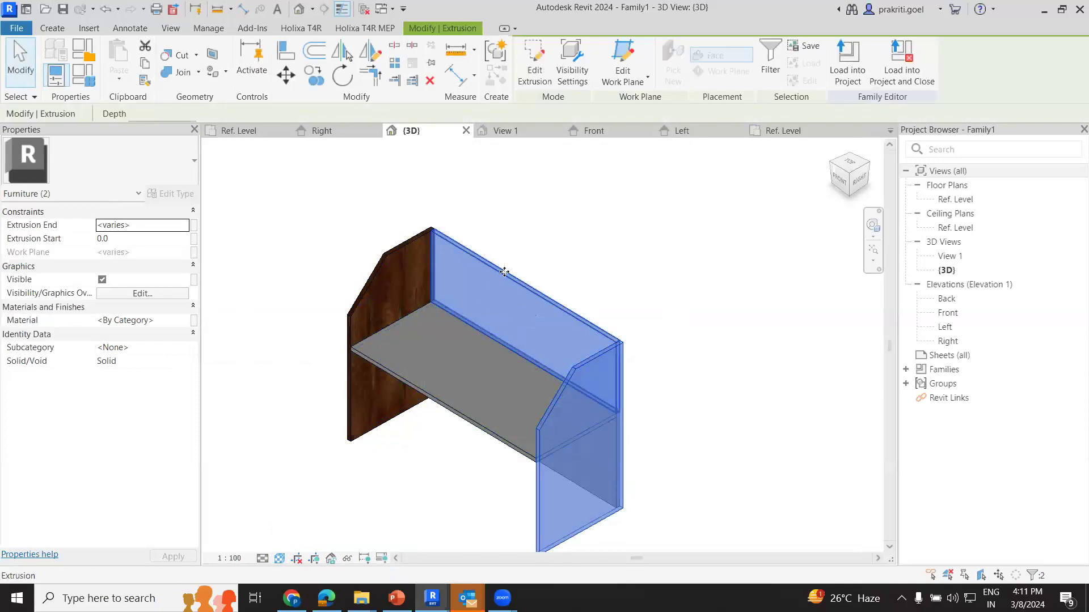
pyautogui.click(194, 320)
pyautogui.click(465, 255)
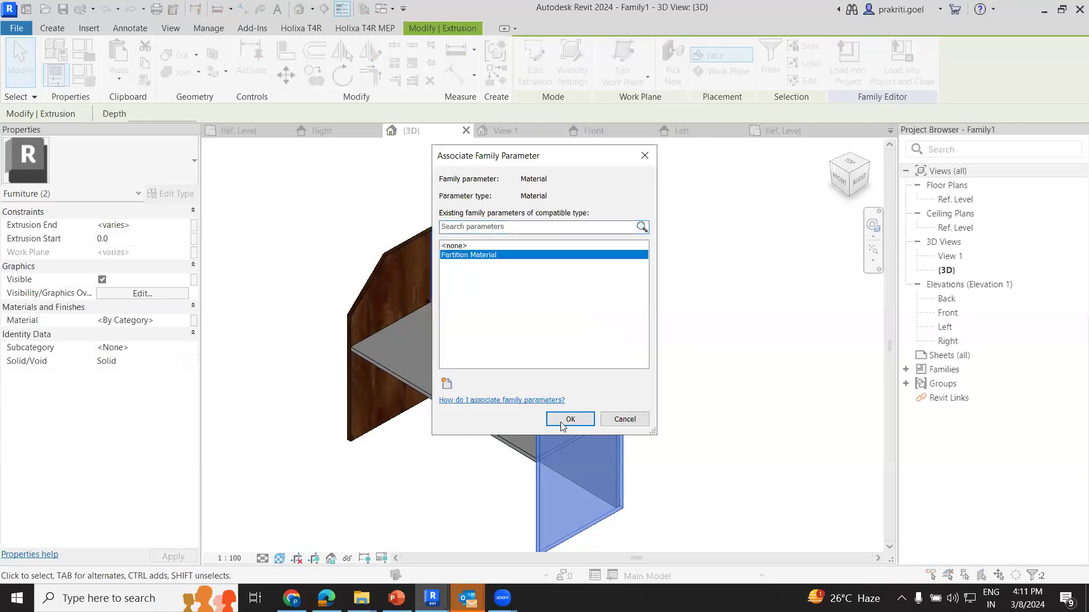
pyautogui.click(570, 419)
pyautogui.click(732, 324)
# - Select the tabletop, switching the selection to the lower back panel beneath it for its material assignment
pyautogui.keyDown('shift'); pyautogui.moveTo(671, 405); pyautogui.dragTo(610, 425, button='middle'); pyautogui.keyUp('shift')
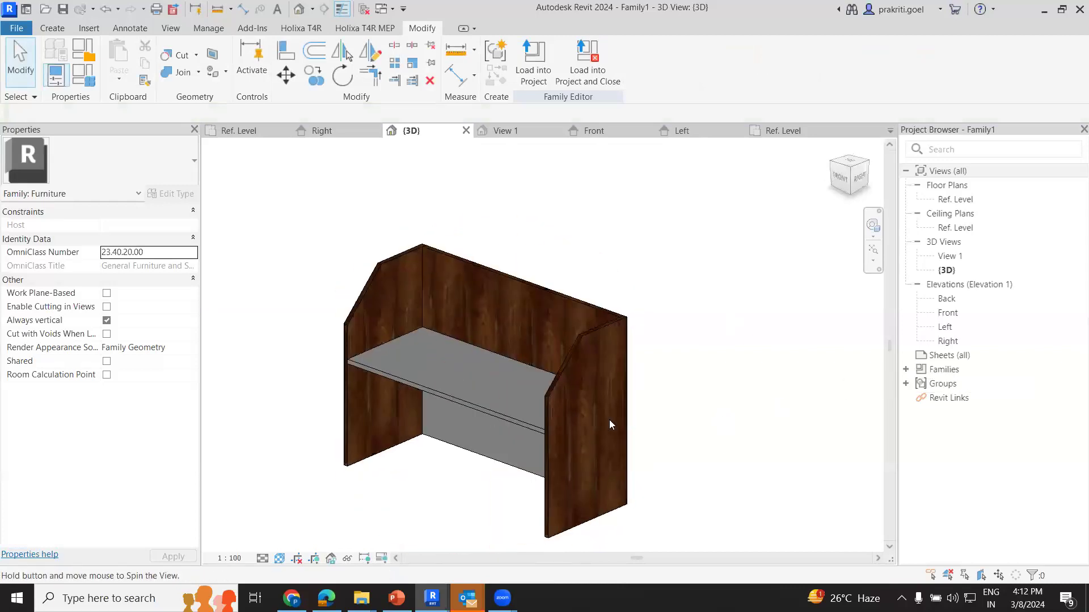
pyautogui.click(478, 394)
pyautogui.scroll(-2, 487, 454)
pyautogui.keyDown('shift'); pyautogui.moveTo(464, 518); pyautogui.dragTo(420, 467, button='middle'); pyautogui.keyUp('shift')
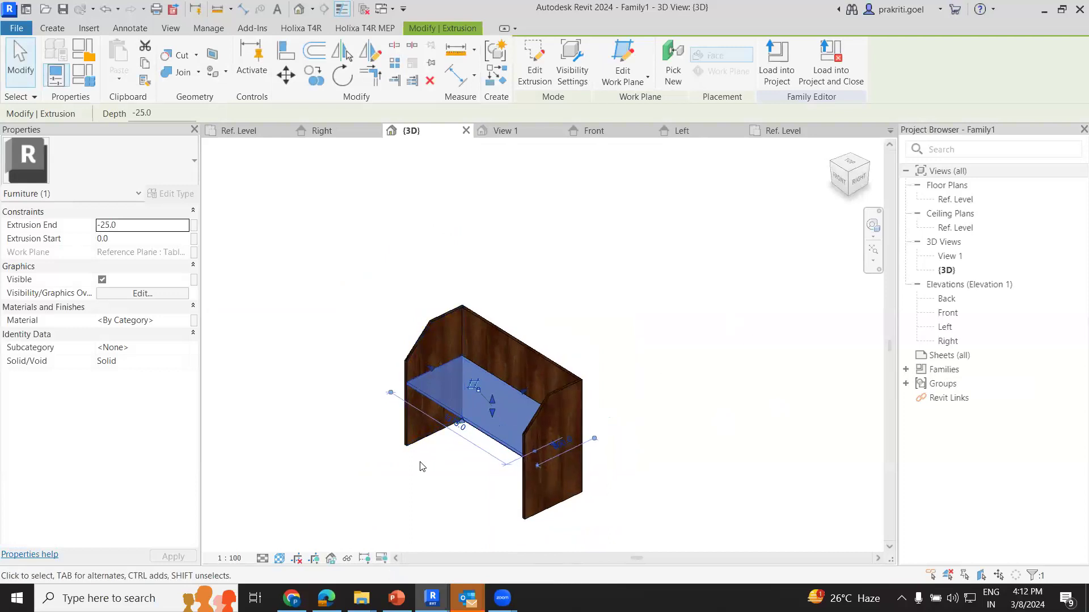
pyautogui.scroll(4, 462, 414)
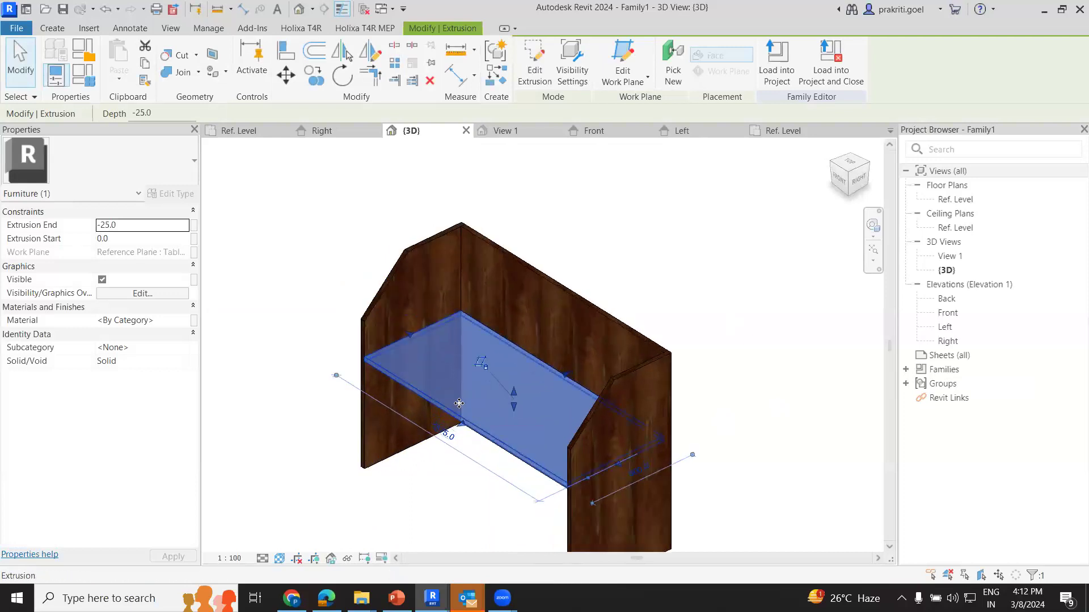
pyautogui.keyDown('shift'); pyautogui.moveTo(458, 403); pyautogui.dragTo(477, 456, button='middle'); pyautogui.keyUp('shift')
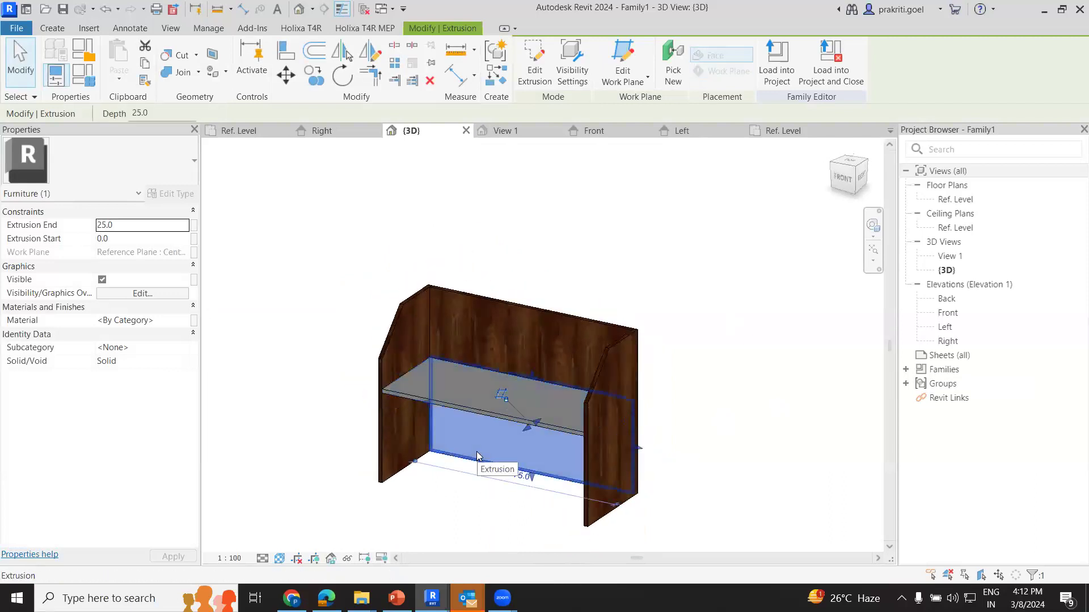